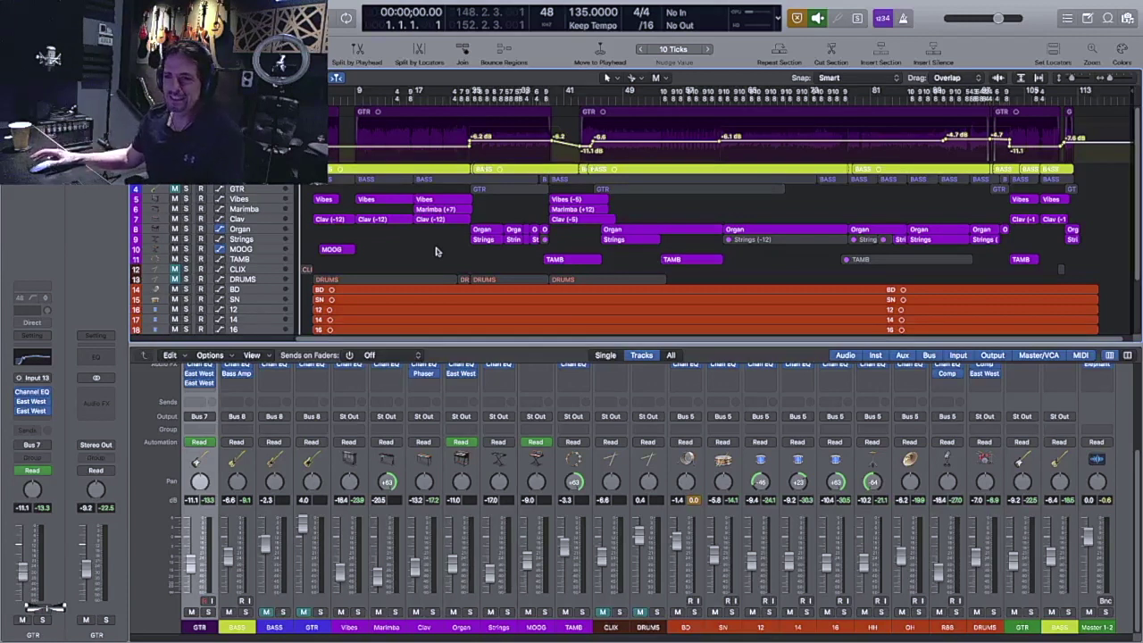
Step: Play the full mix from bar 21 and return the playhead to the project start
click(442, 98)
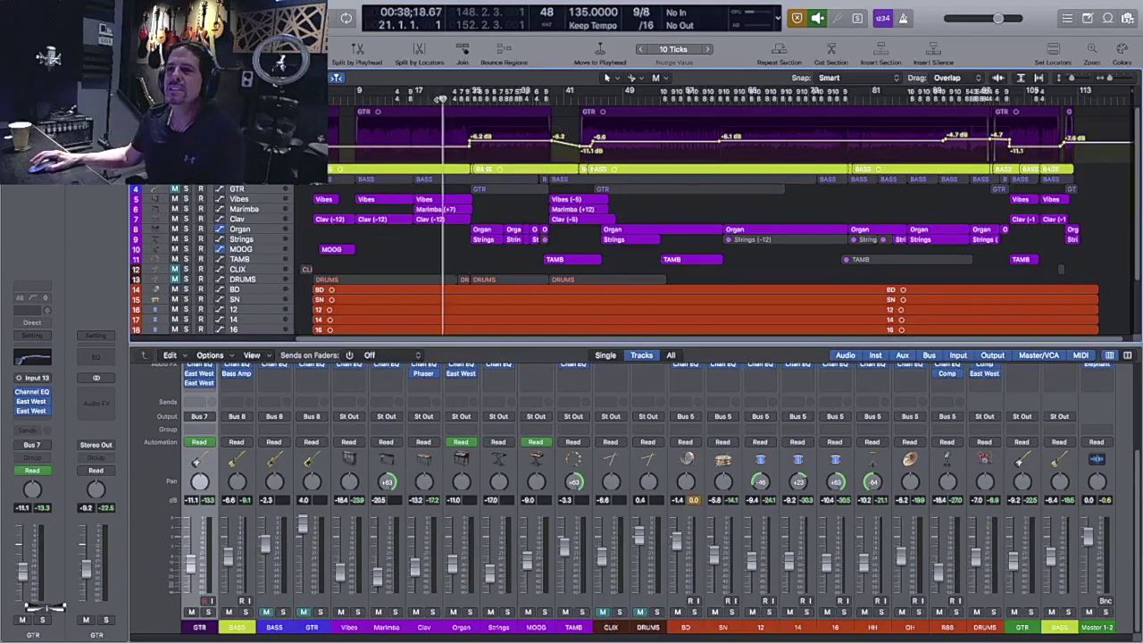
key(space)
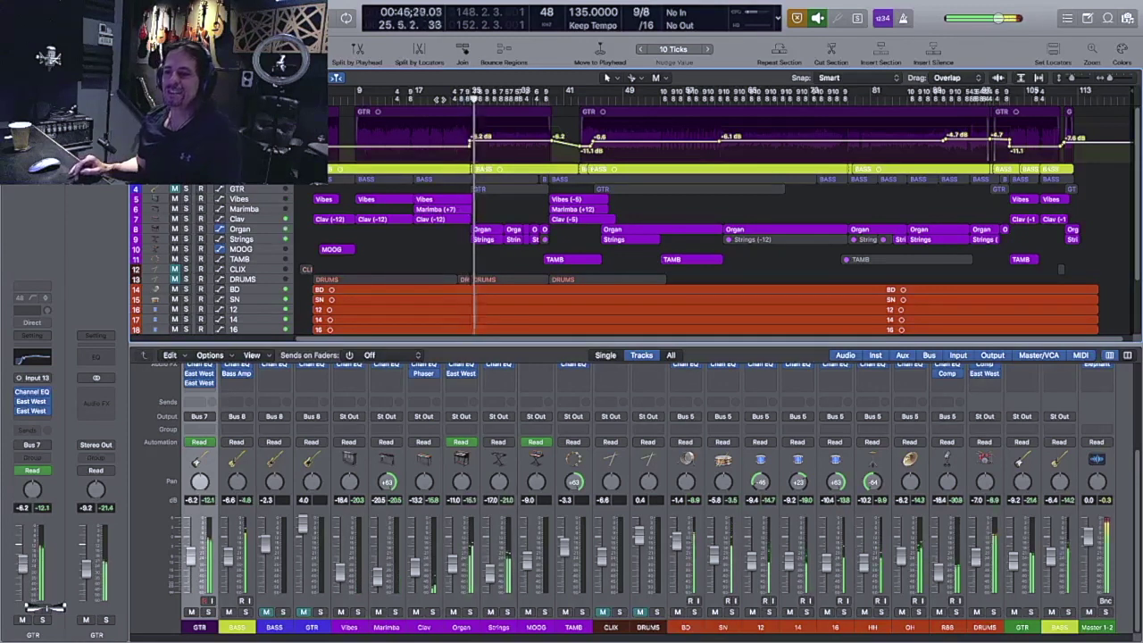
key(space)
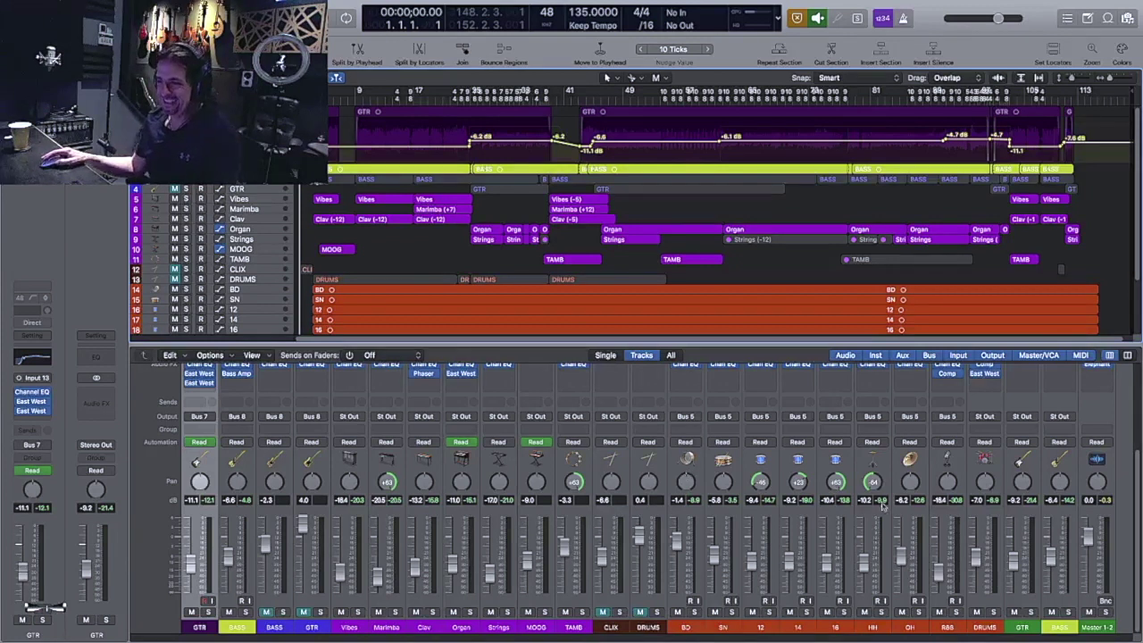
Step: Mute the DRUMS bus channel, the recorded audio BASS track and the recorded audio GTR track
click(976, 613)
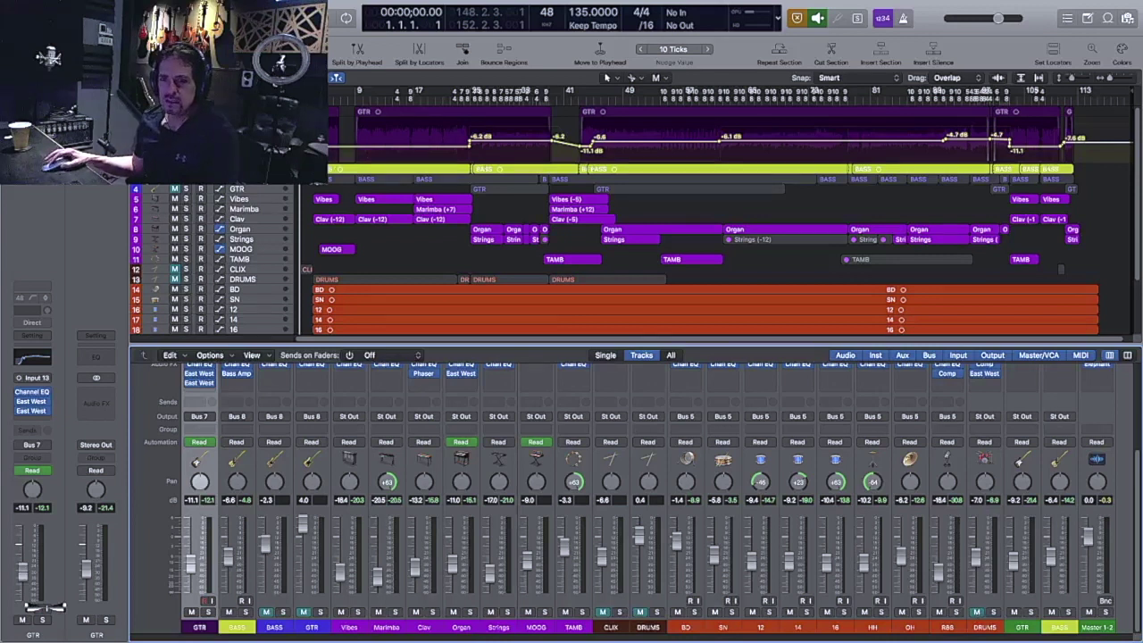
key(ctrl+m)
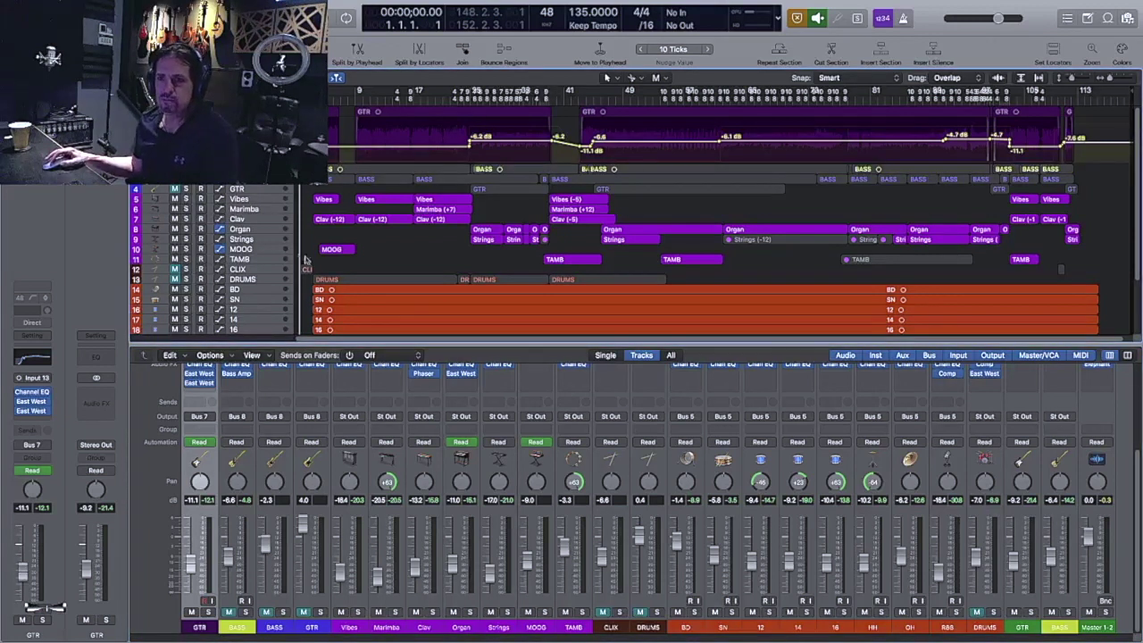
key(ctrl+m)
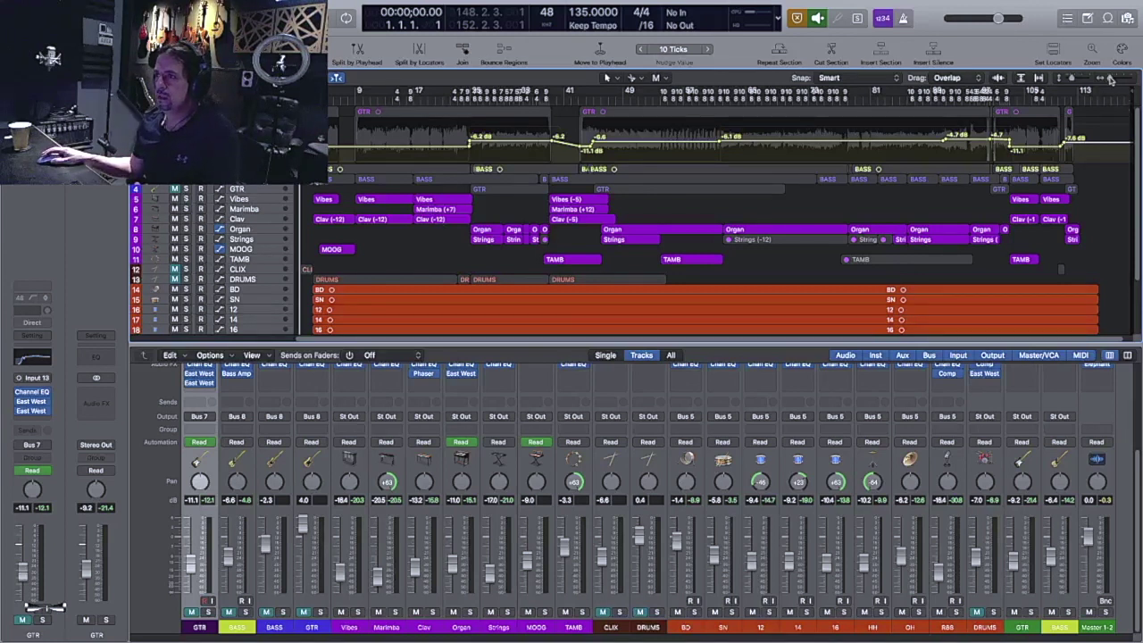
Step: Turn on the metronome click and play the arrangement from the project start
drag(1109, 78, 1114, 79)
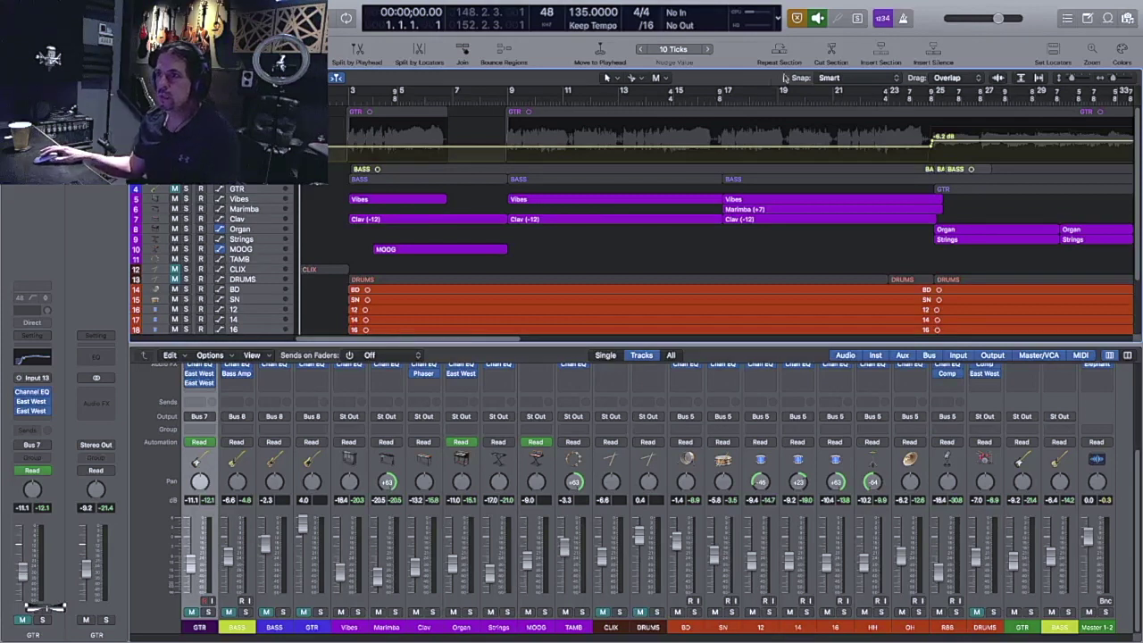
click(903, 18)
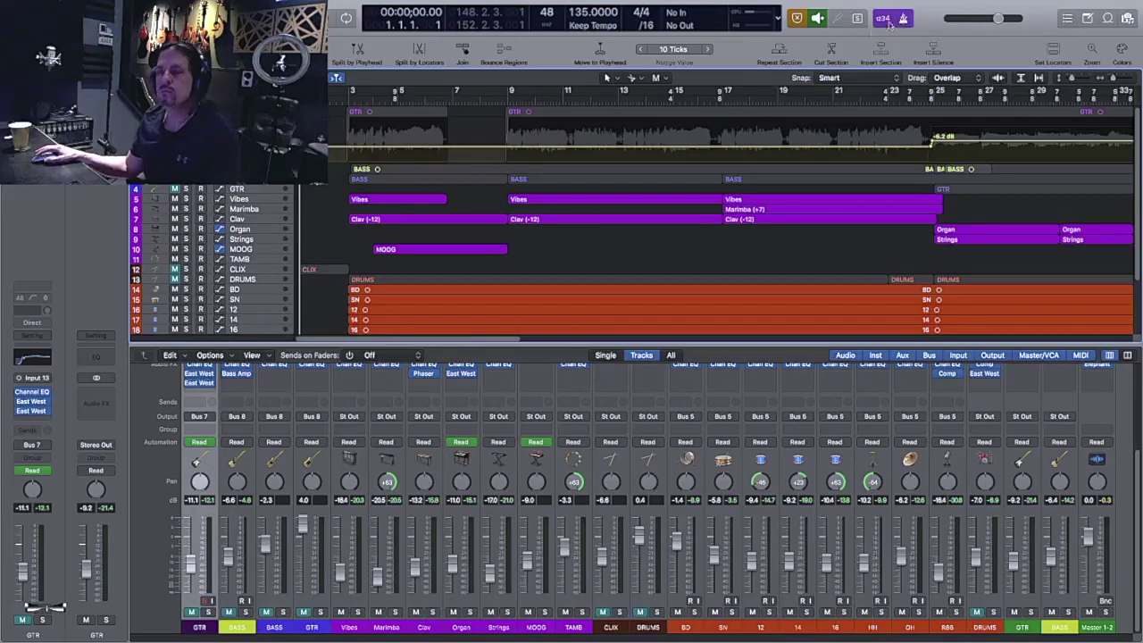
key(space)
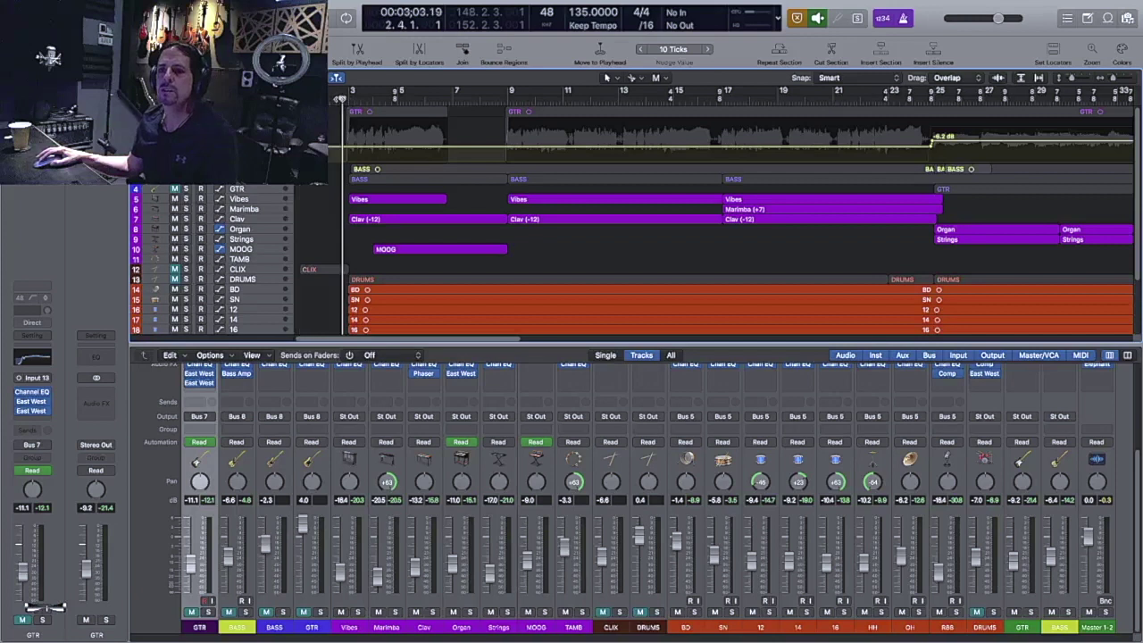
key(Return)
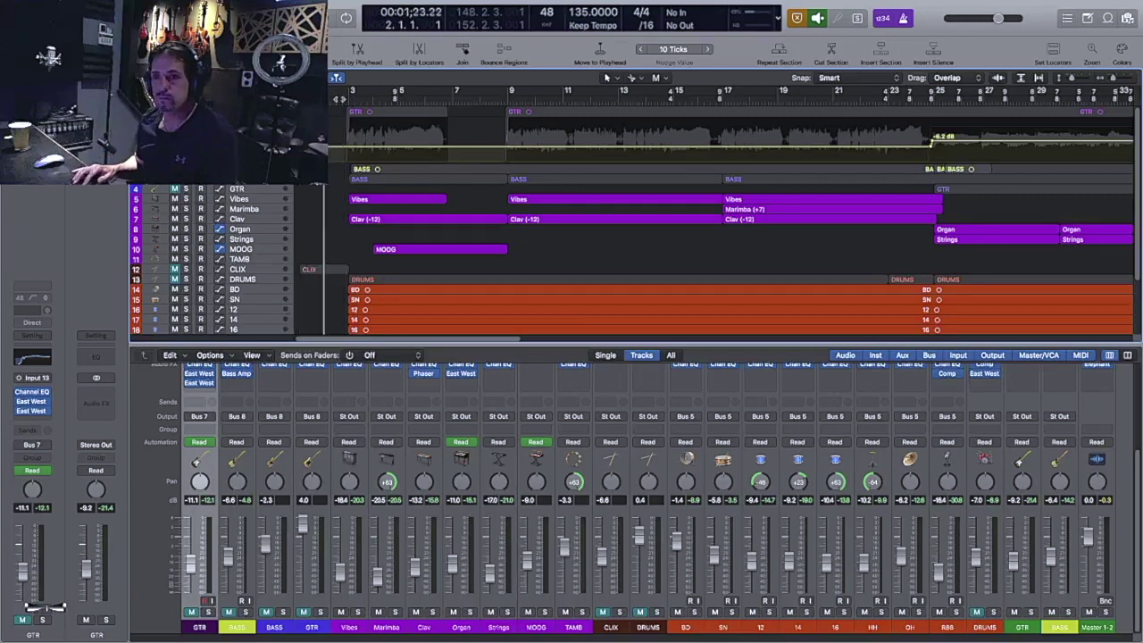
key(Return)
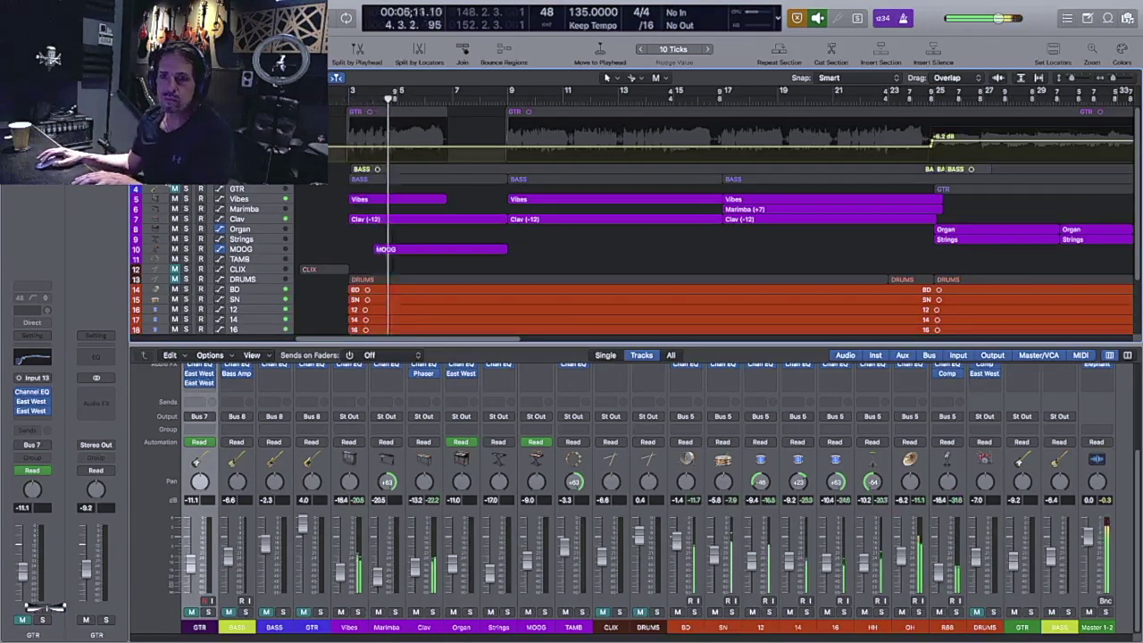
Step: Stop playback and unmute the MIDI BASS track and the MIDI GTR track
click(428, 178)
key(space)
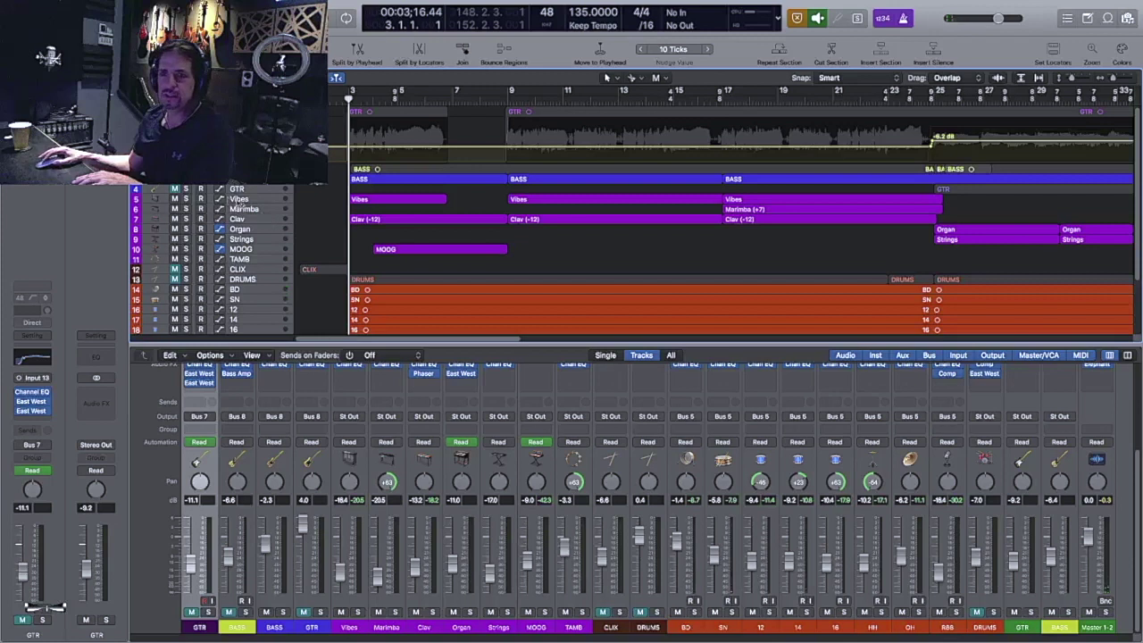
click(175, 189)
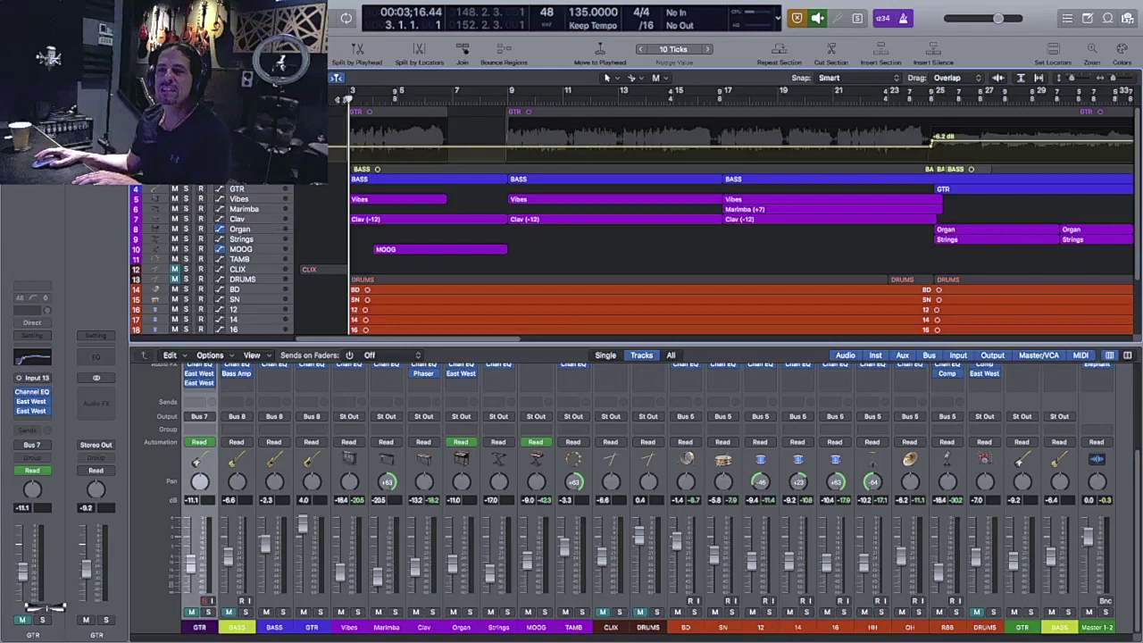
Step: Play the MIDI arrangement from bar 3 to hear the unmuted bass with the keyboards
click(337, 93)
click(349, 93)
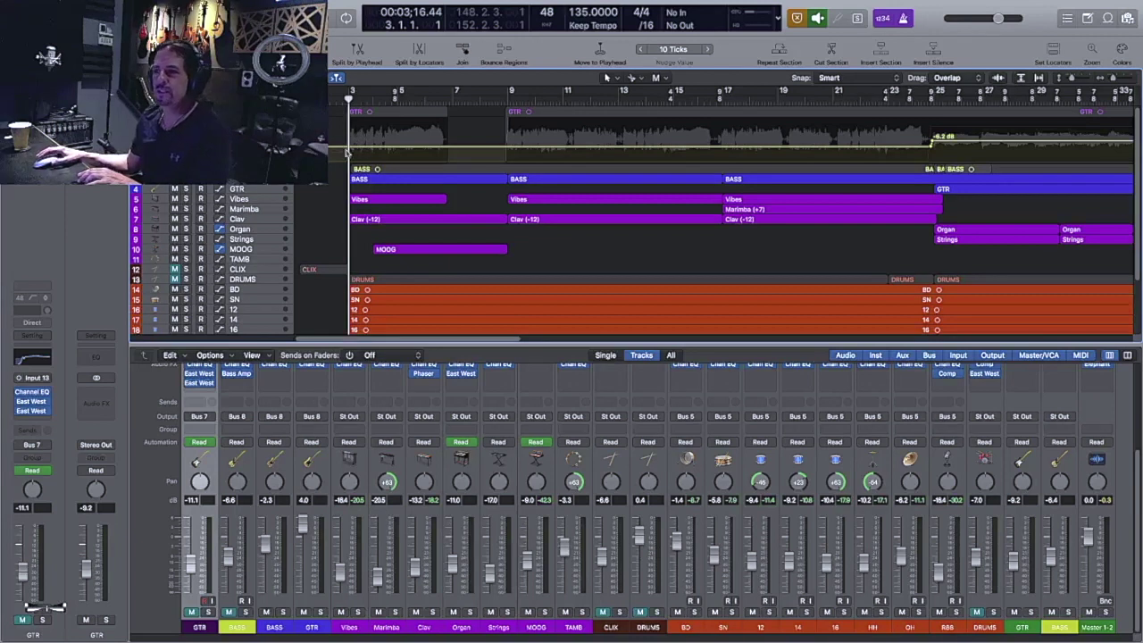
key(space)
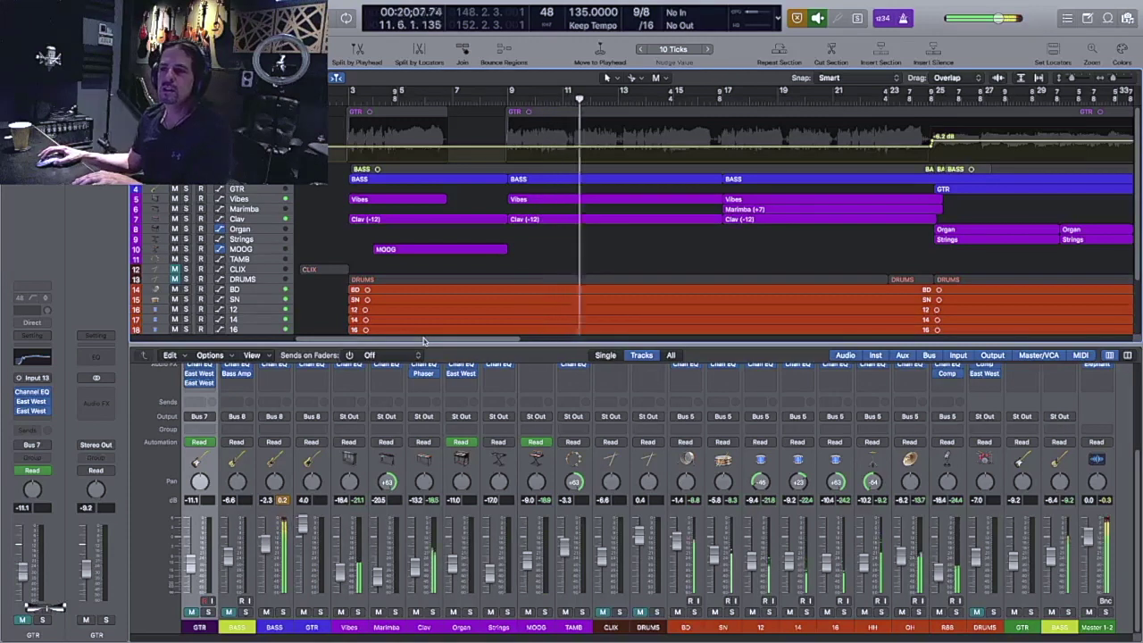
Step: Play the MIDI arrangement from bar 22 through the following sections and return to the project start
drag(424, 340, 550, 343)
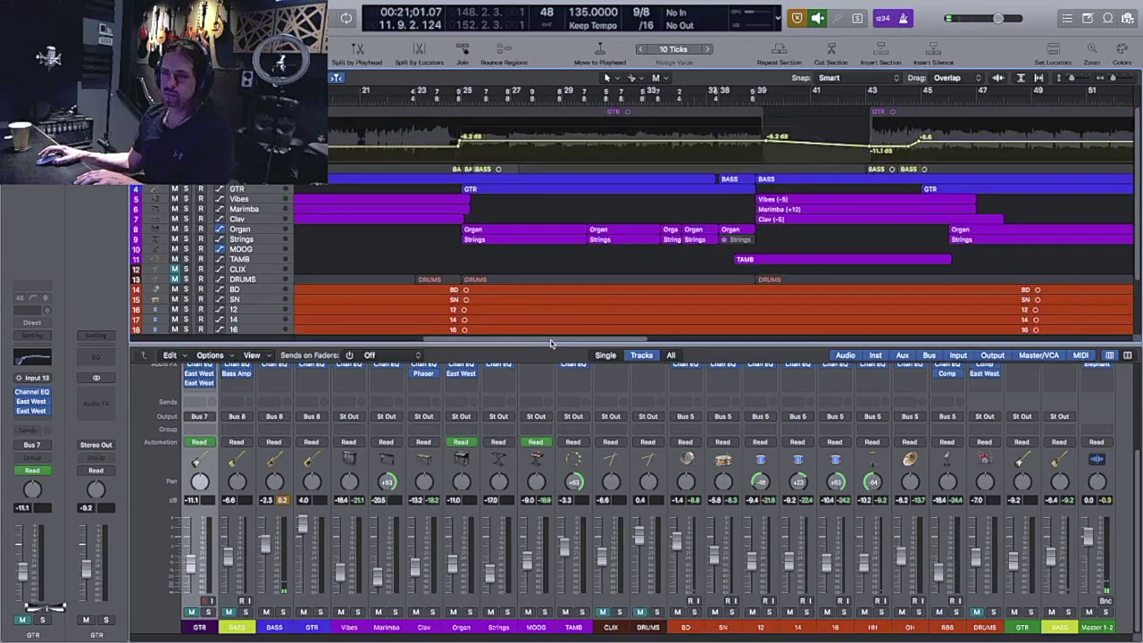
click(386, 99)
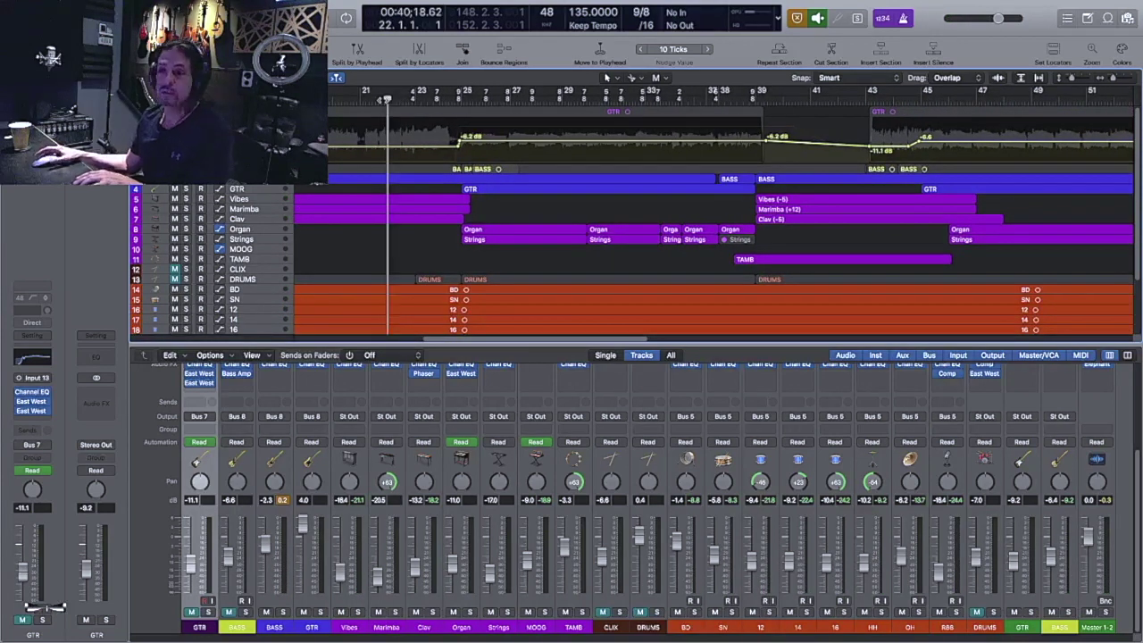
key(space)
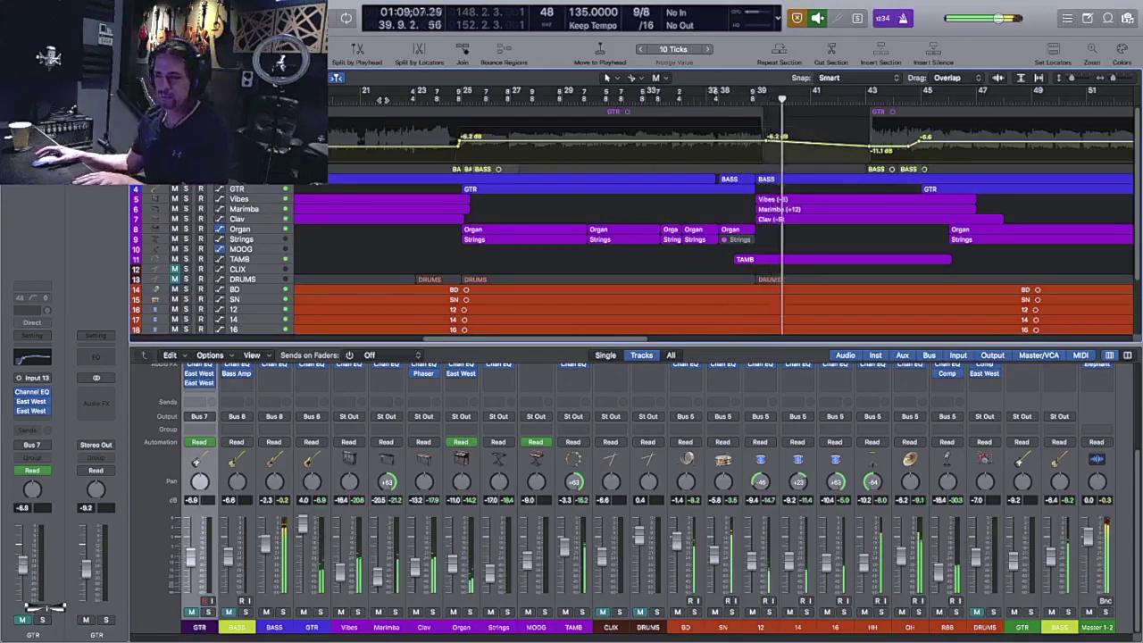
key(space)
key(Return)
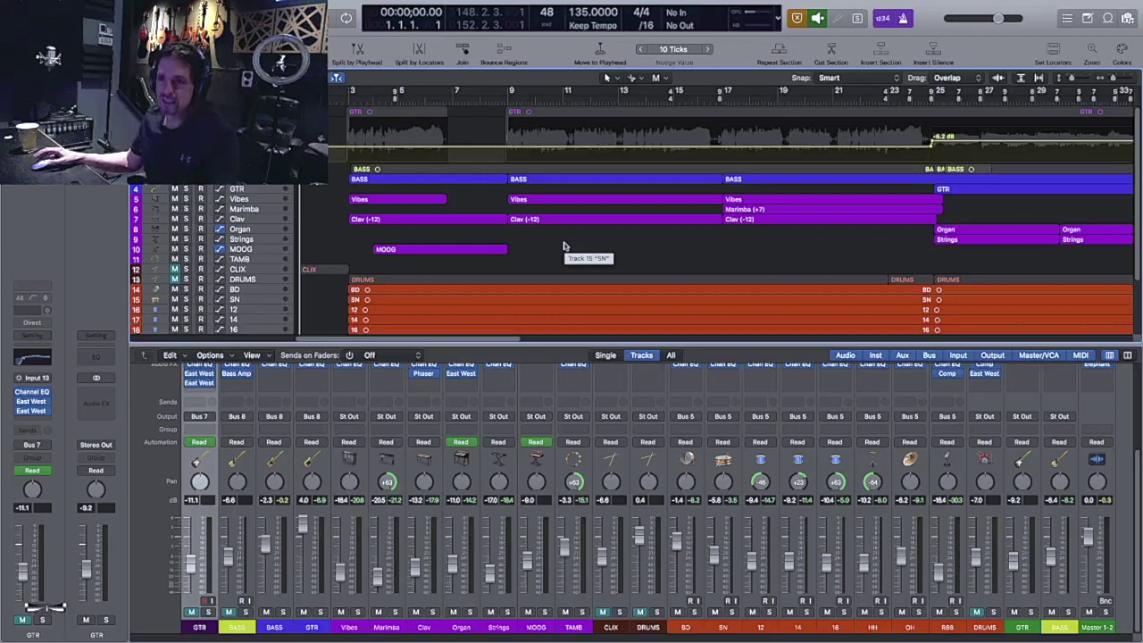
Step: Open the Clav track's Clavinet V instrument, audition its Clavinet Ellie 2 sound and close it
click(262, 221)
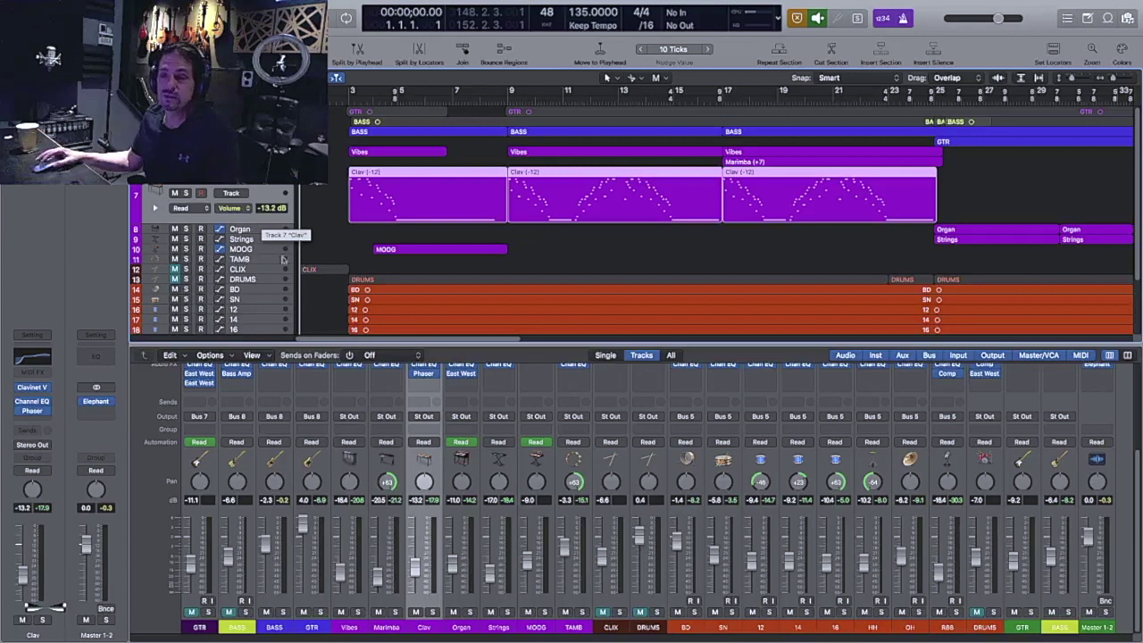
scroll(414, 384, up, 2)
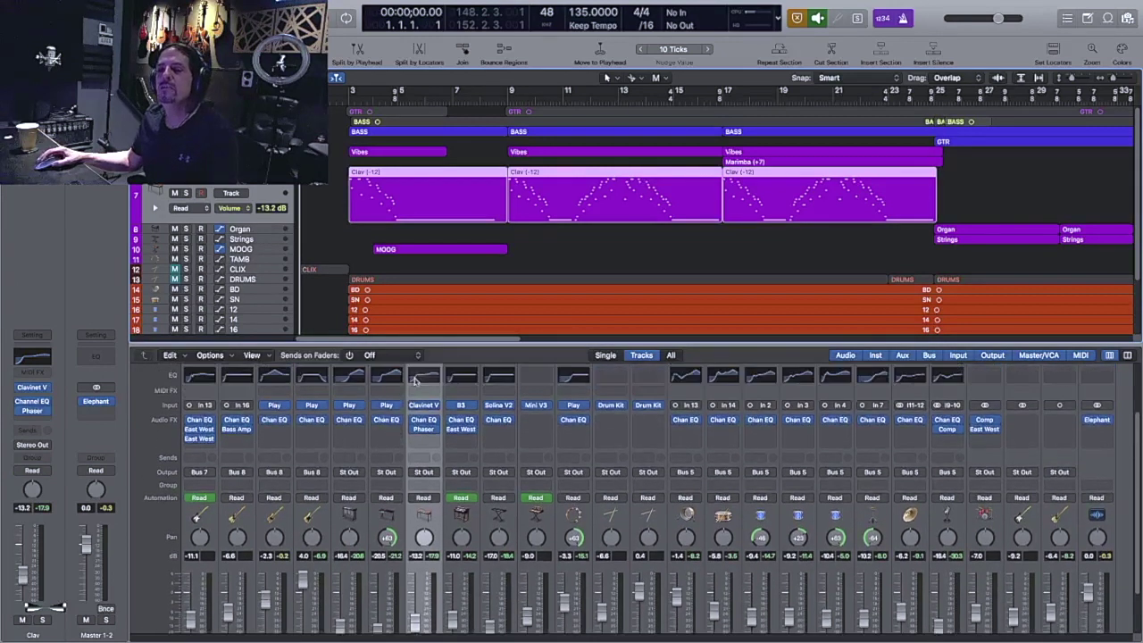
scroll(416, 379, up, 1)
scroll(424, 391, down, 2)
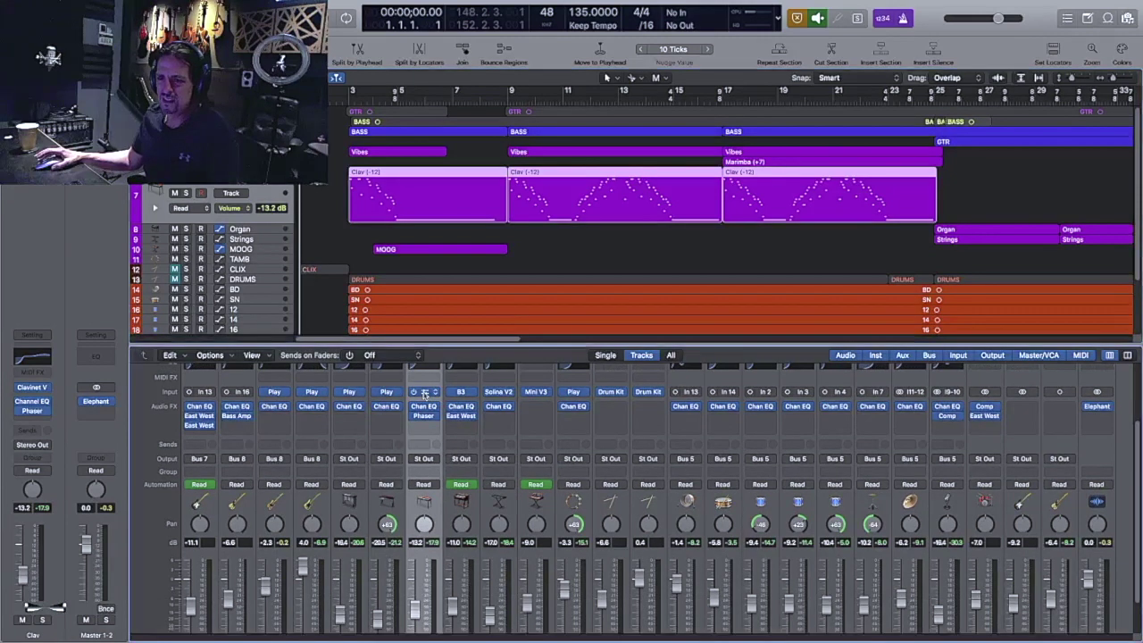
click(424, 393)
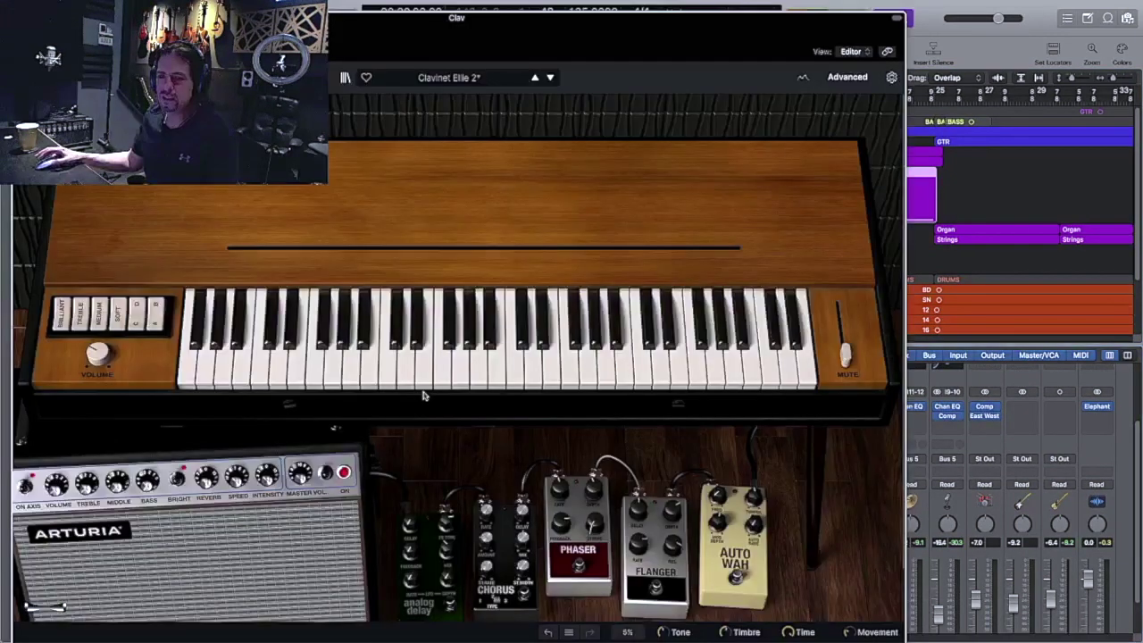
click(430, 363)
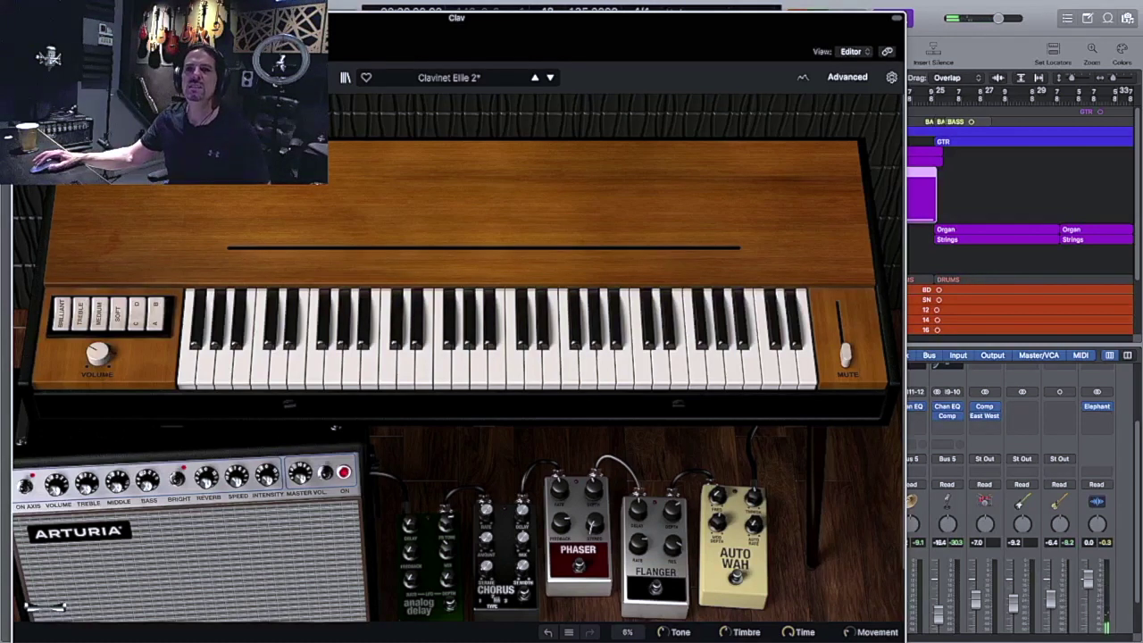
key(super+w)
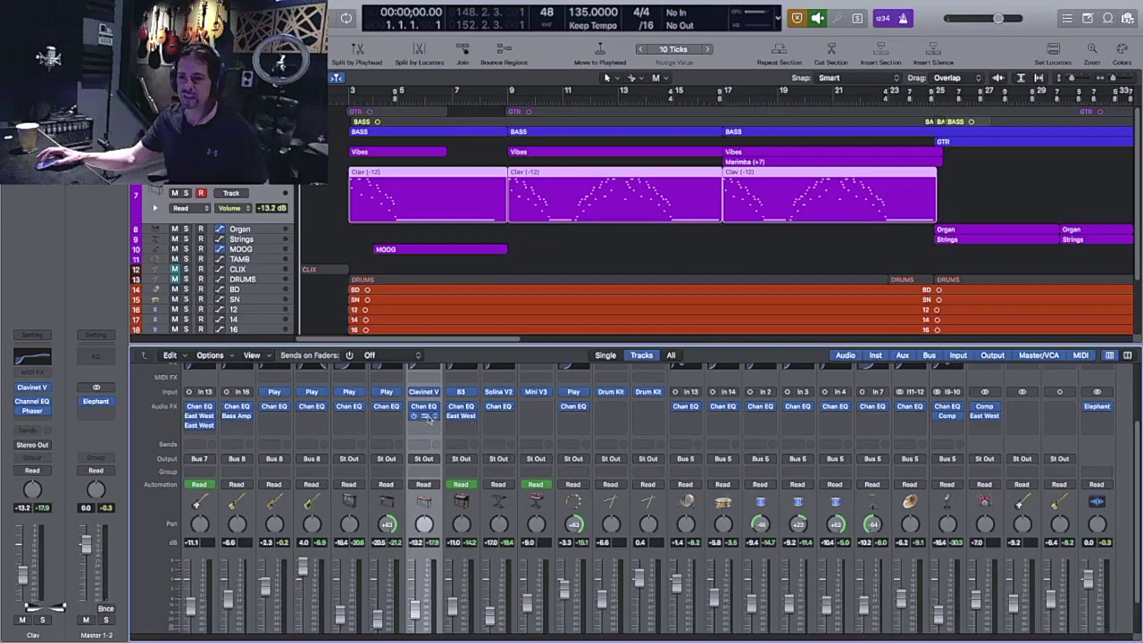
Step: Examine the Clav track's Phaser and Channel EQ settings while auditioning the sound, and close the plug-ins
click(424, 416)
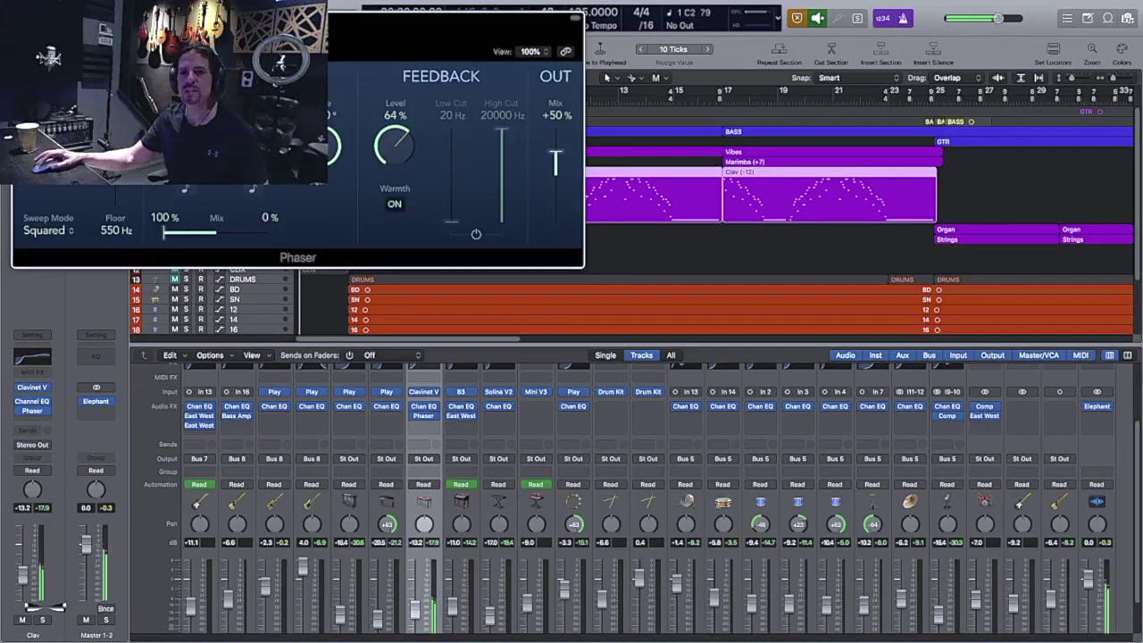
key(super+w)
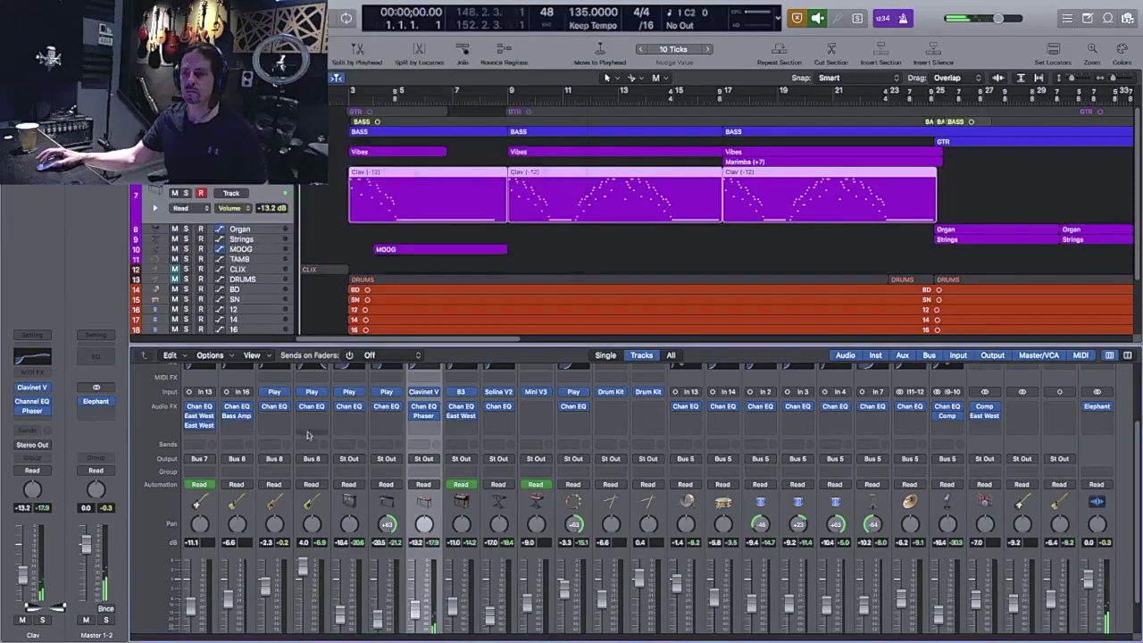
scroll(351, 444, up, 3)
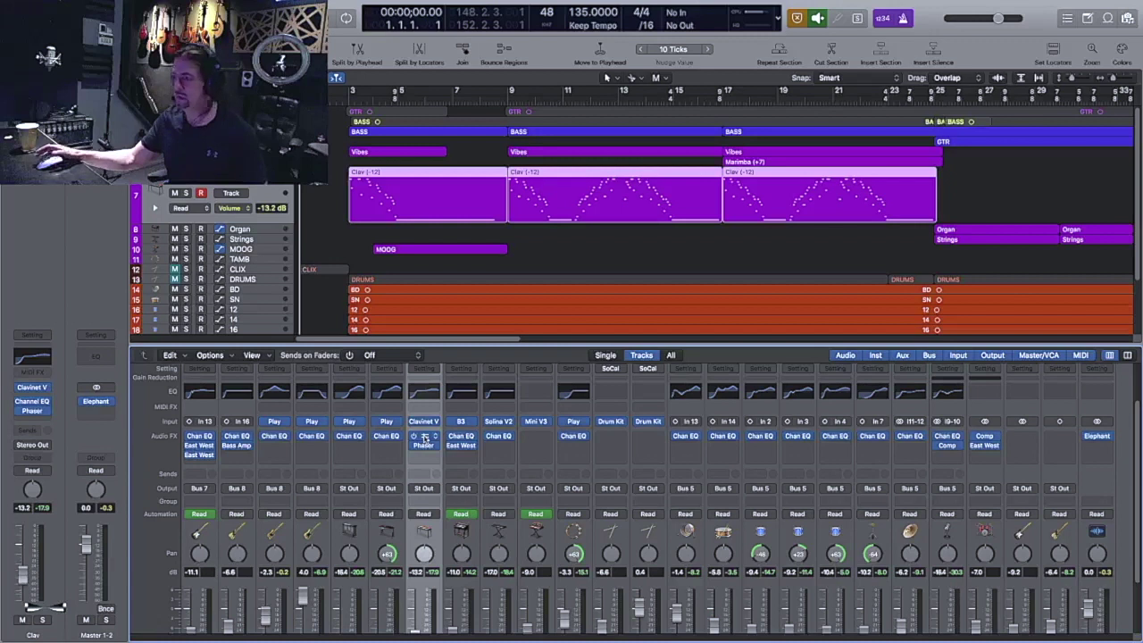
click(425, 437)
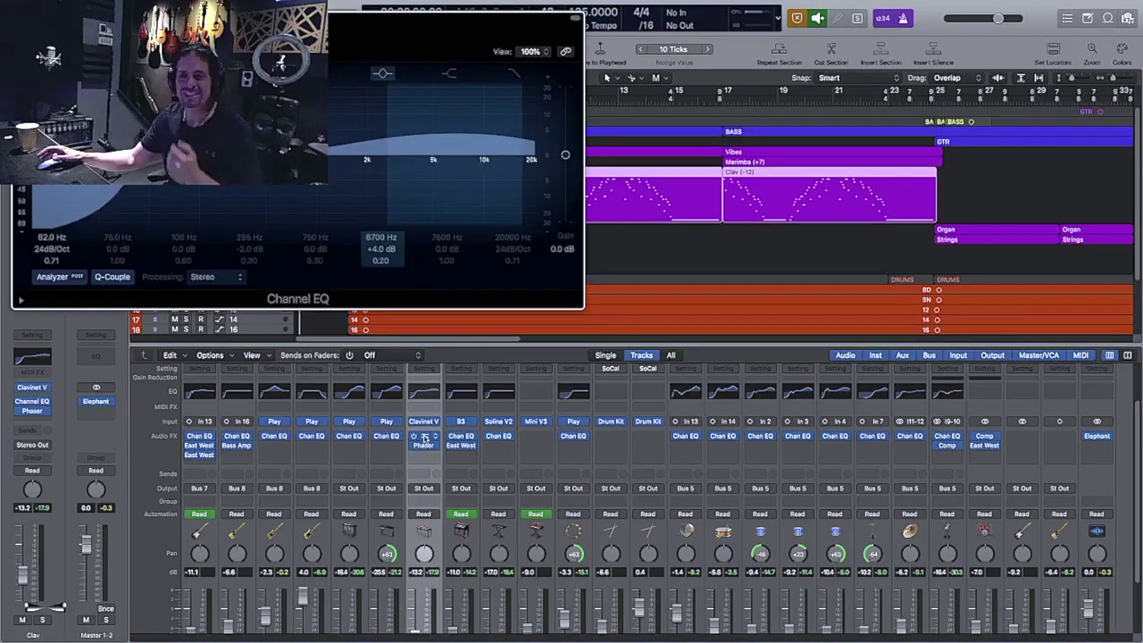
key(space)
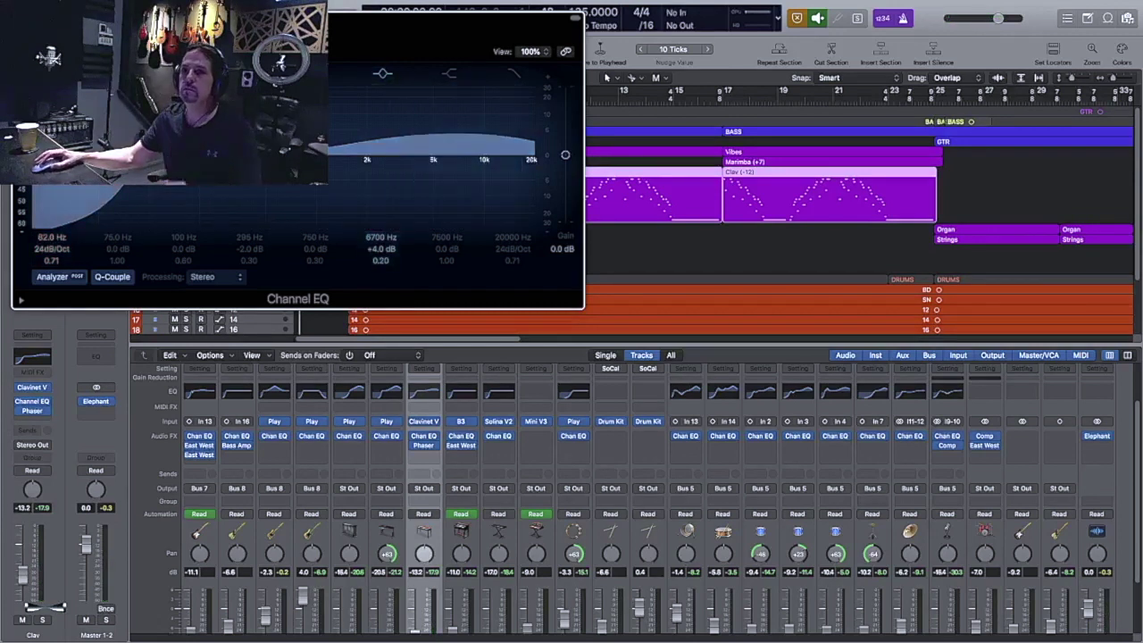
drag(330, 18, 376, 148)
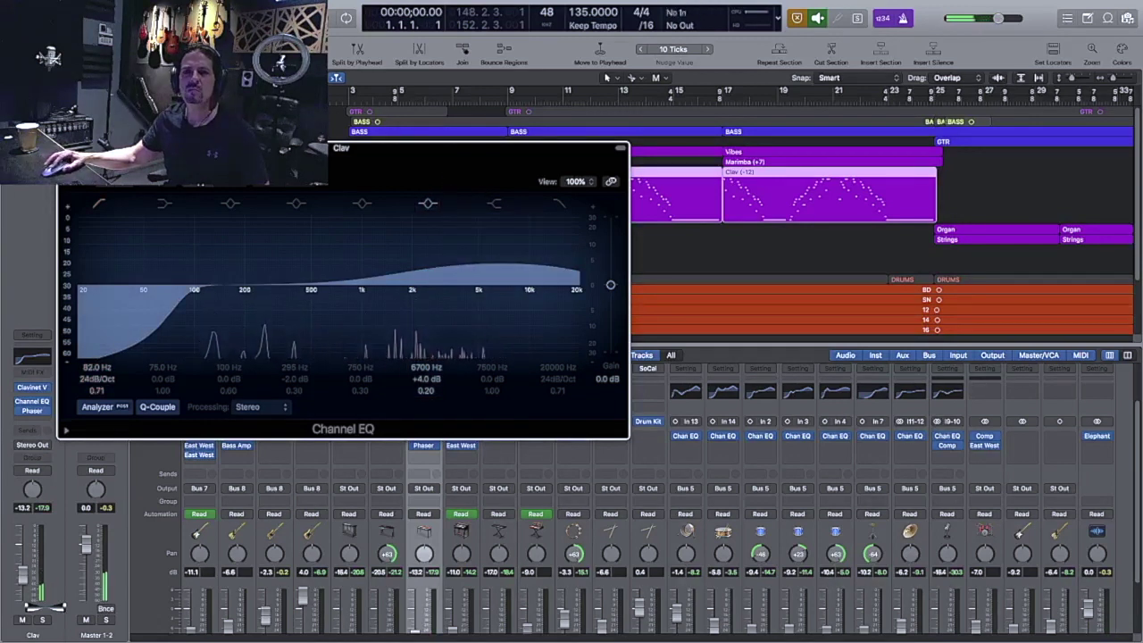
key(v)
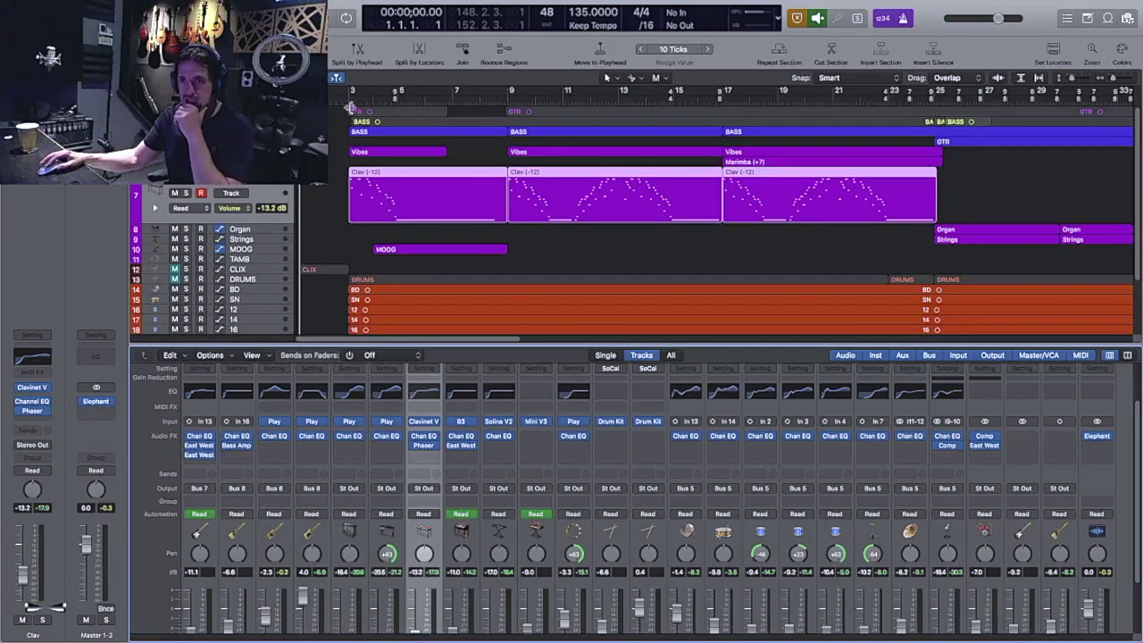
Step: Select the MIDI BASS track and place the playhead just before bar 3
key(space)
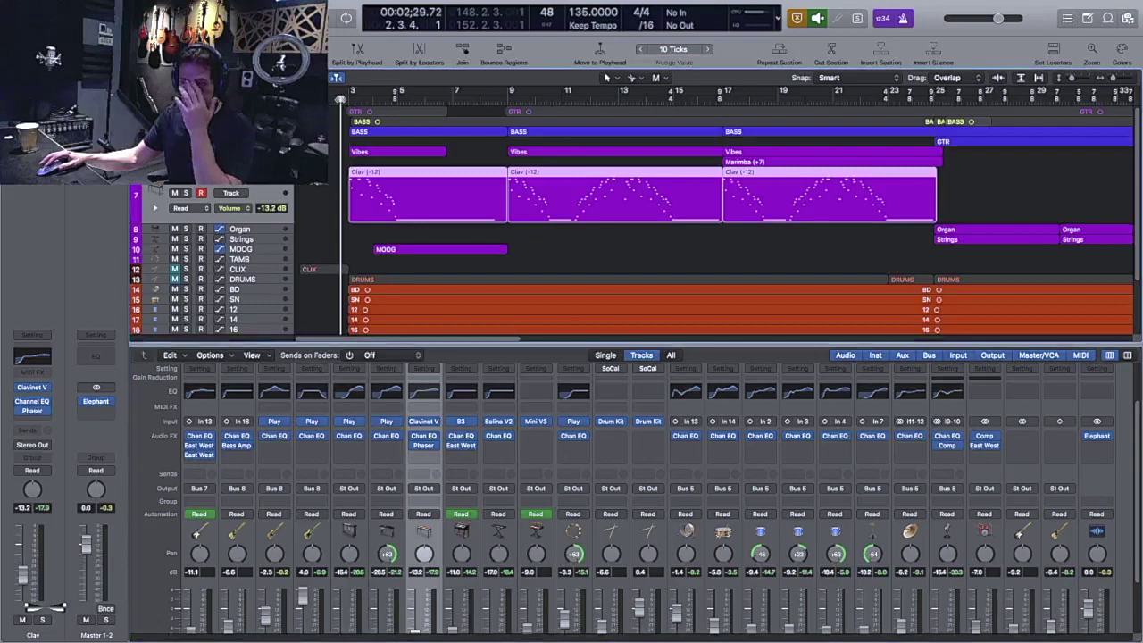
click(355, 183)
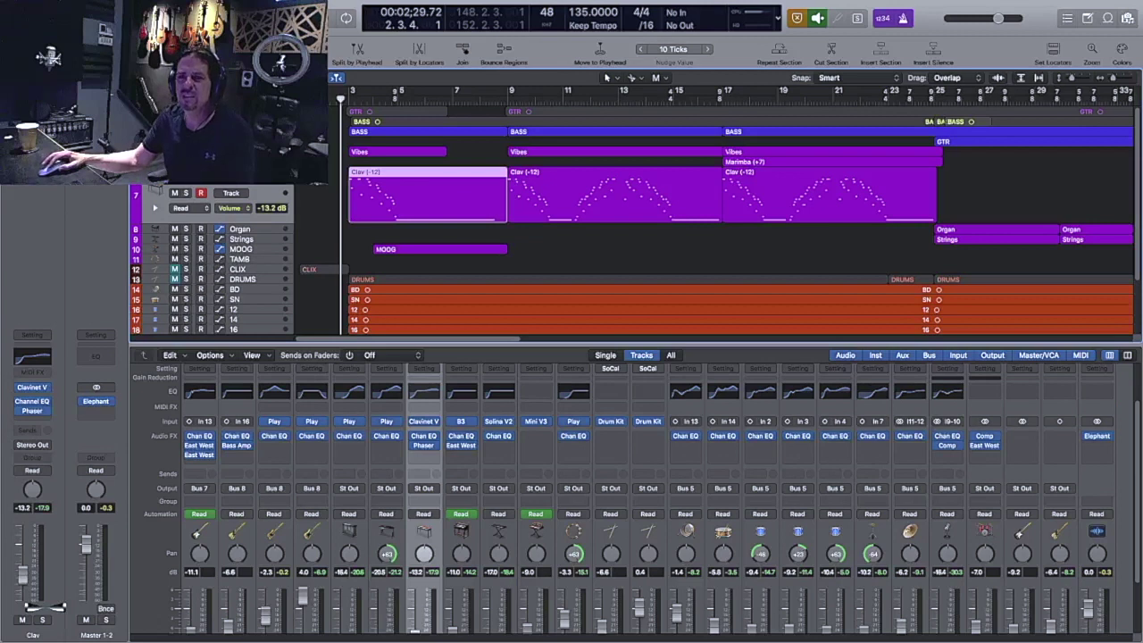
click(275, 465)
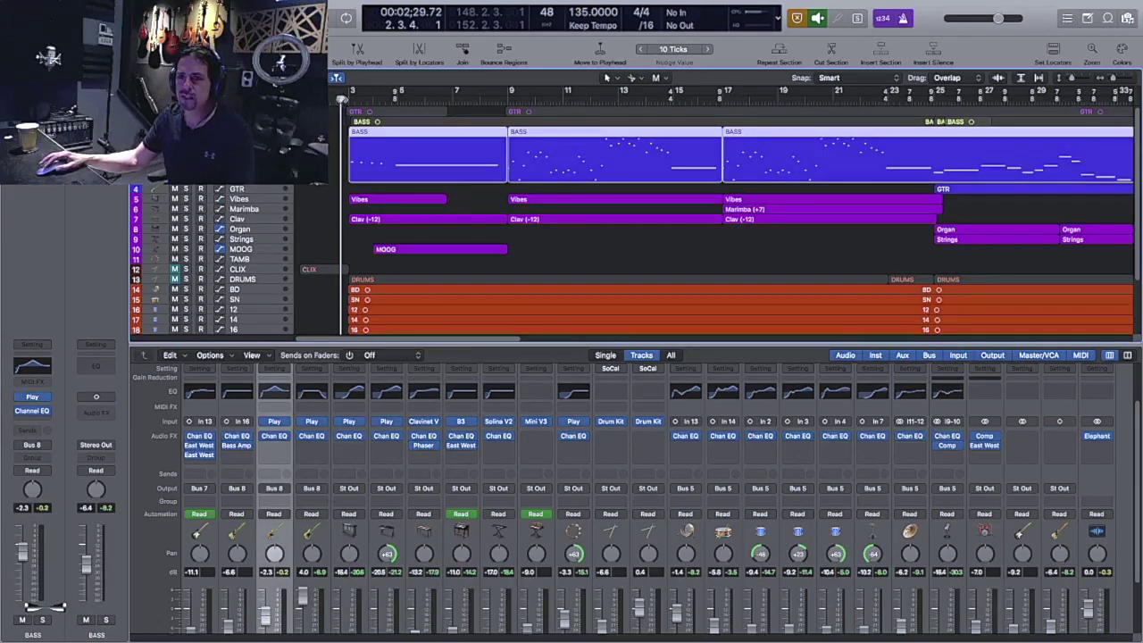
drag(341, 99, 334, 99)
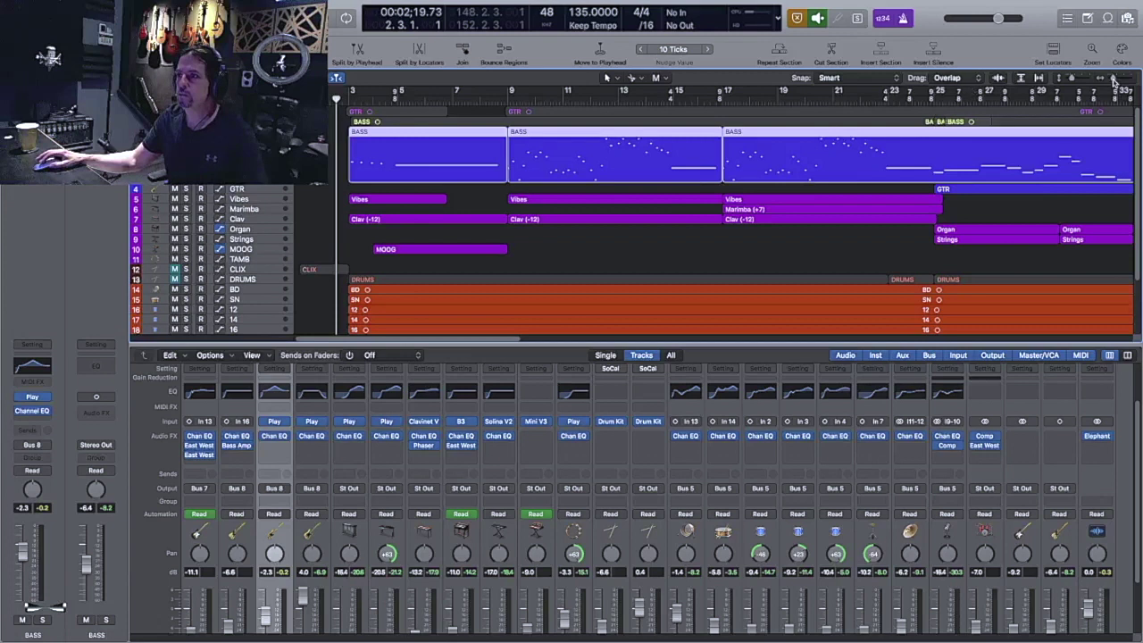
Step: Unmute the DRUMS track and play the arrangement from bar 2 to about bar 16
drag(1113, 80, 1105, 82)
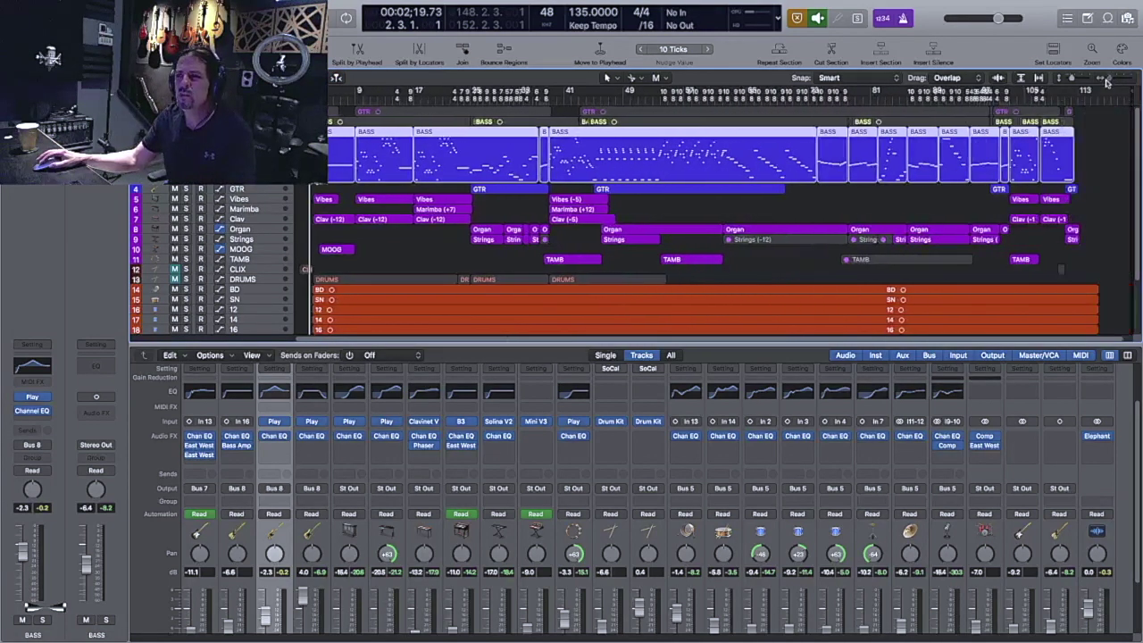
click(397, 261)
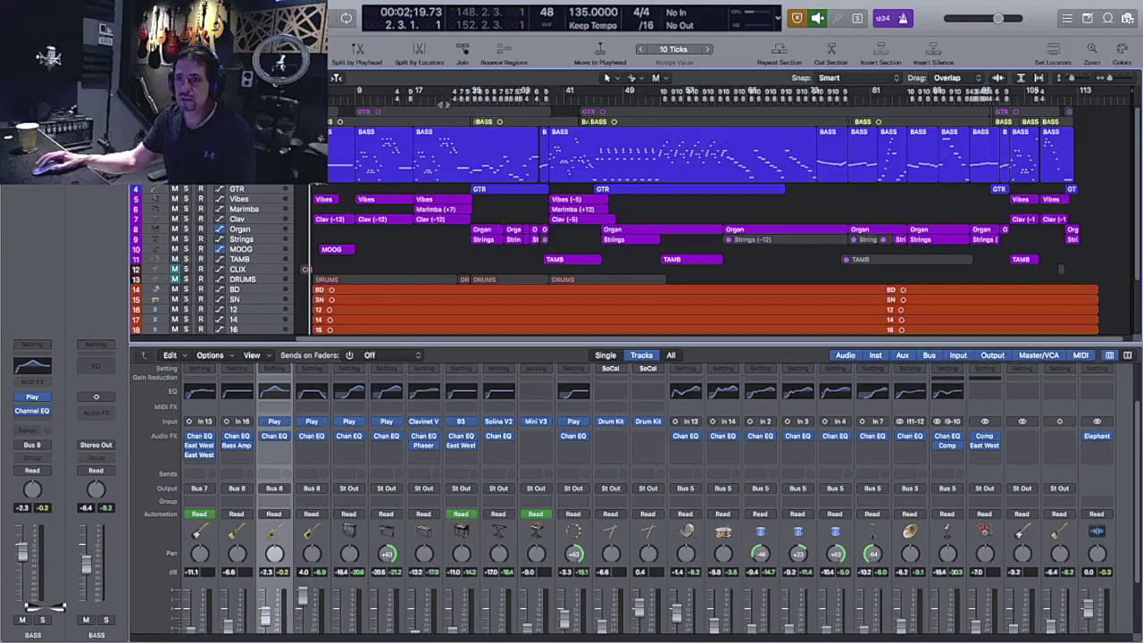
click(175, 278)
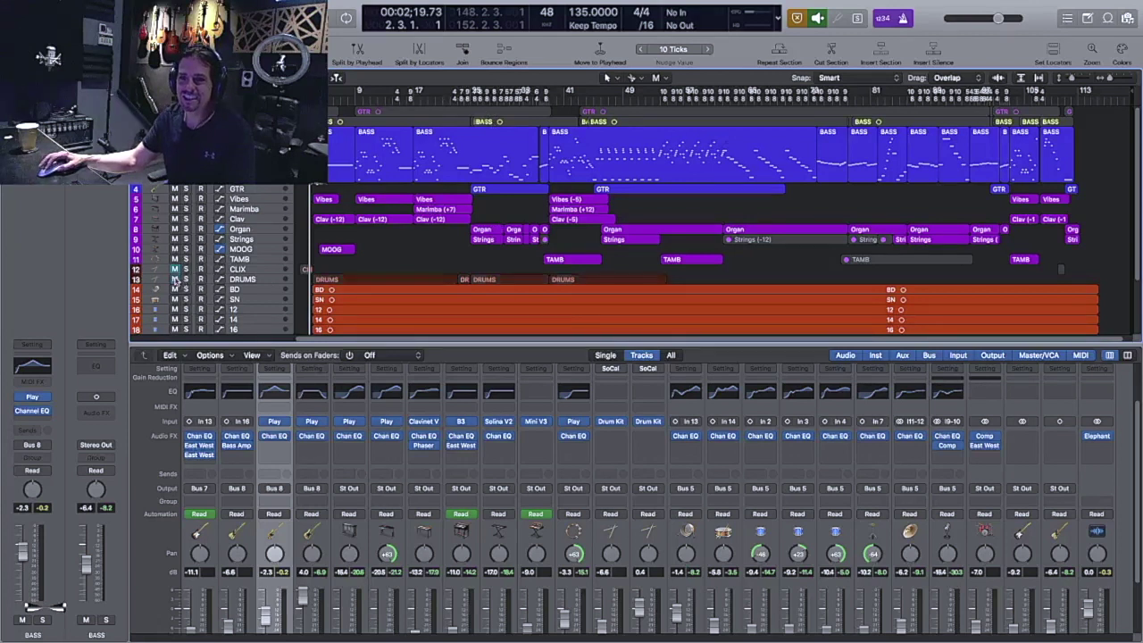
key(space)
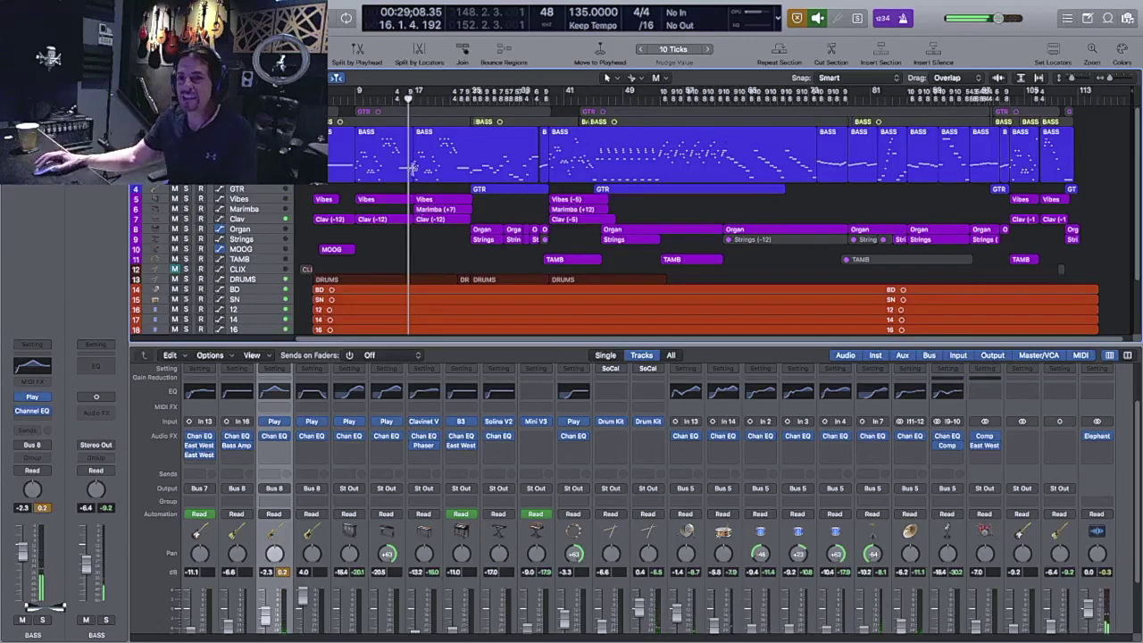
Step: Open the BASS region that starts at bar 9 in an enlarged Piano Roll and magnify its notes
double_click(379, 134)
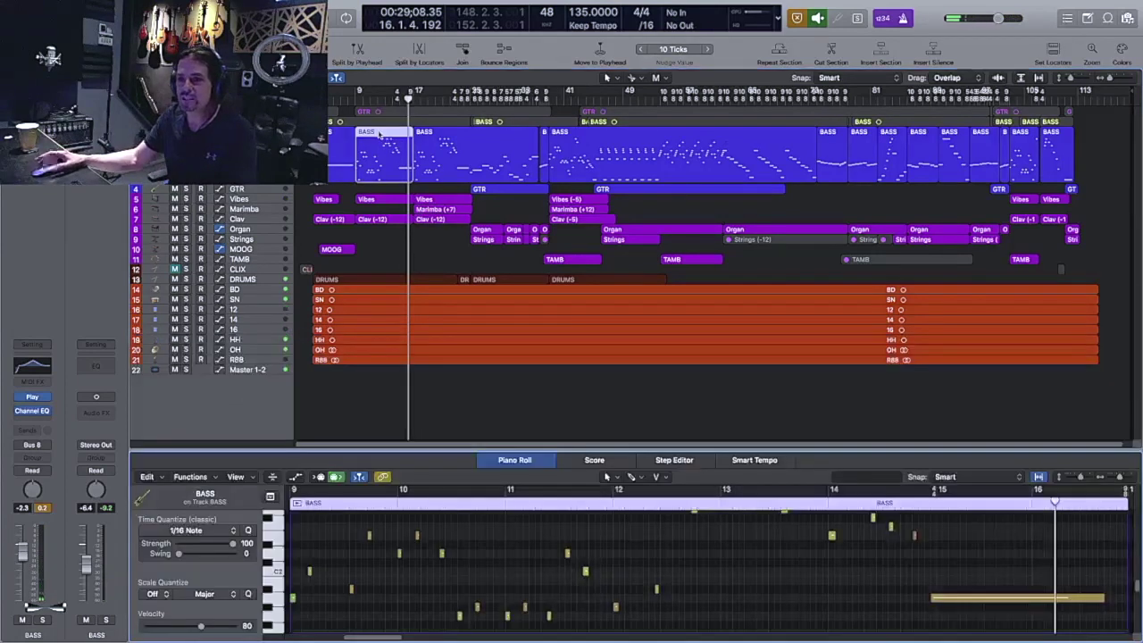
scroll(696, 562, down, 3)
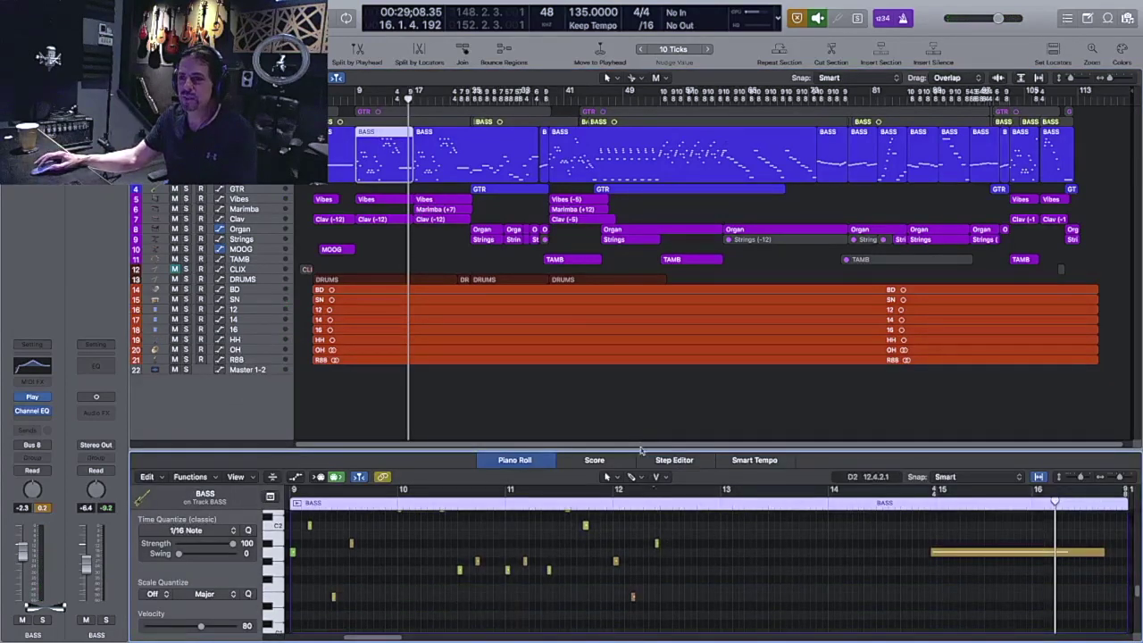
drag(640, 448, 641, 301)
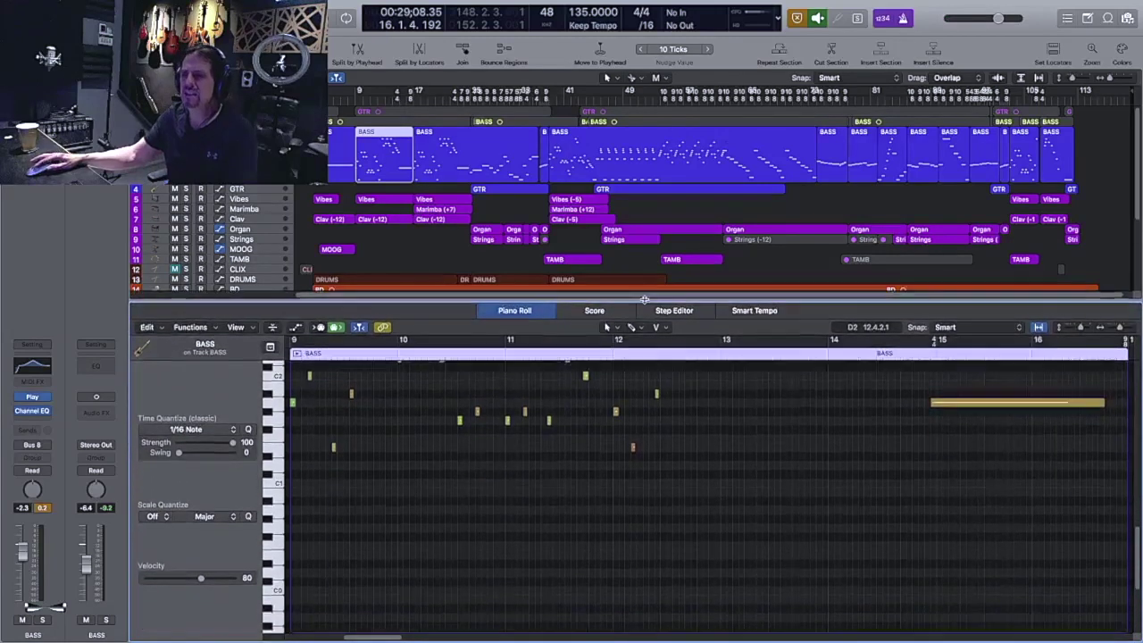
scroll(703, 469, up, 3)
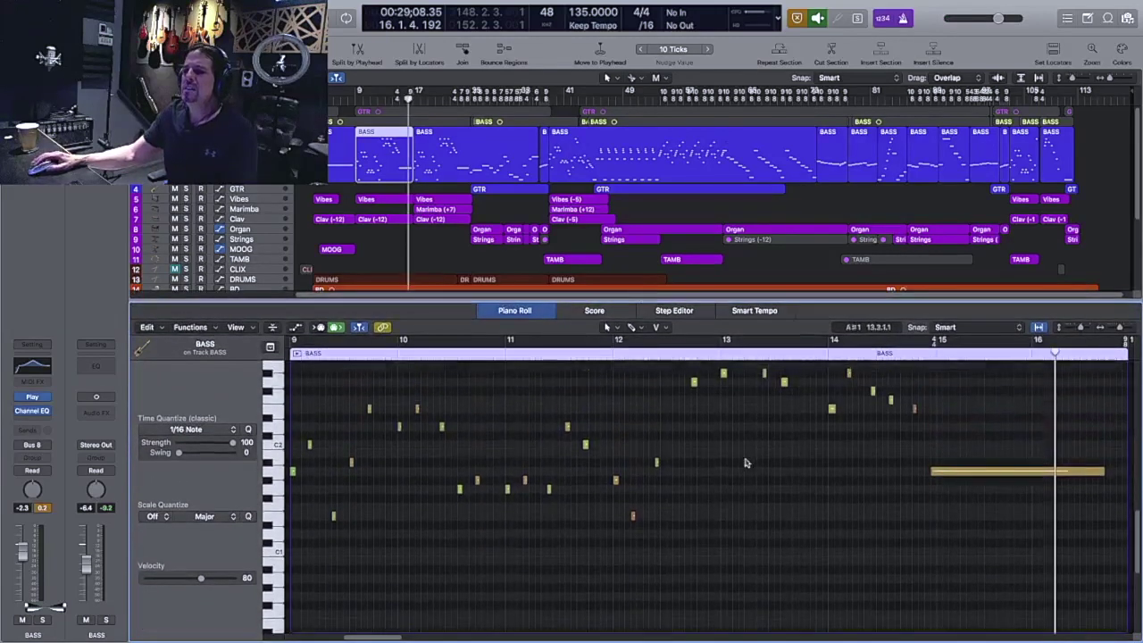
click(1121, 329)
drag(1080, 330, 1124, 330)
Step: Rewind to bar 9 and play the bass line while following its notes in the Piano Roll
key(comma)
key(comma)
key(comma)
key(comma)
key(comma)
key(comma)
key(comma)
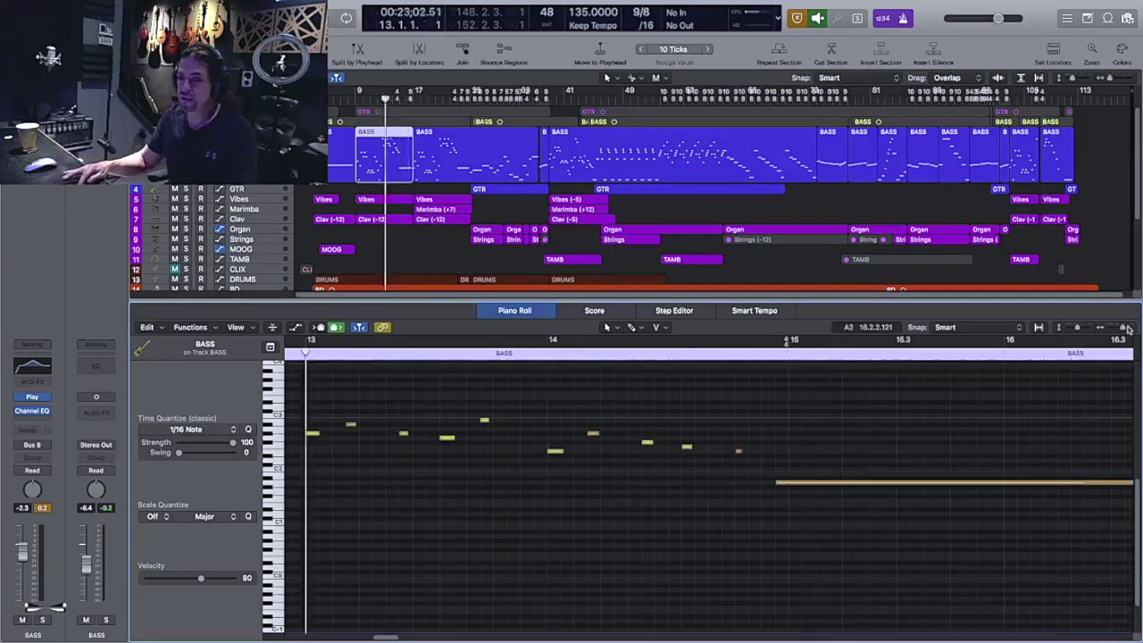
key(space)
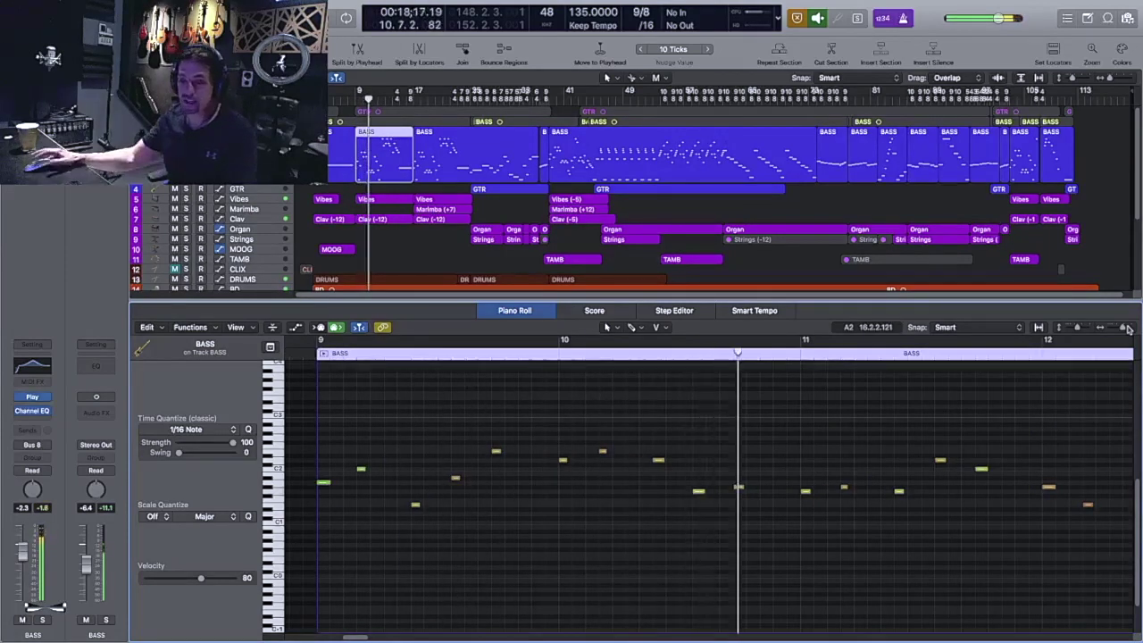
Step: Raise the third bass note of bar 9 to F1 and replay the part from bar 9
mouse_move(416, 522)
mouse_down()
mouse_move(394, 498)
mouse_move(413, 503)
mouse_up()
key(comma)
key(comma)
click(413, 502)
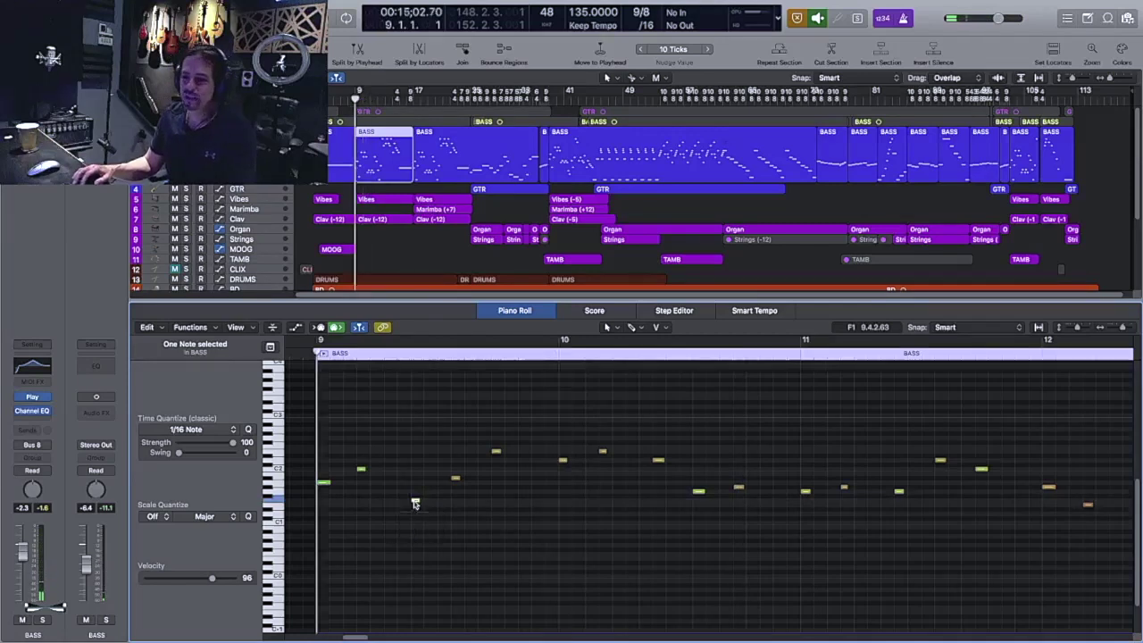
key(space)
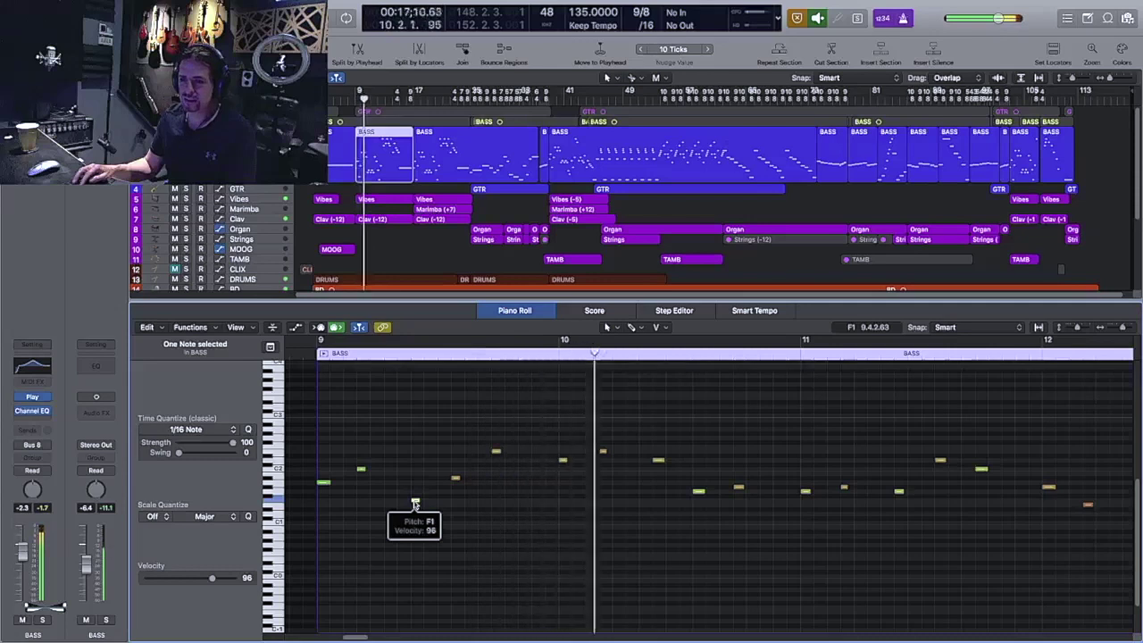
Step: Close the Piano Roll, bring back the Mixer and stop playback
click(515, 313)
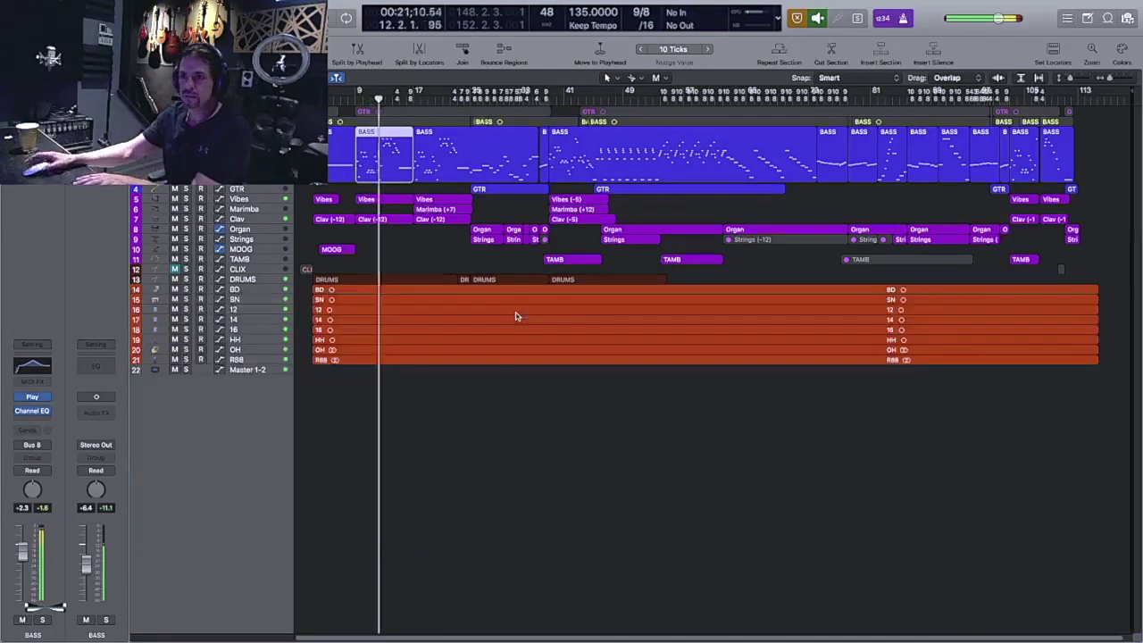
key(x)
key(space)
Step: Open the MIDI BASS track's Play instrument, audition its Lakland Finger sound and close it
click(488, 432)
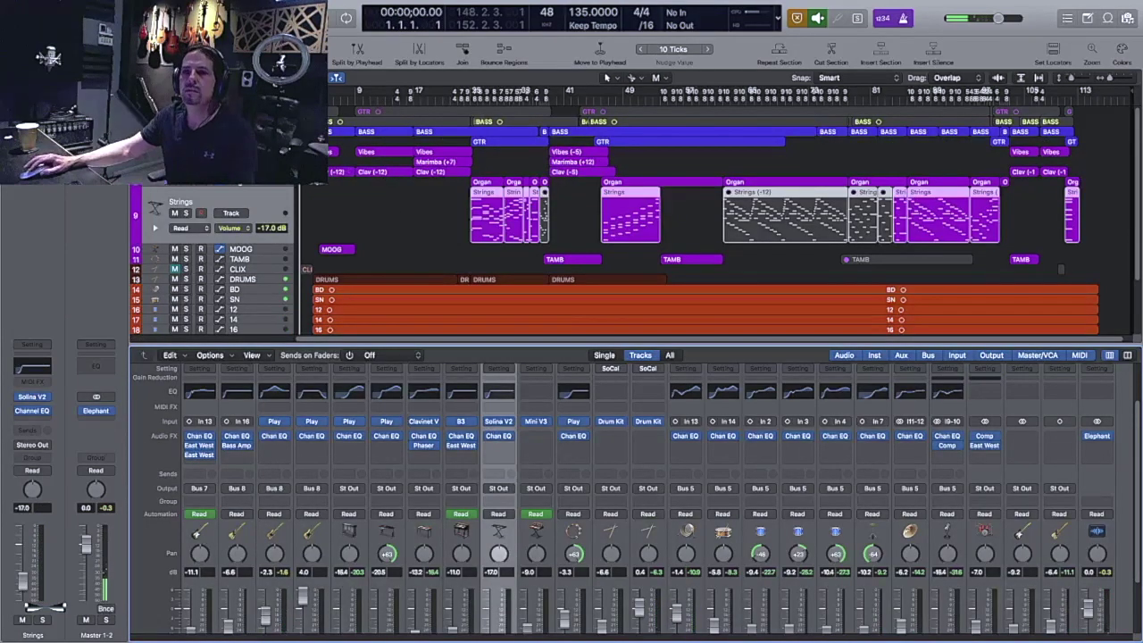
click(274, 456)
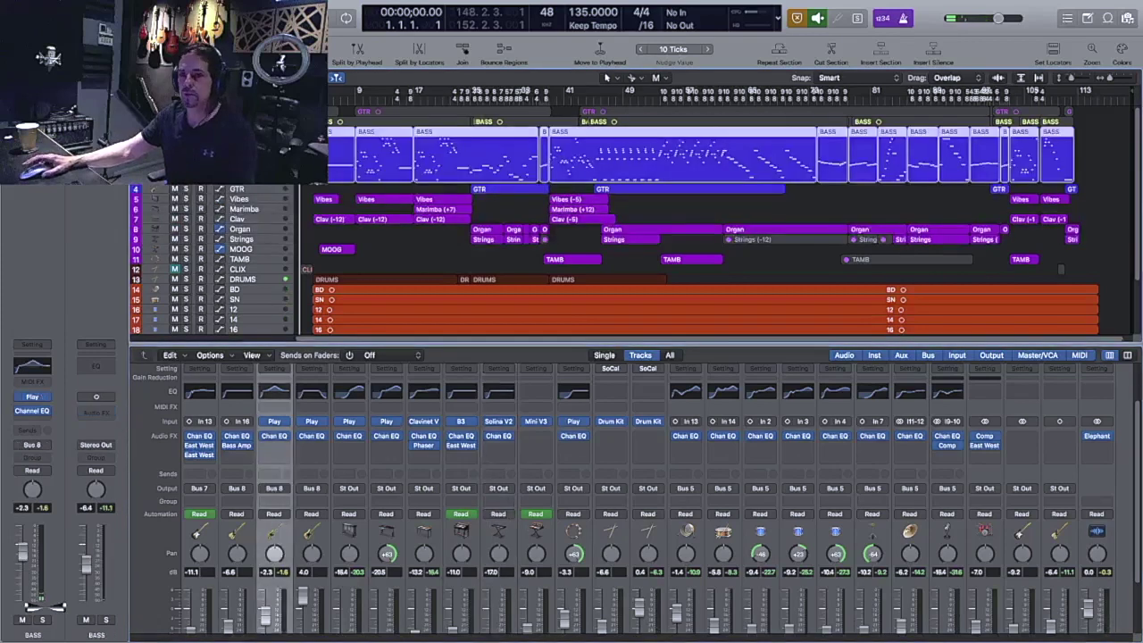
click(276, 425)
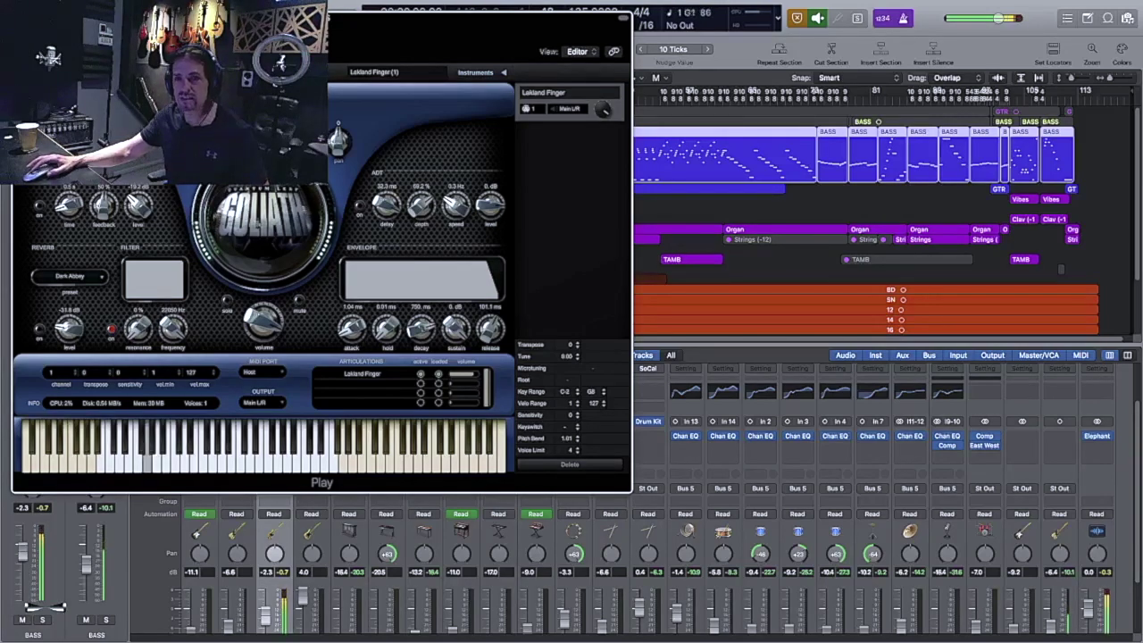
key(super+w)
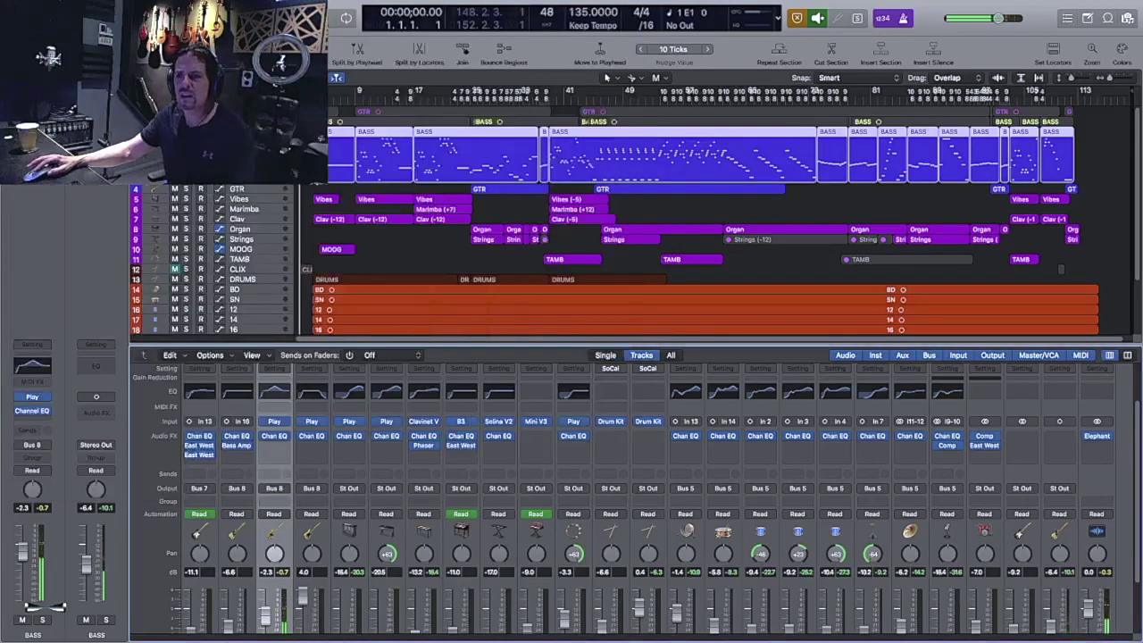
Step: Select the MIDI GTR track and play the arrangement from bar 24 to bar 46 to hear its parts
click(275, 195)
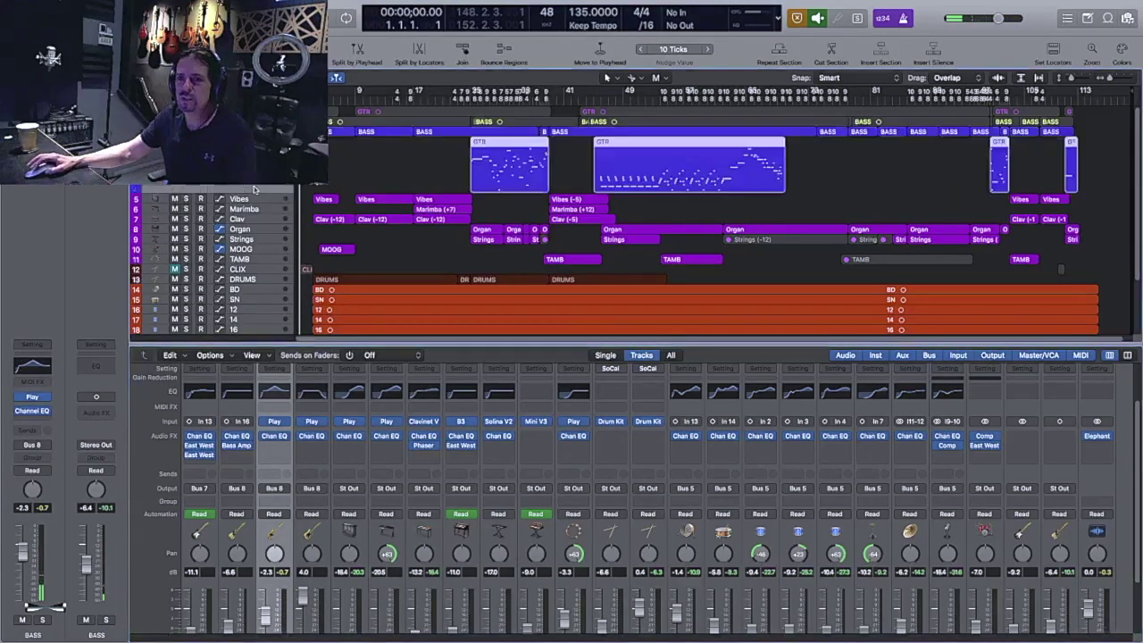
click(464, 99)
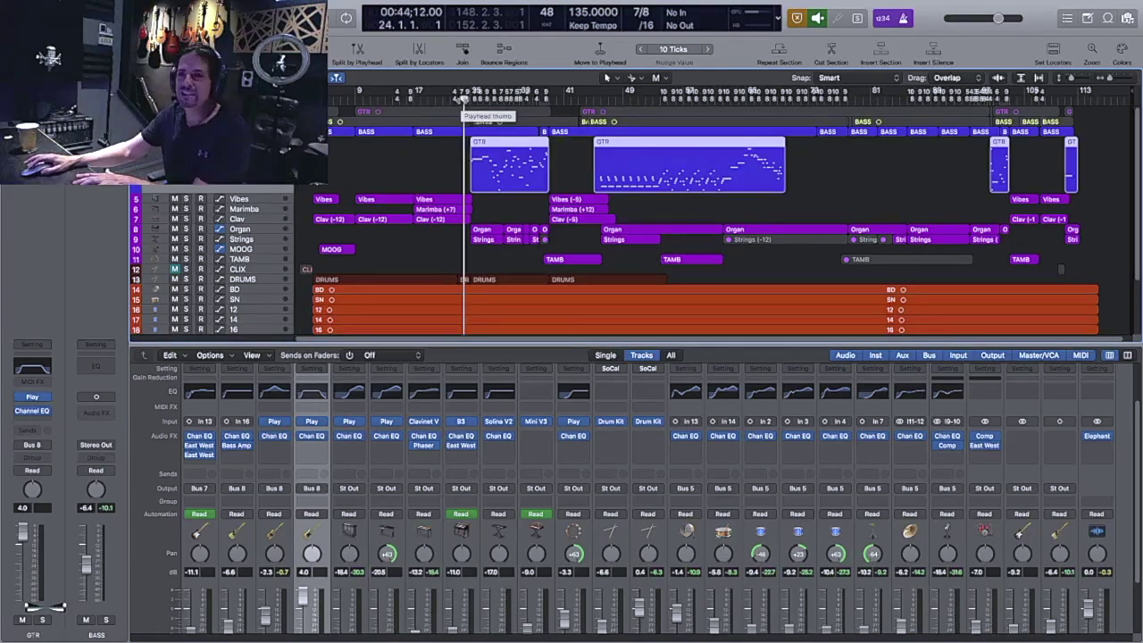
key(space)
key(space)
key(space)
key(space)
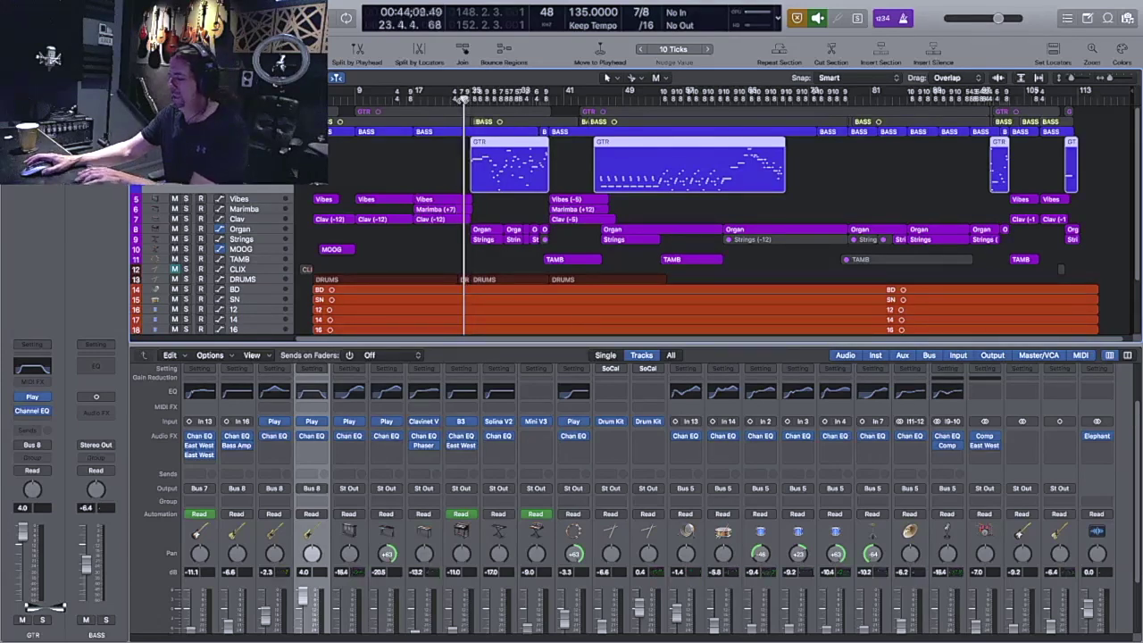
key(space)
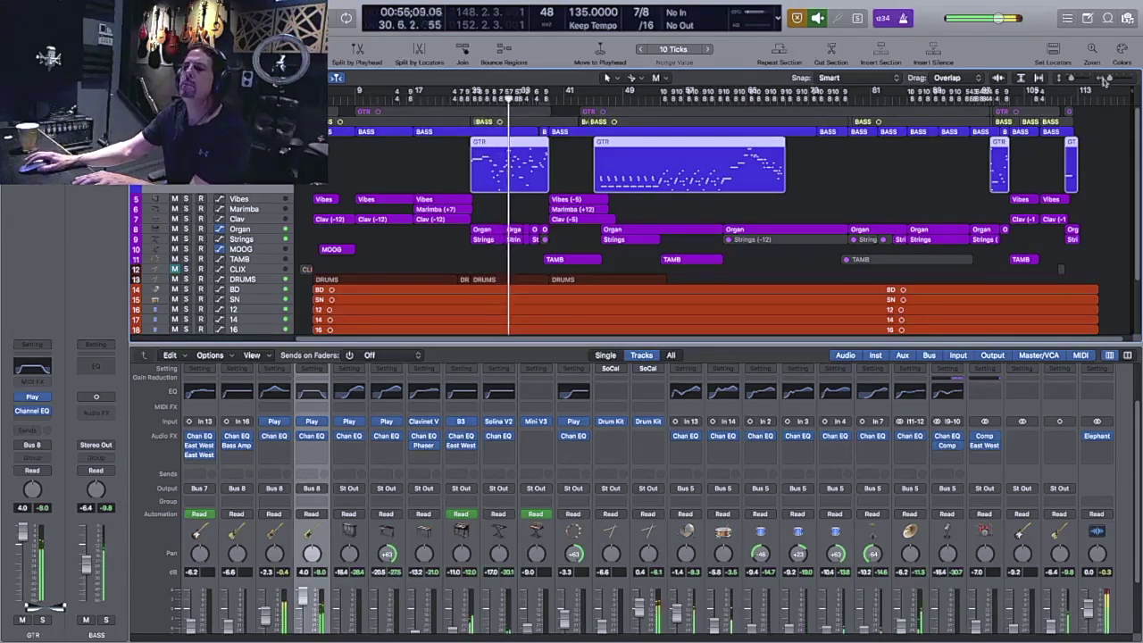
drag(1076, 79, 1114, 81)
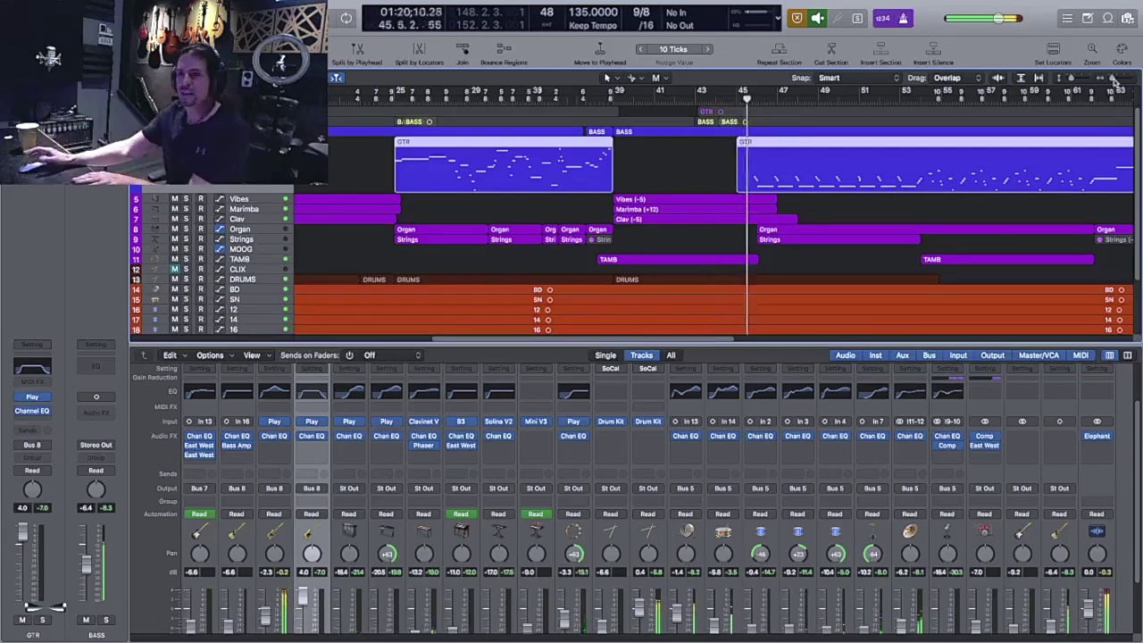
key(space)
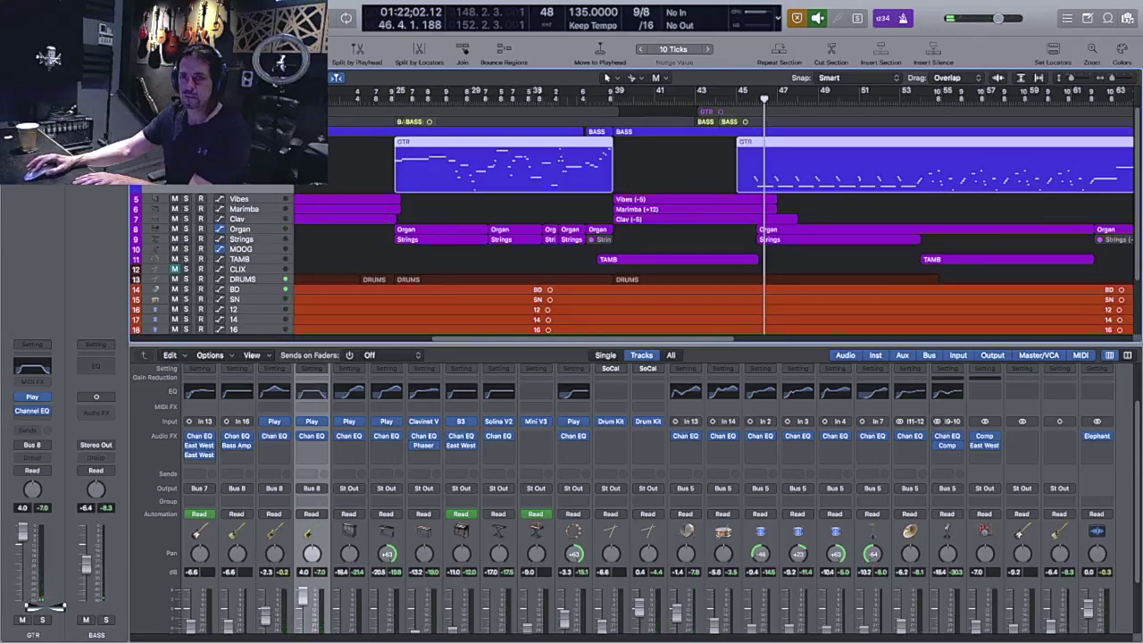
Step: Open the Organ track's Vintage B3 instrument, examine its Options and Effects settings, and close it
click(266, 229)
mouse_move(34, 390)
click(34, 390)
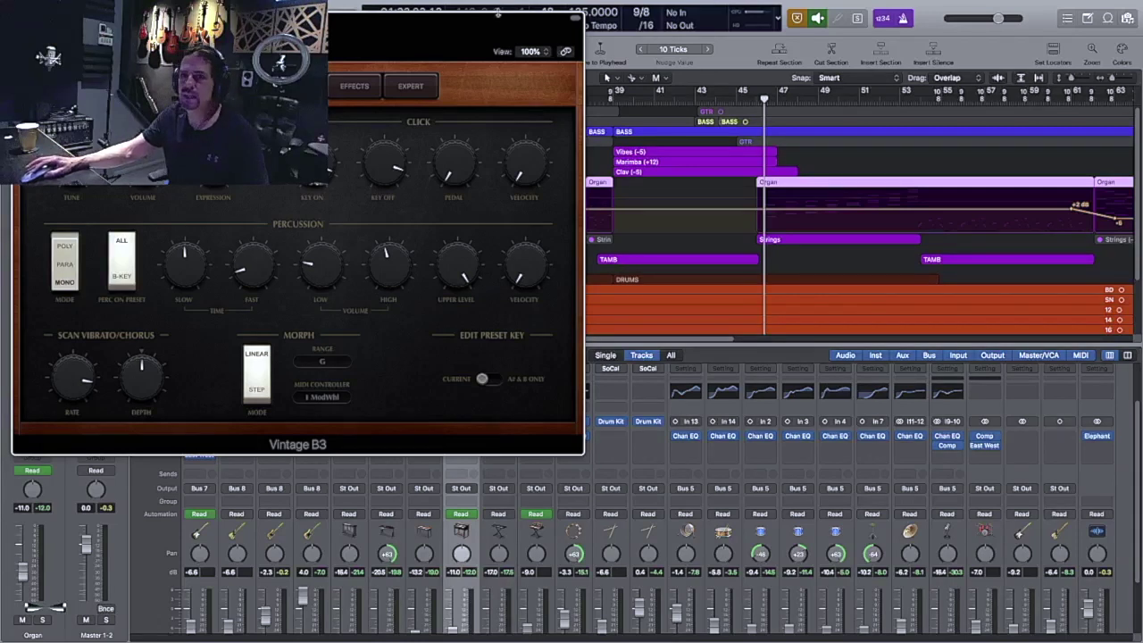
drag(424, 25, 567, 169)
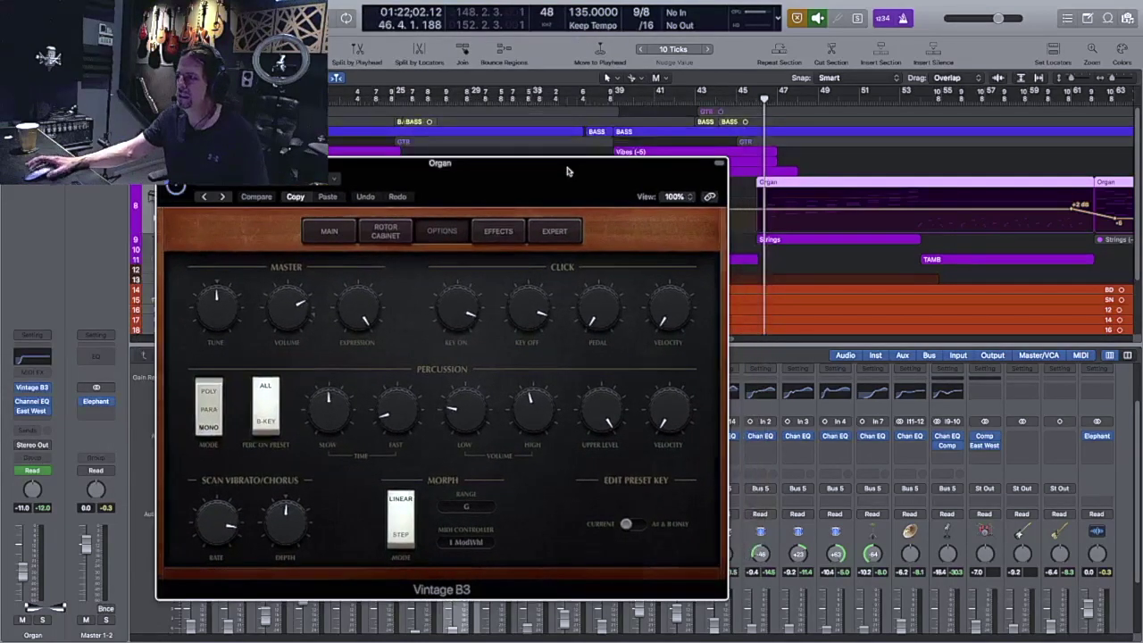
click(492, 230)
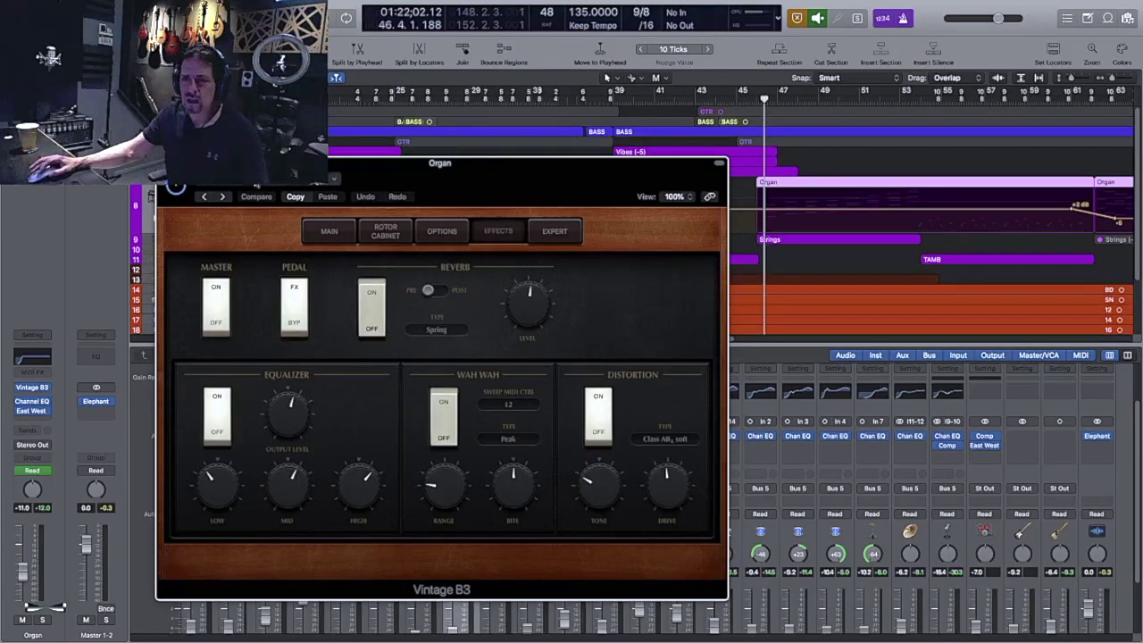
key(super+w)
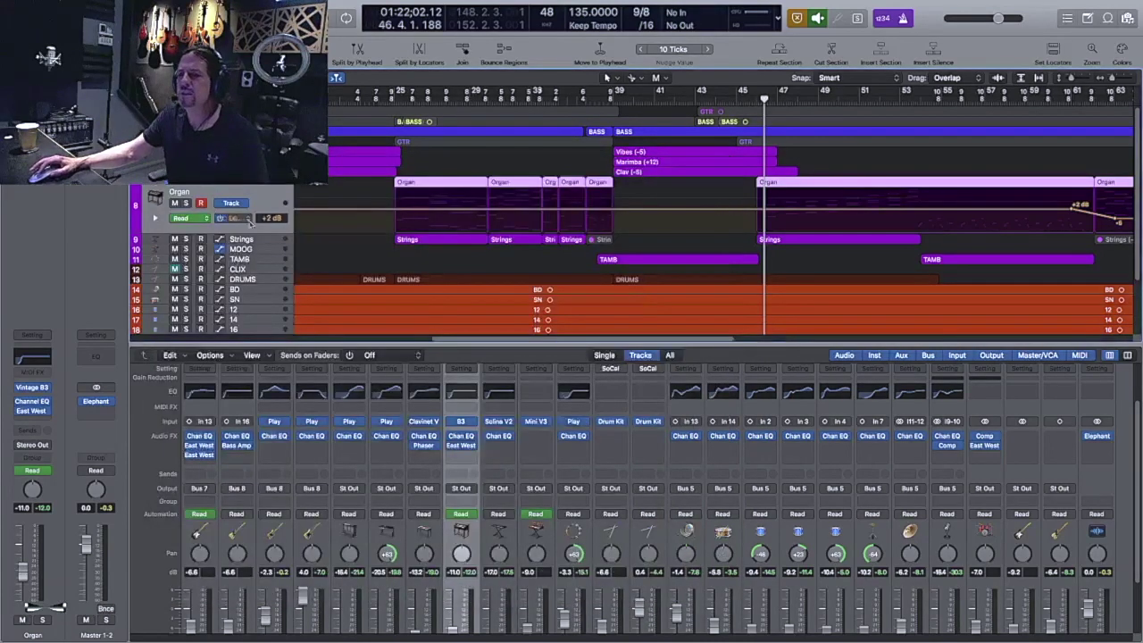
Step: Audition the Strings track, examine its Solina V2 instrument with the Blue Strings preset and close it
click(266, 241)
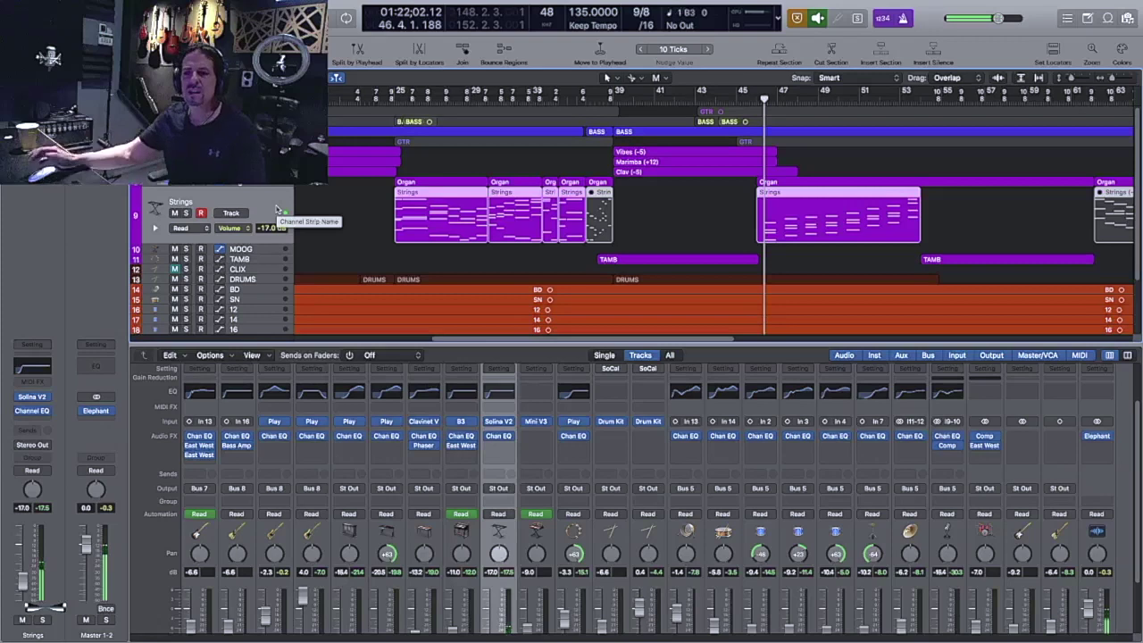
mouse_move(500, 425)
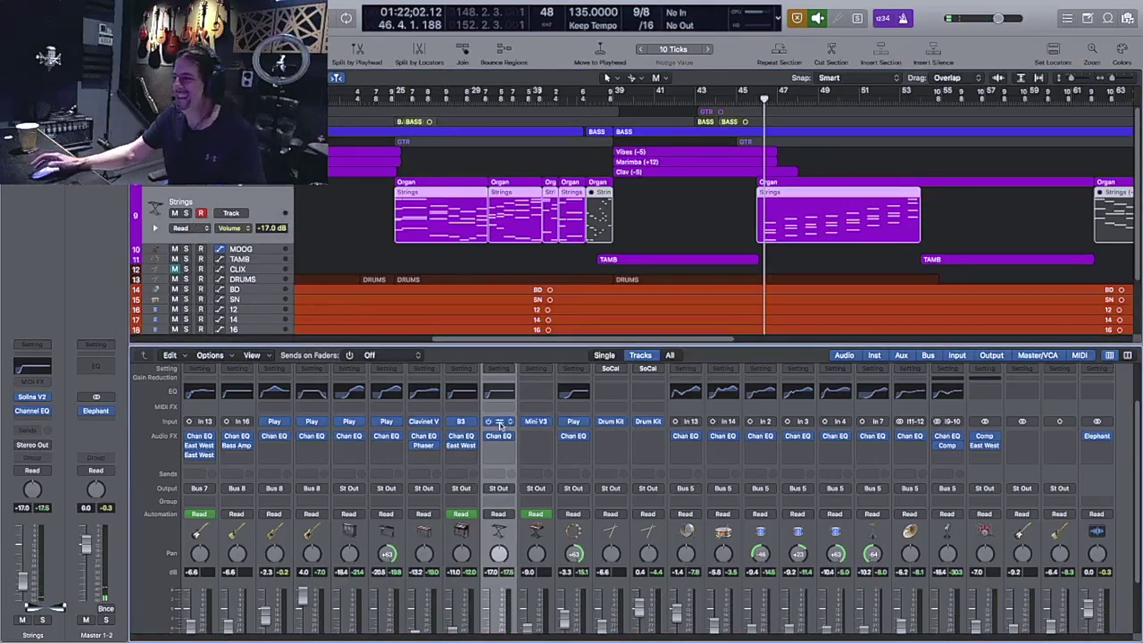
click(499, 425)
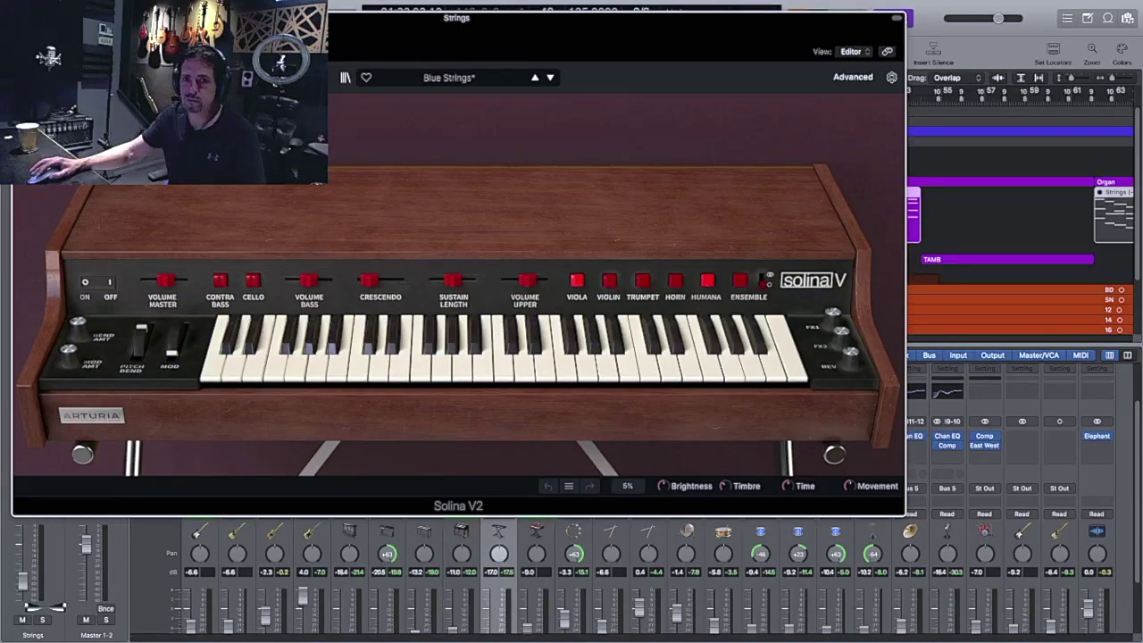
key(super+w)
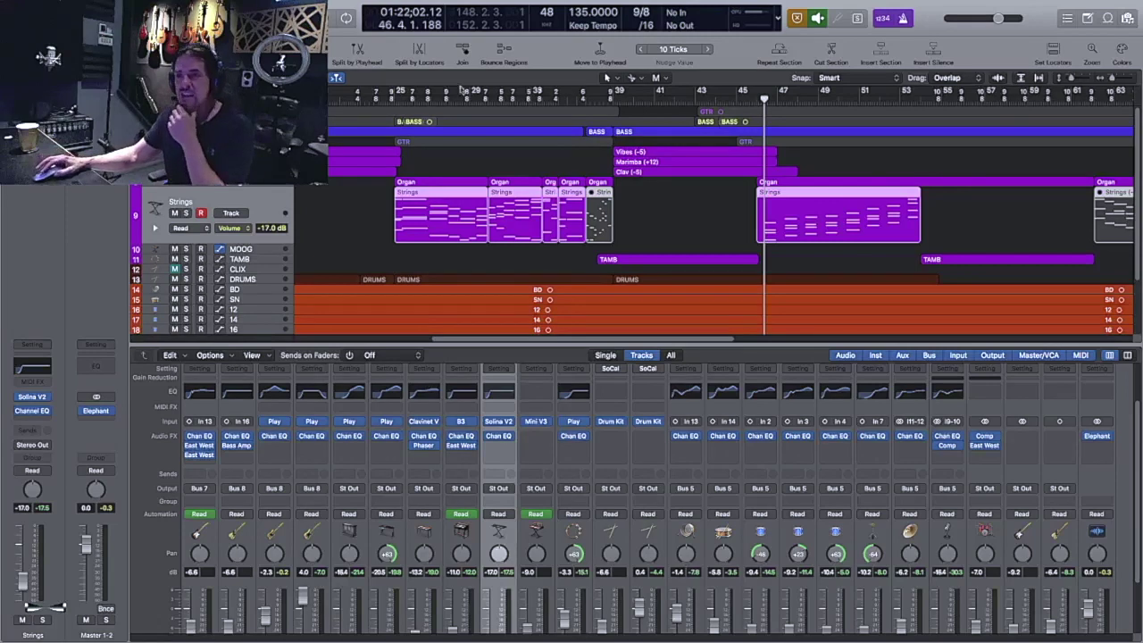
Step: Audition the Vibes track and select the Marimba track to review its part across the whole arrangement
click(683, 208)
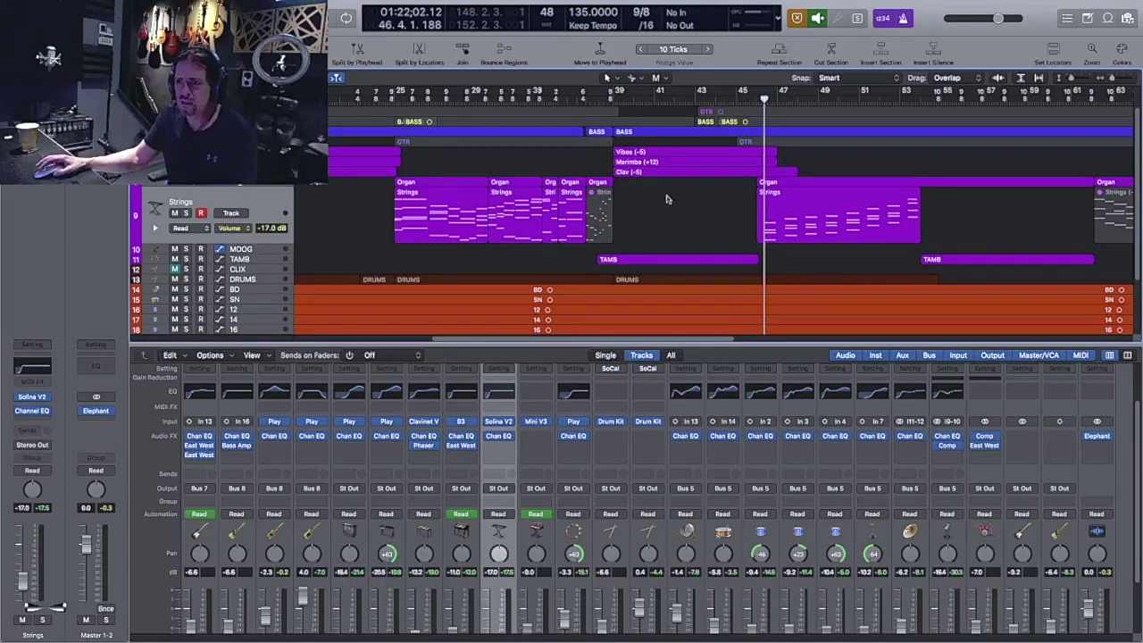
click(678, 152)
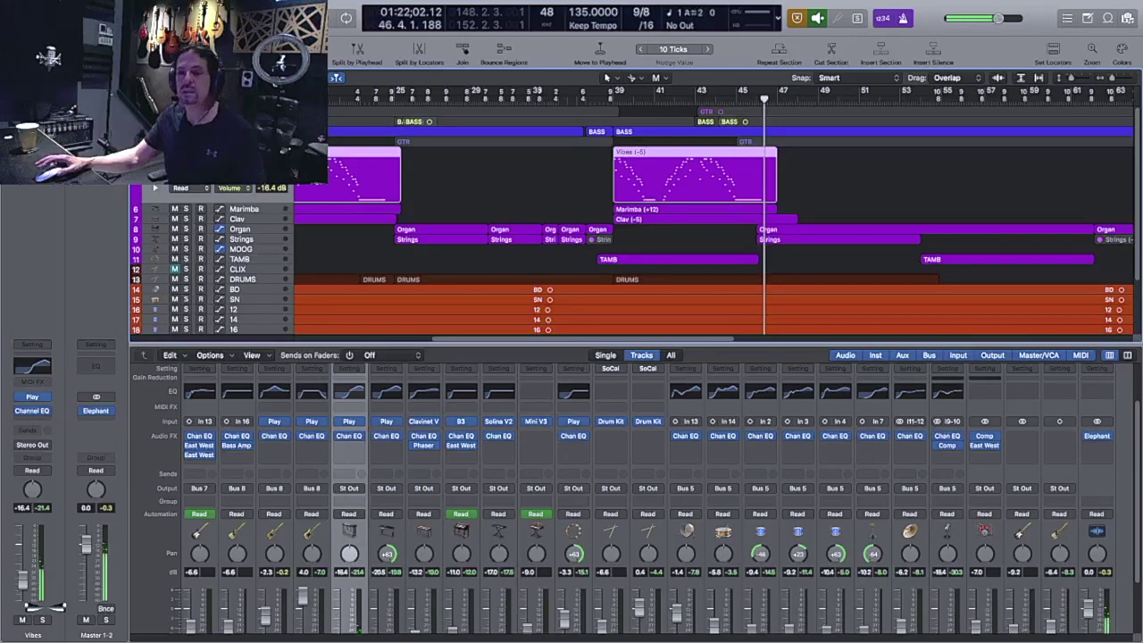
click(259, 209)
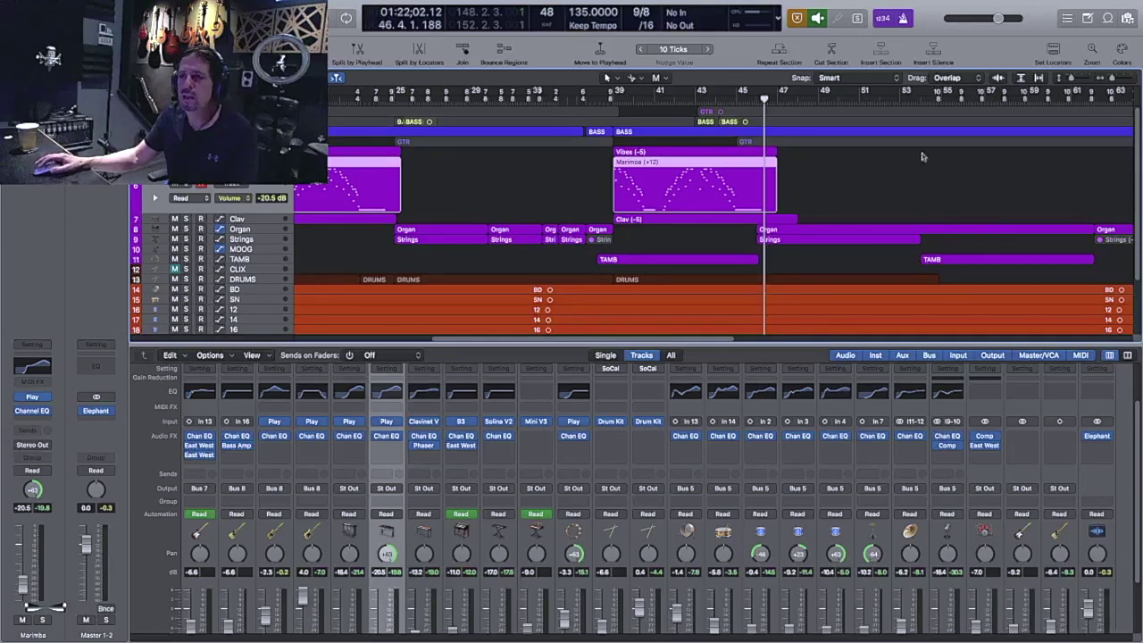
drag(1112, 80, 1102, 80)
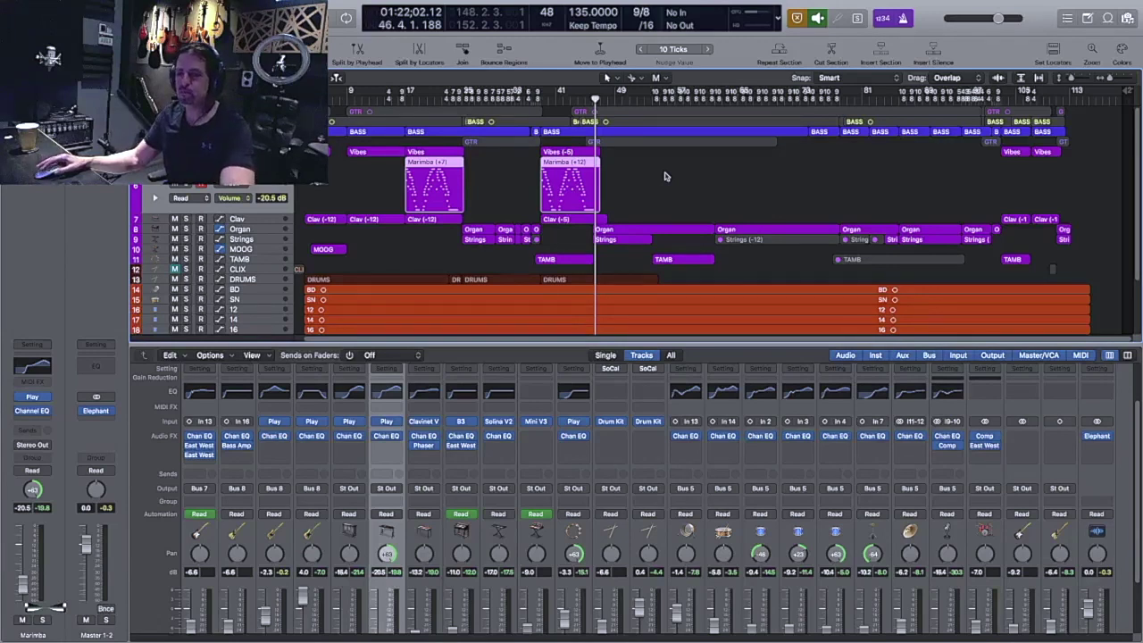
Step: Select the recorded BD drum track, examine its Channel EQ curve and close the plug-in
scroll(664, 176, down, 3)
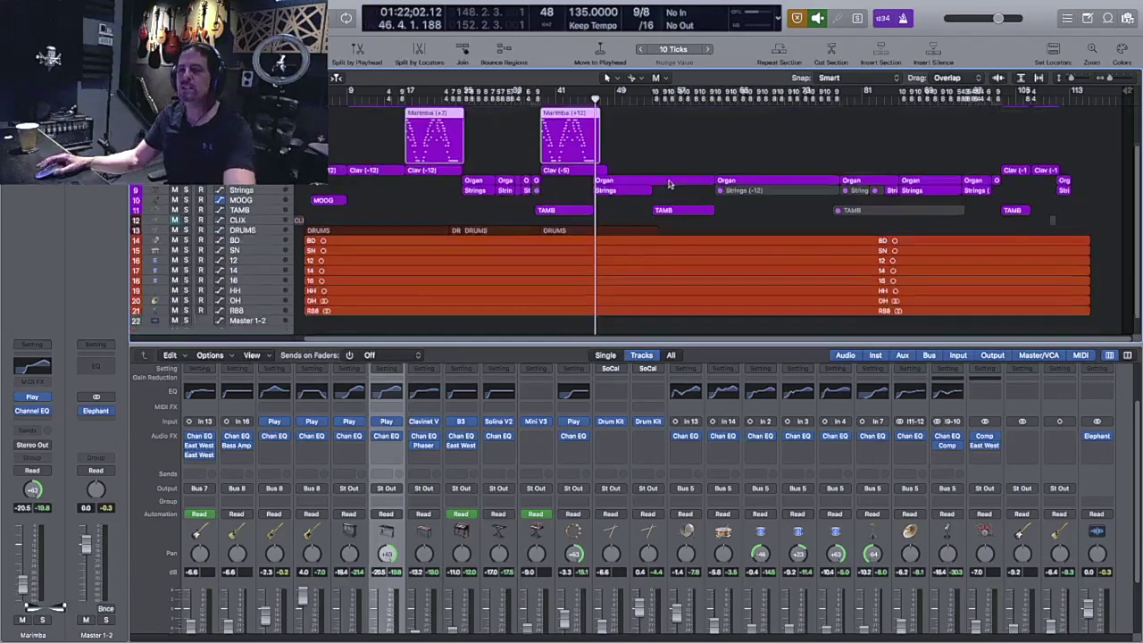
click(250, 233)
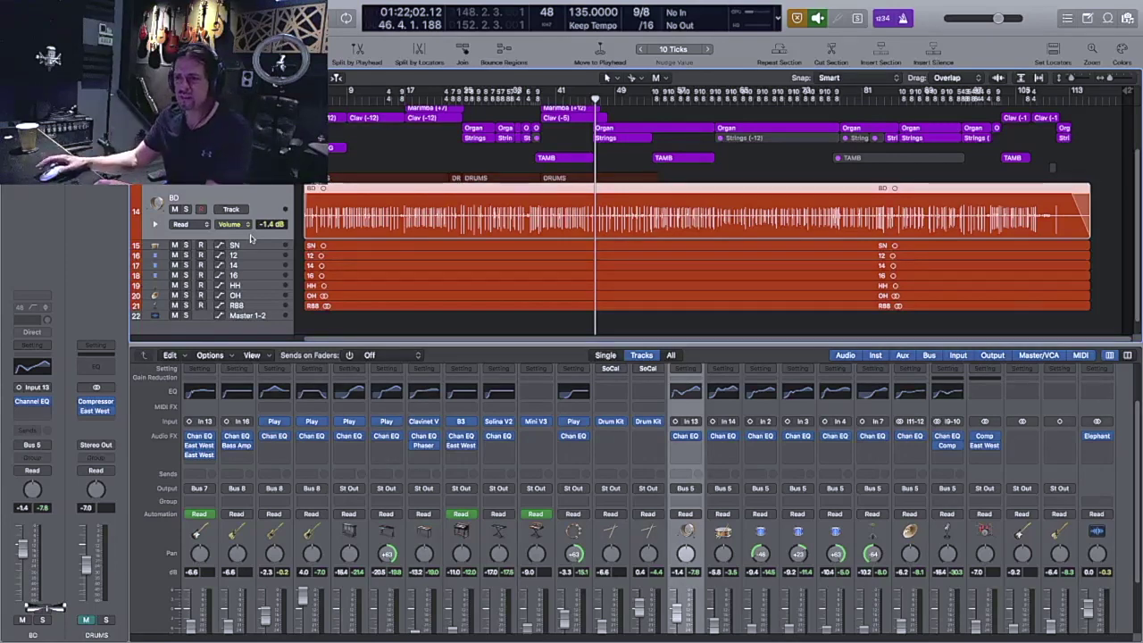
click(685, 393)
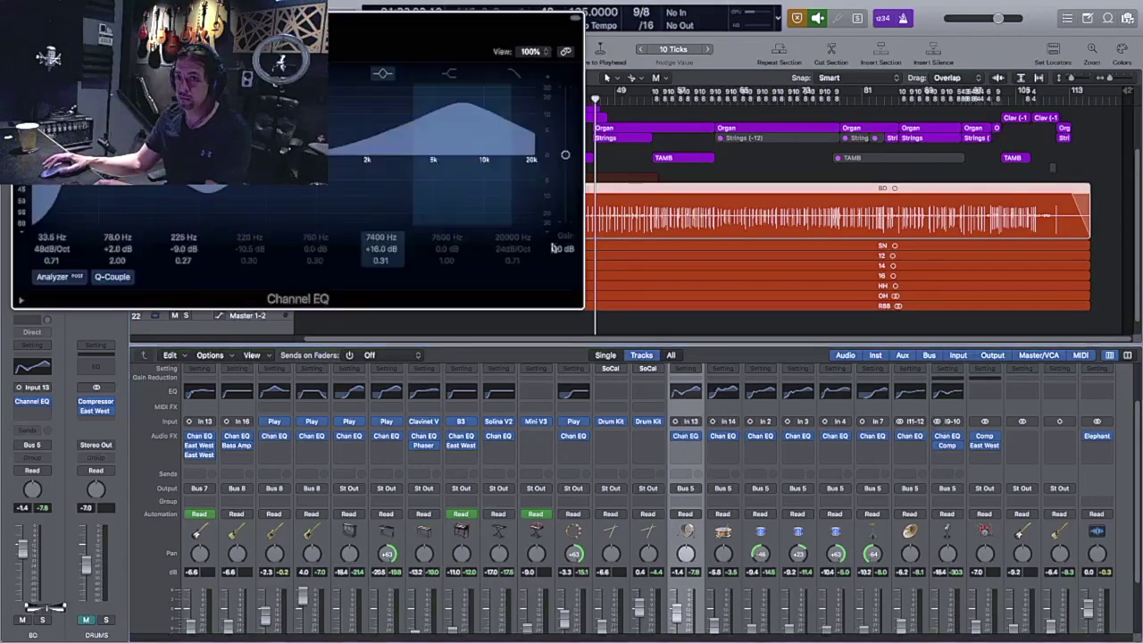
drag(413, 22, 532, 210)
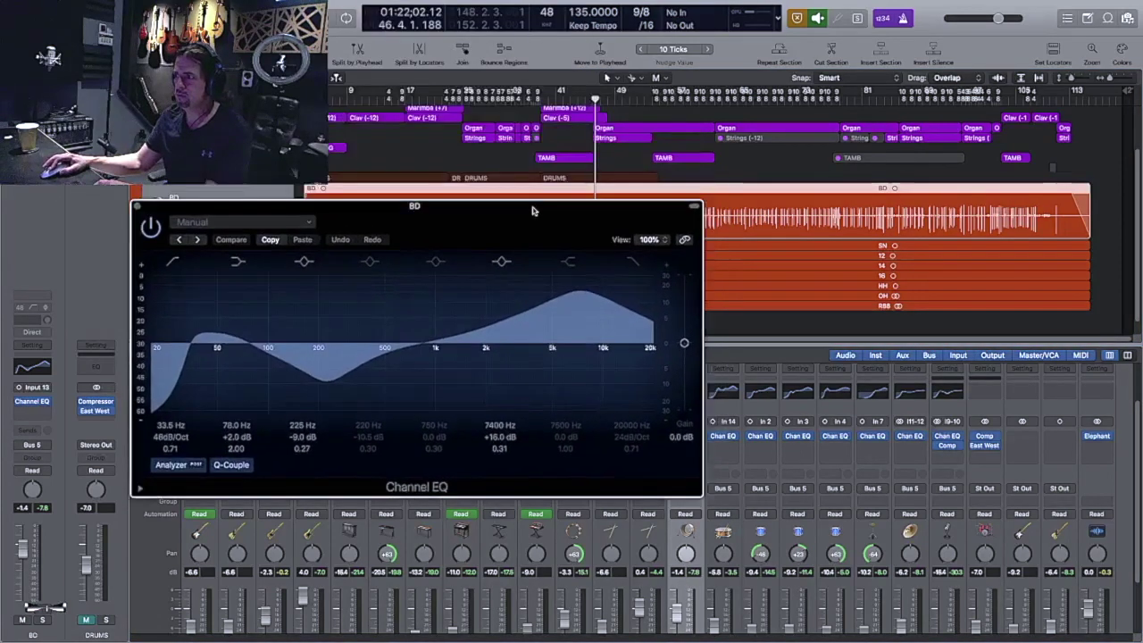
click(136, 207)
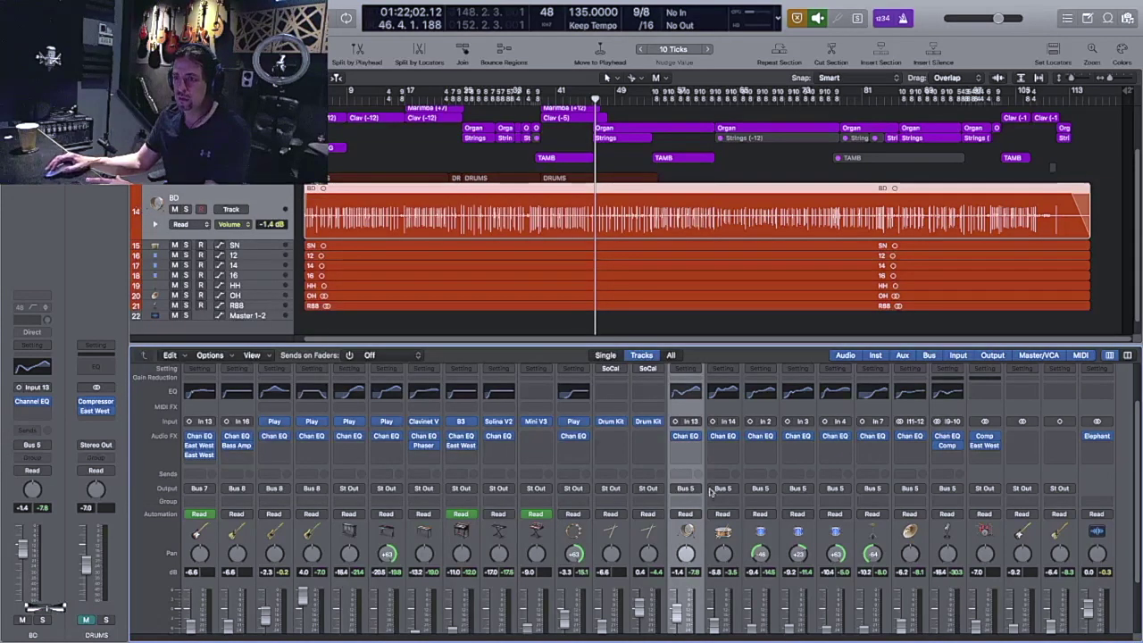
Step: Review the SN track, then examine the Channel EQ on drum track 12 and close it
scroll(712, 482, down, 1)
scroll(712, 482, up, 2)
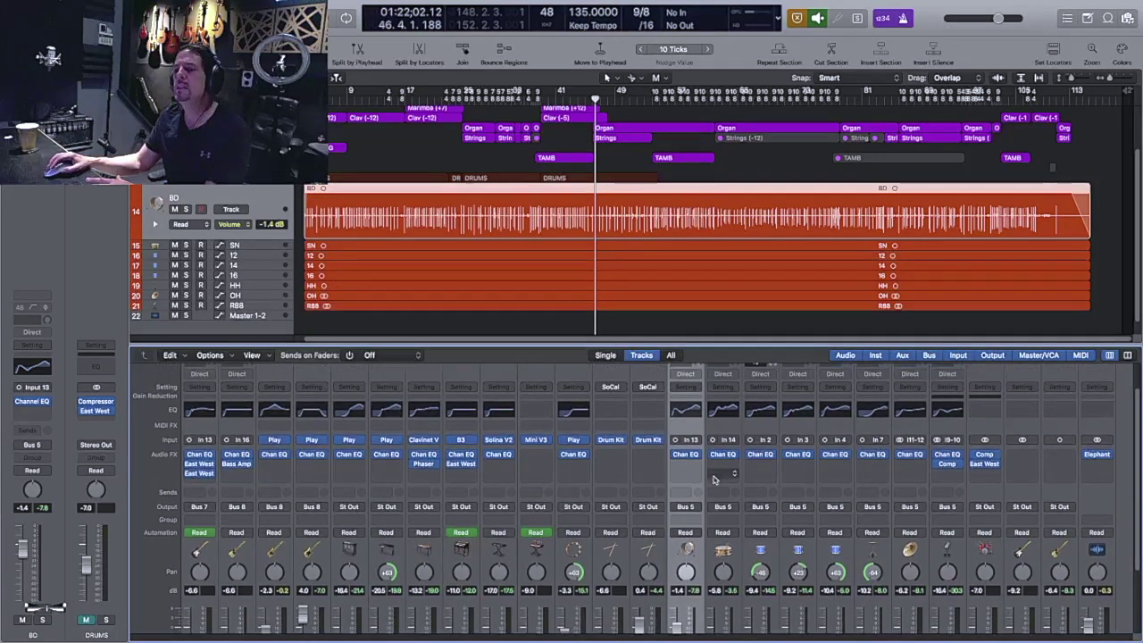
click(254, 244)
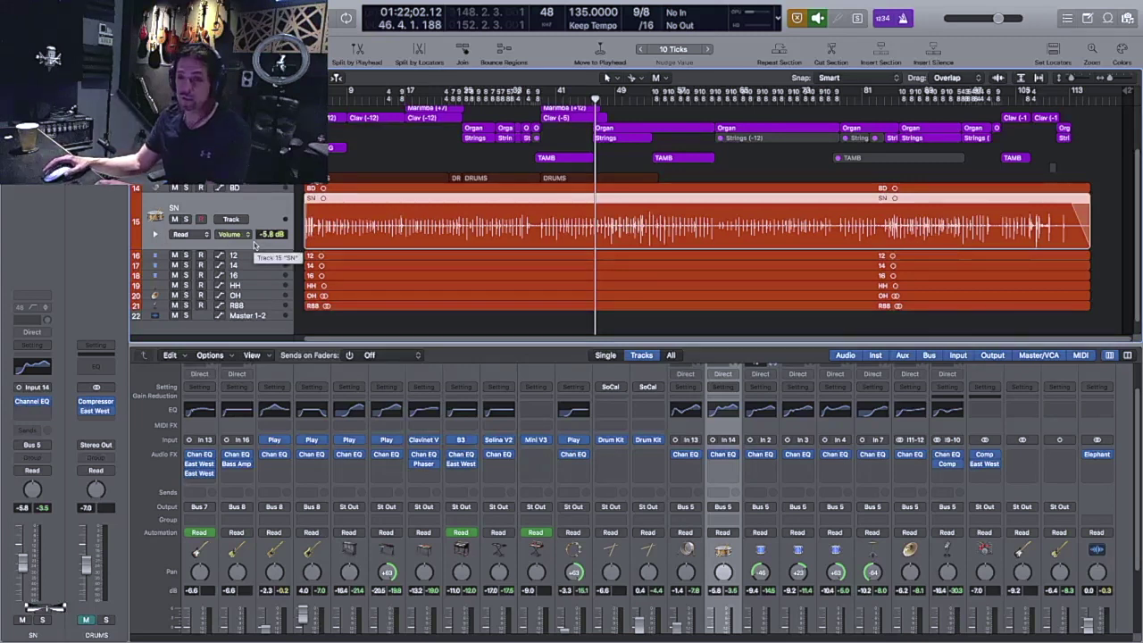
key(Down)
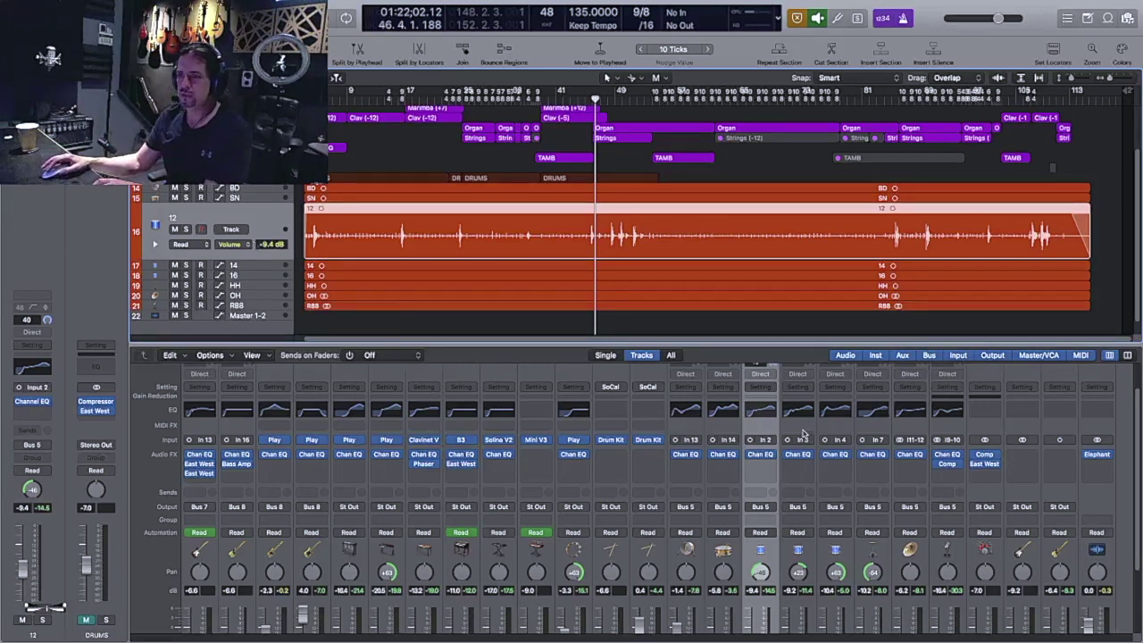
click(760, 409)
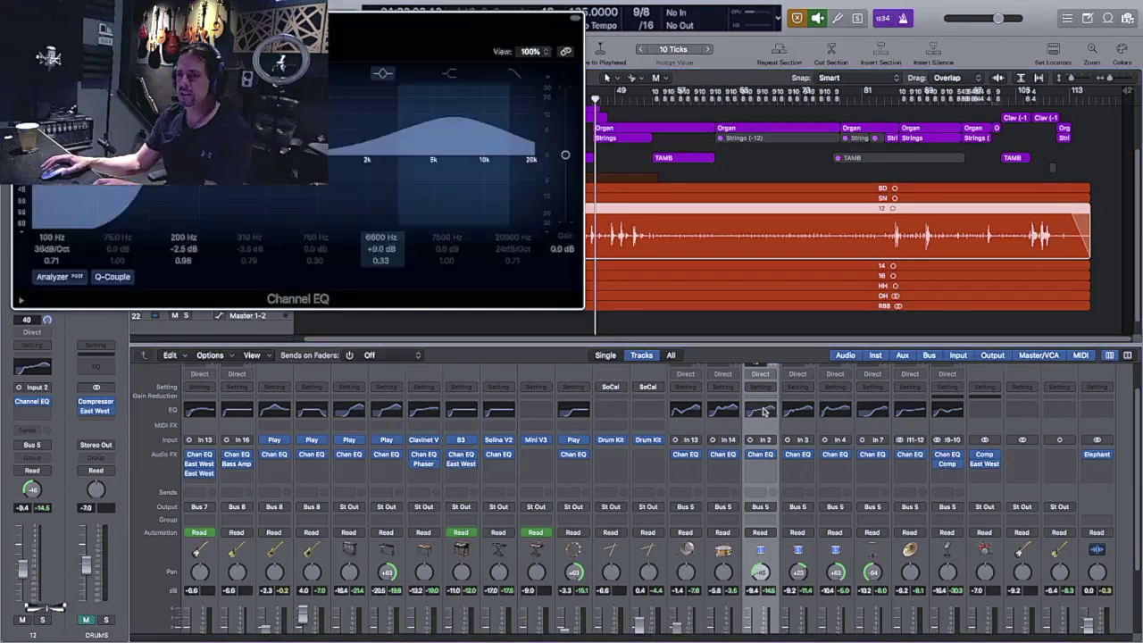
drag(413, 22, 598, 209)
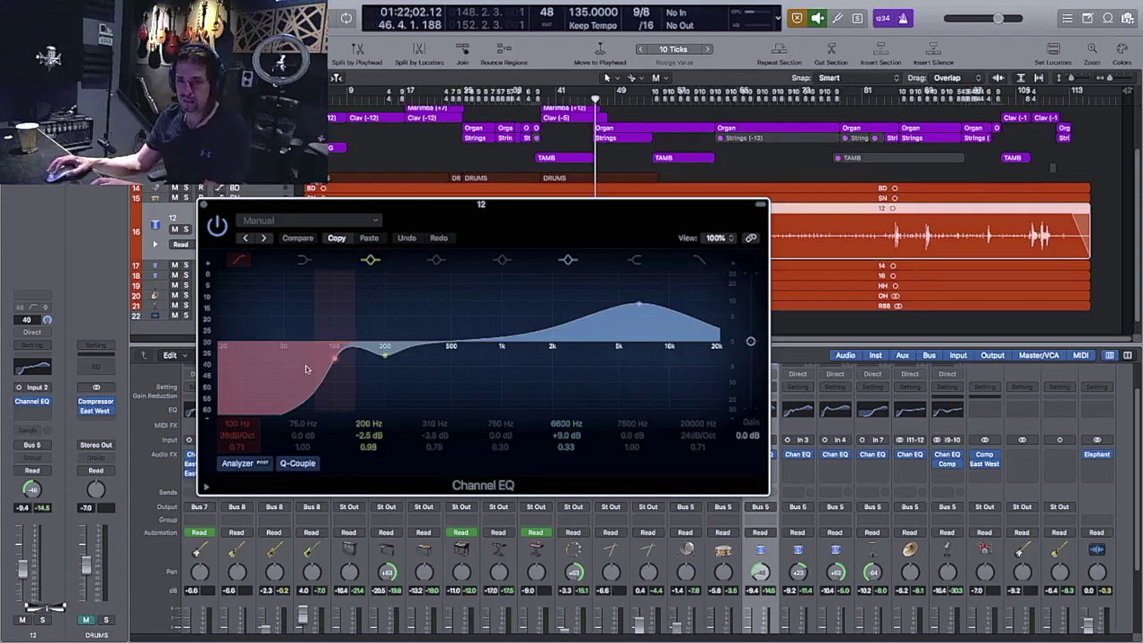
click(204, 206)
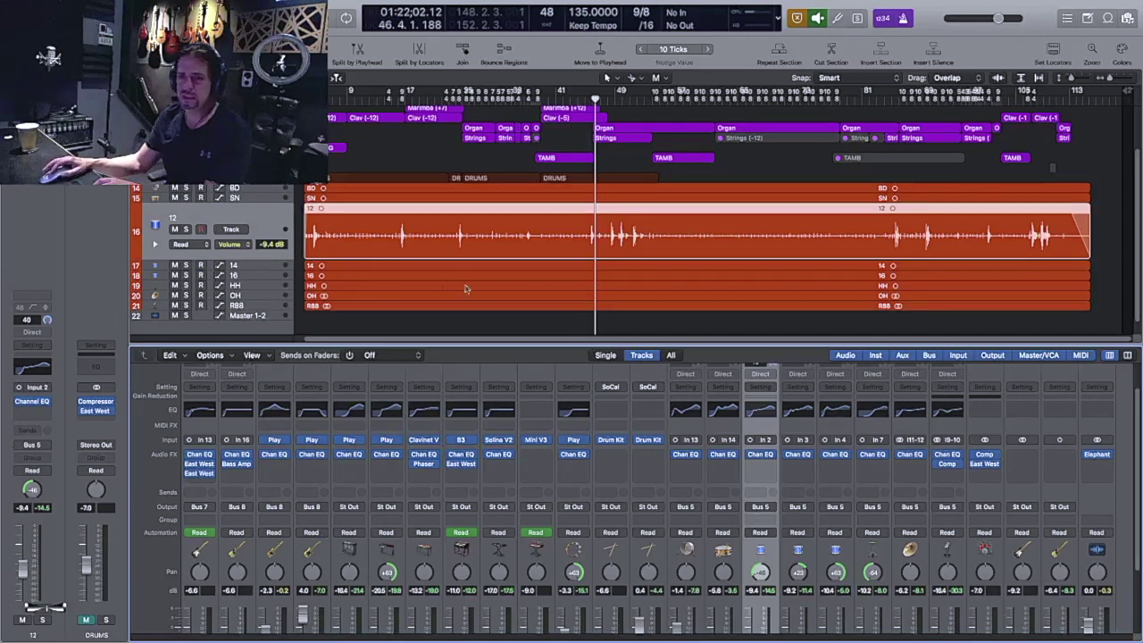
Step: Select the HH, 16, OH and R88 drum tracks in turn to review their recorded waveforms
click(258, 285)
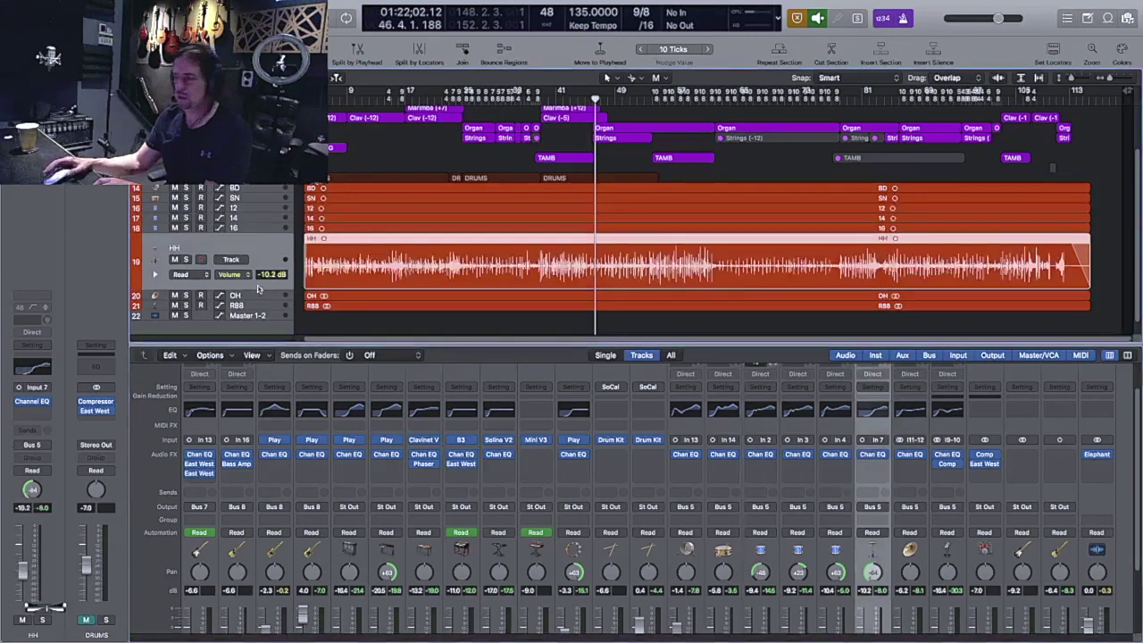
click(250, 230)
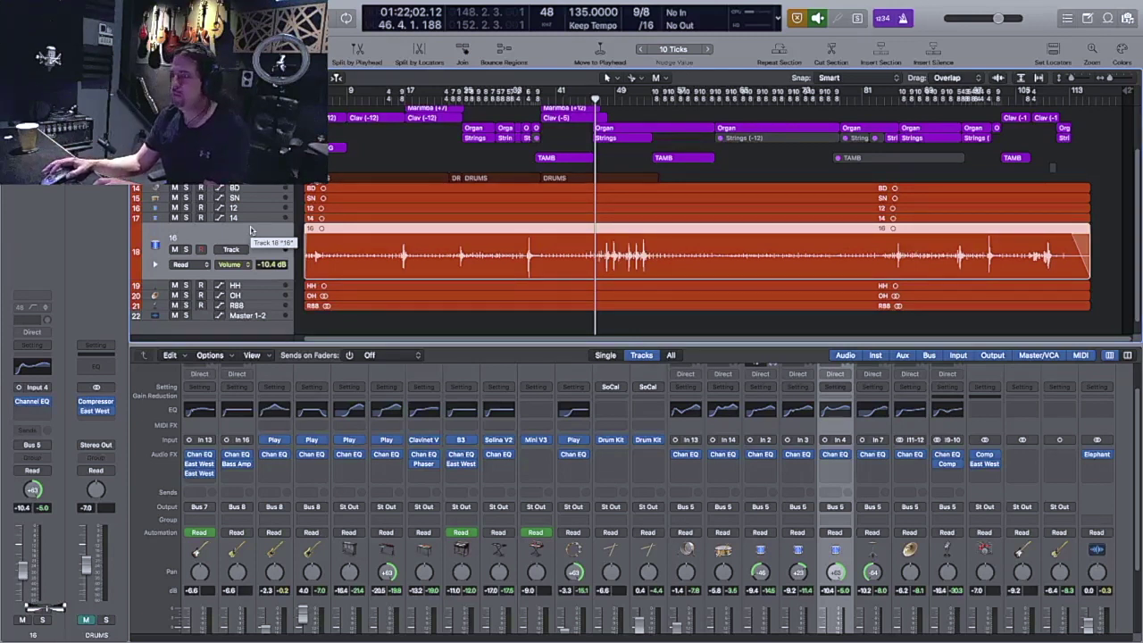
click(257, 286)
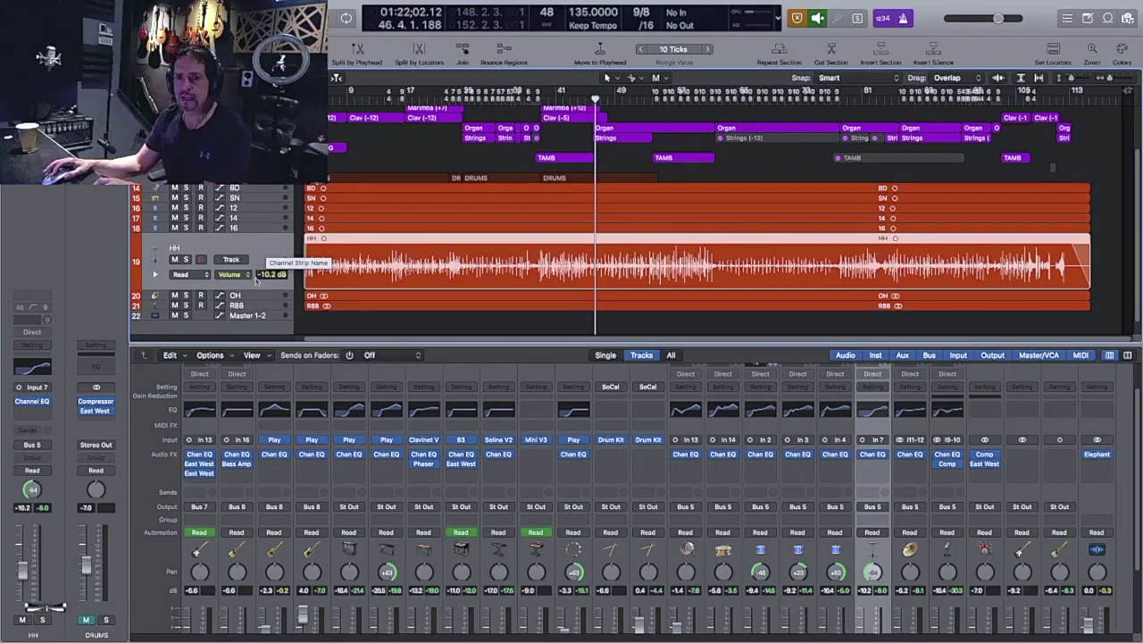
click(257, 295)
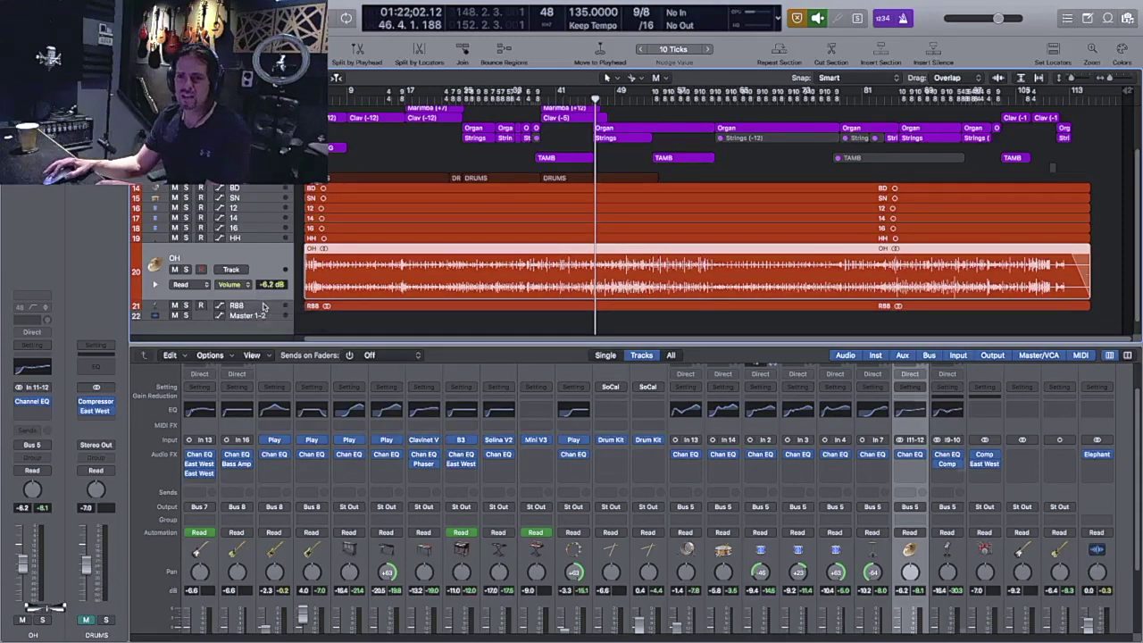
click(263, 307)
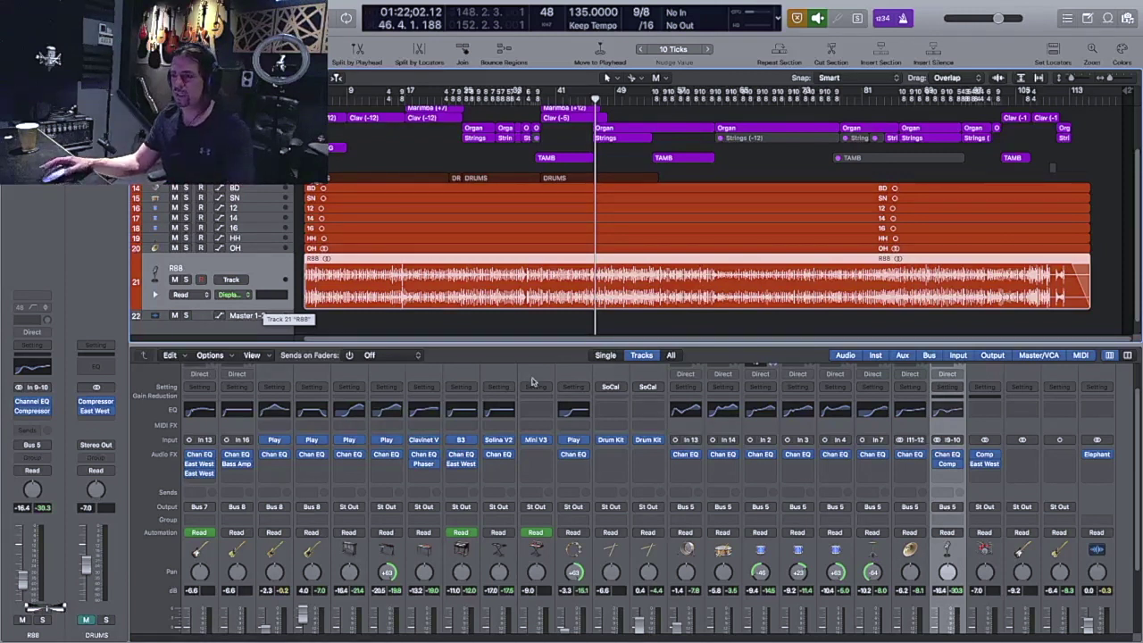
Step: Examine the Compressor settings on the R88 channel and close the plug-in
scroll(941, 461, down, 2)
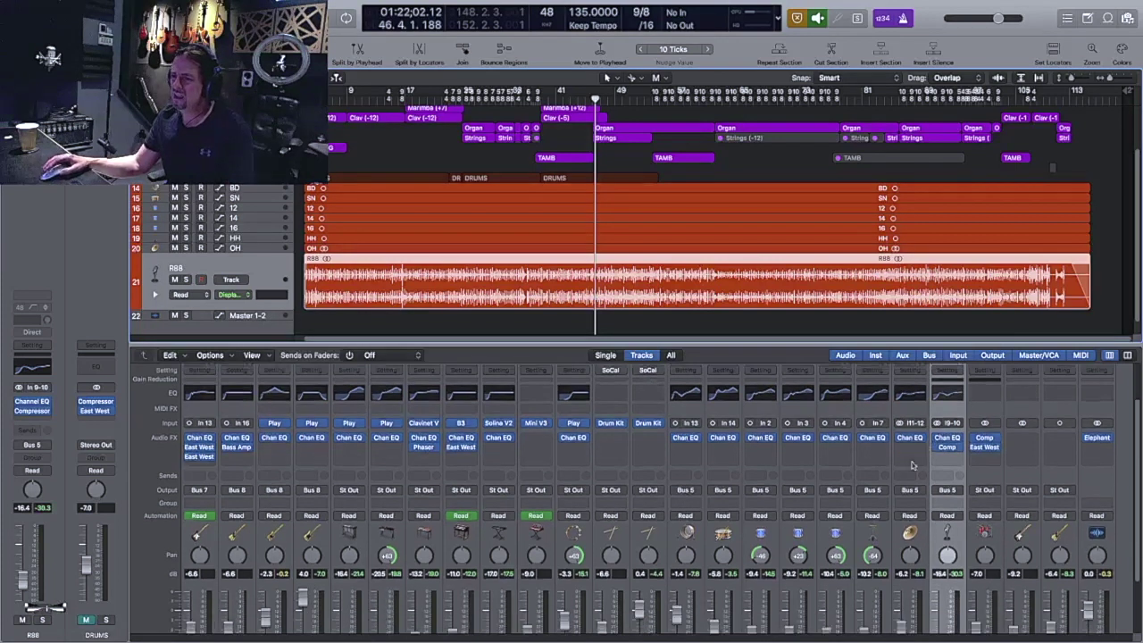
scroll(911, 458, down, 1)
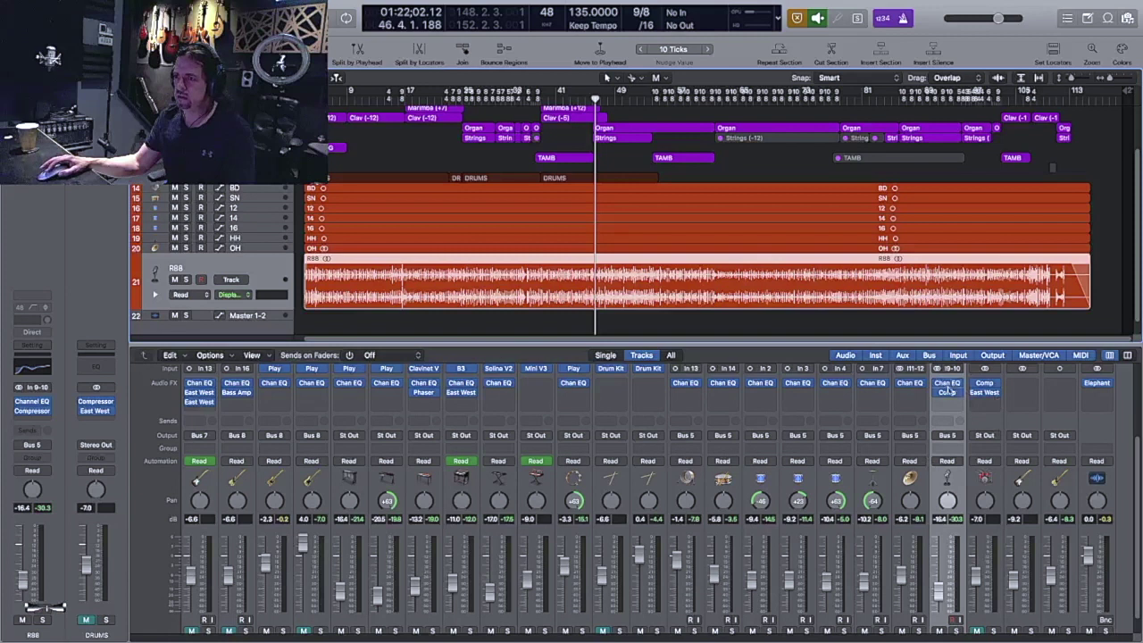
click(948, 392)
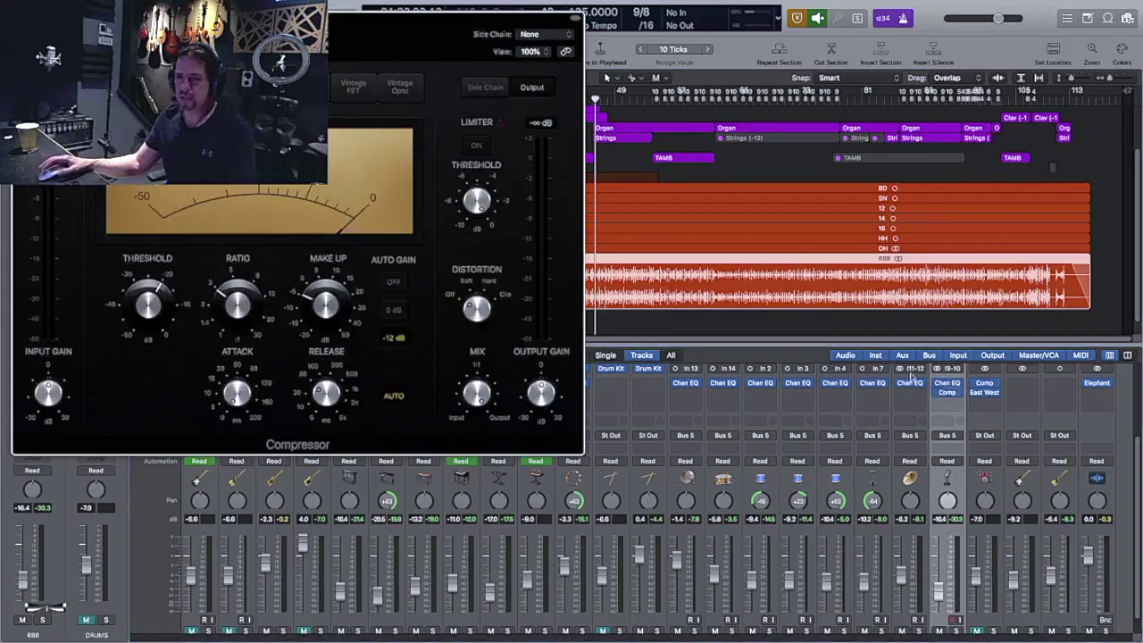
mouse_move(236, 391)
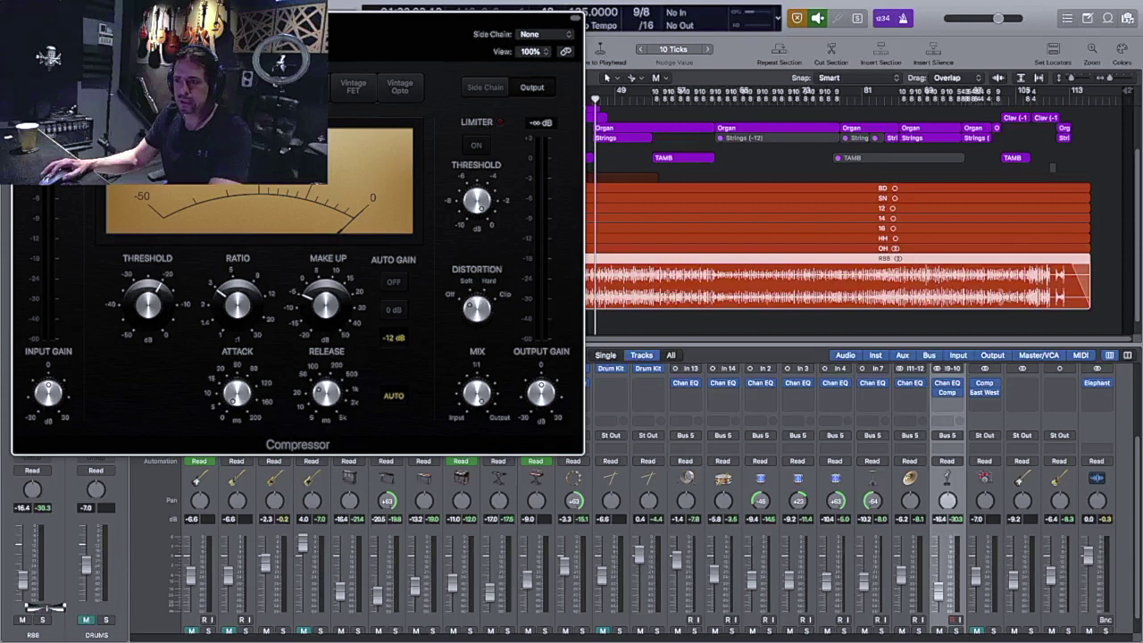
key(super+w)
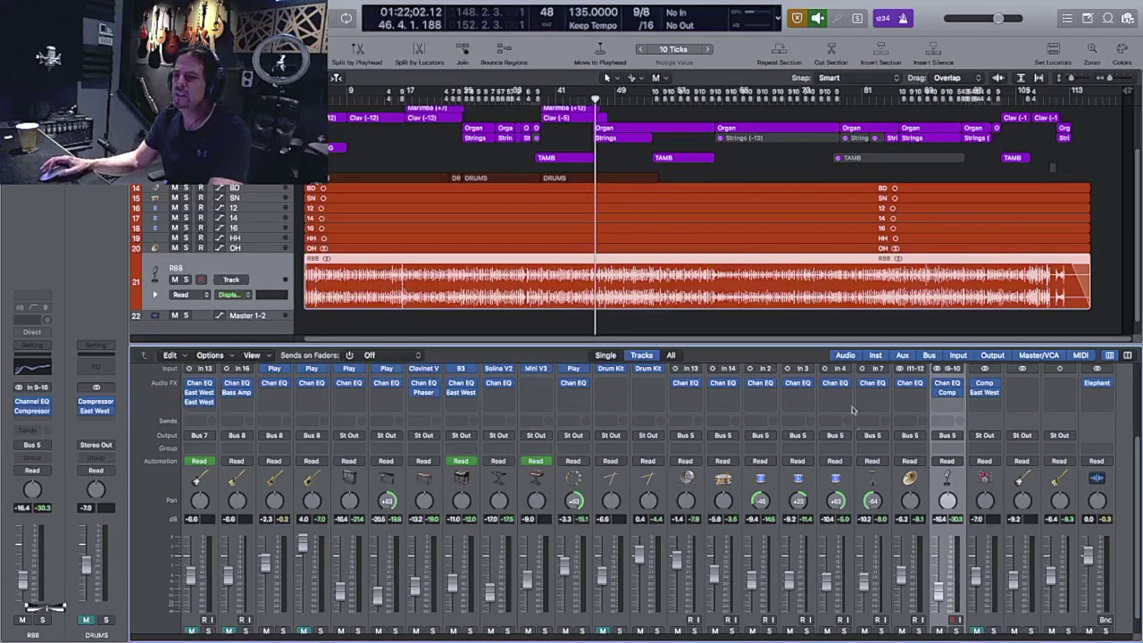
scroll(839, 460, down, 2)
scroll(839, 460, up, 3)
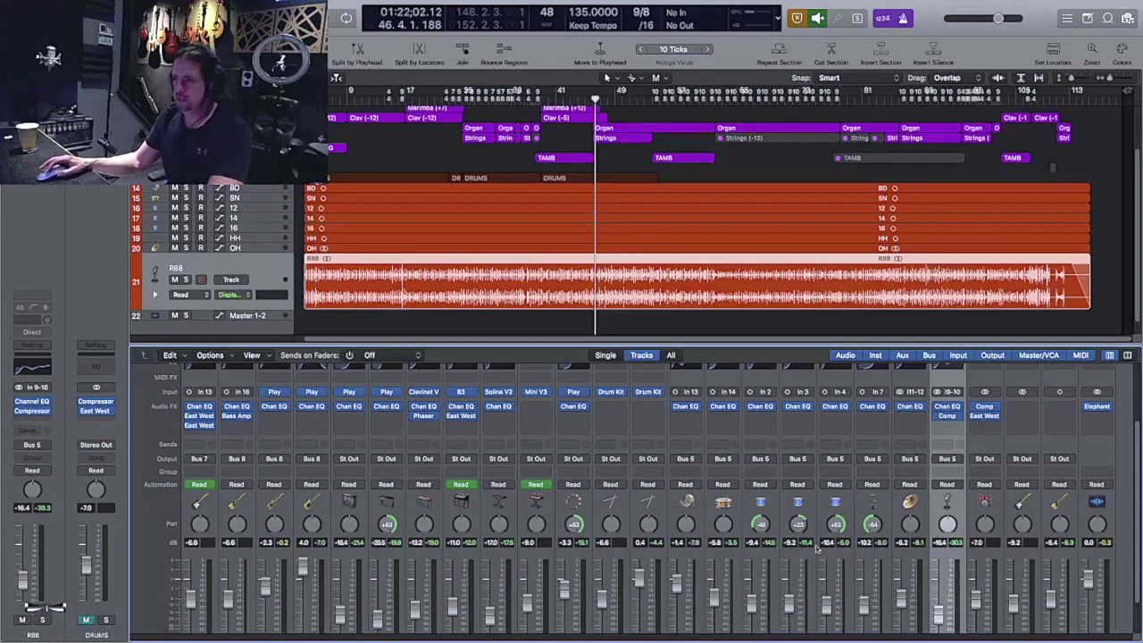
click(948, 416)
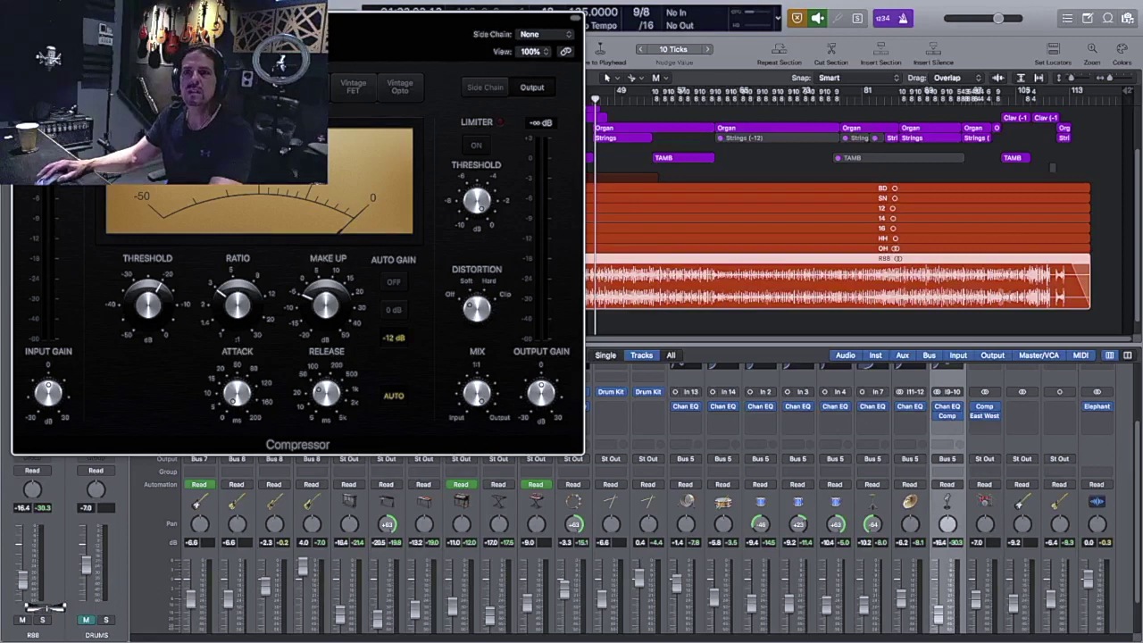
key(super+w)
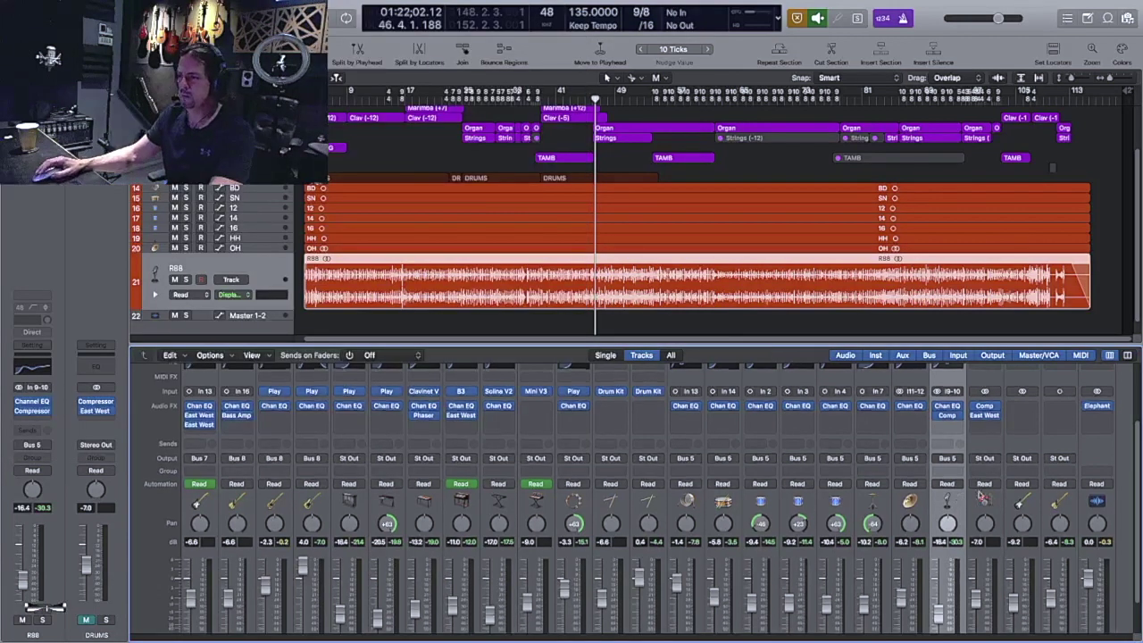
Step: Open the Compressor on the DRUMS bus, play the song from bar 49 to check it, and close the plug-in
scroll(782, 383, down, 2)
scroll(995, 389, up, 2)
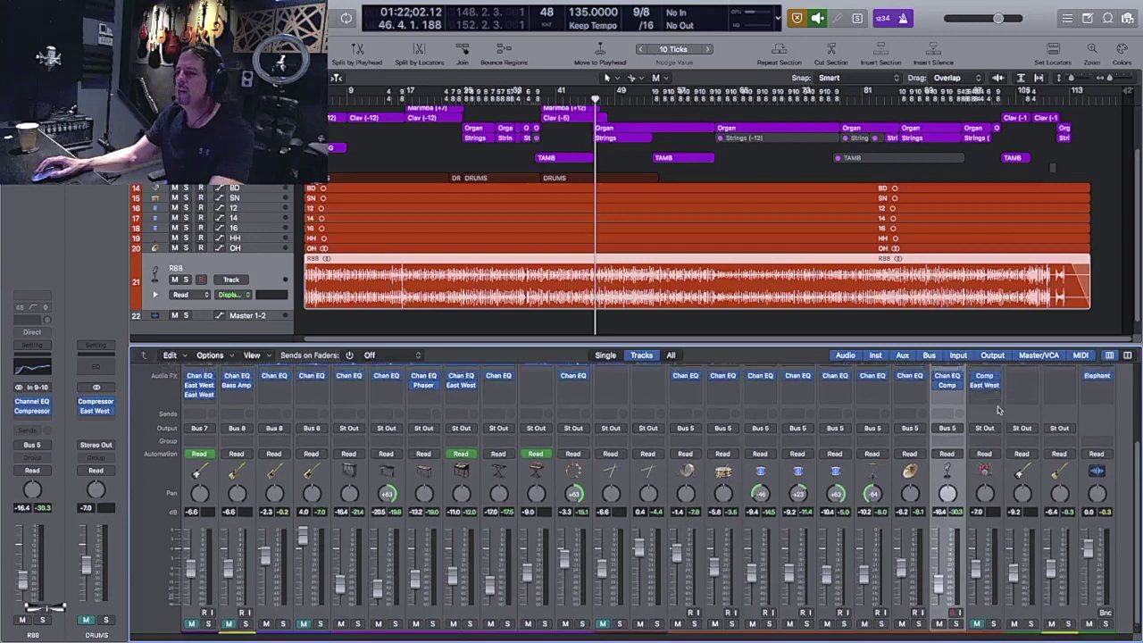
click(985, 400)
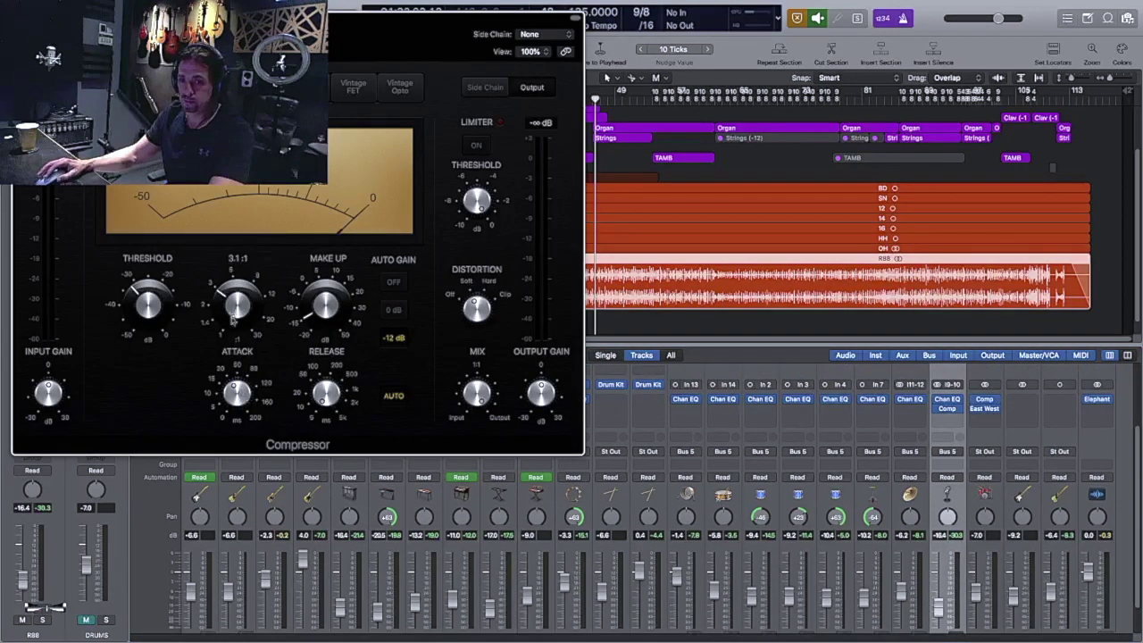
click(614, 98)
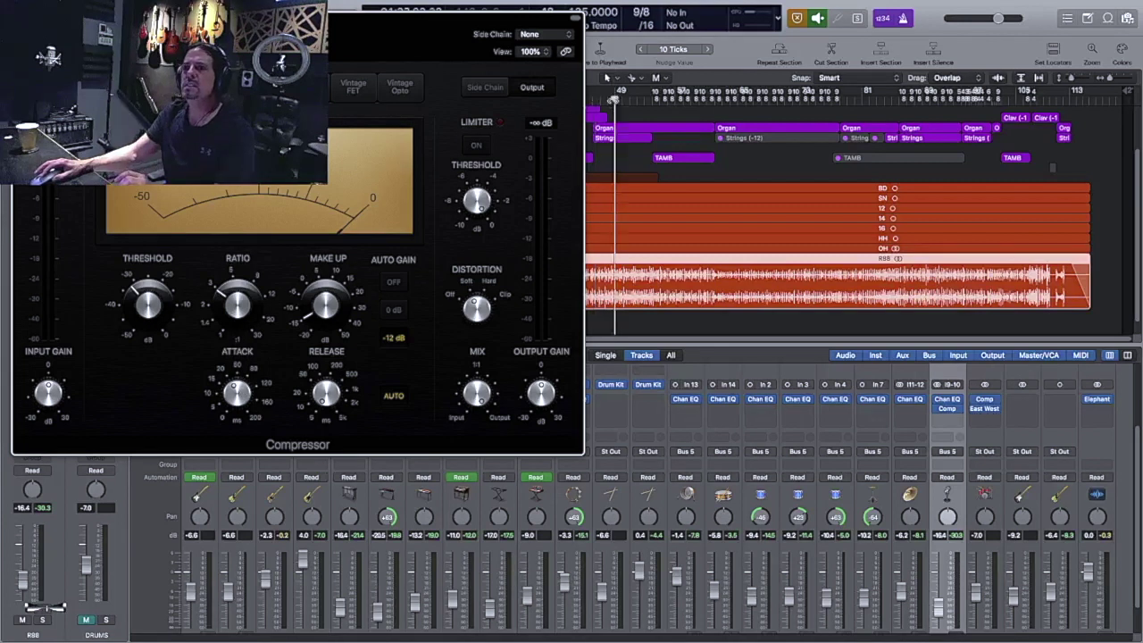
key(space)
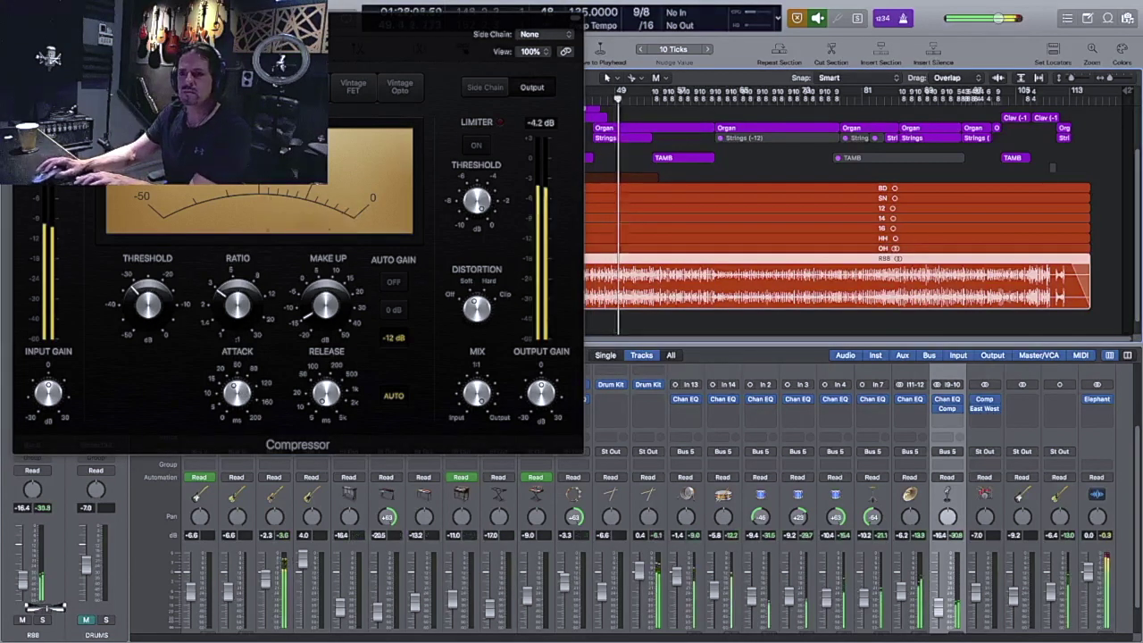
key(super+w)
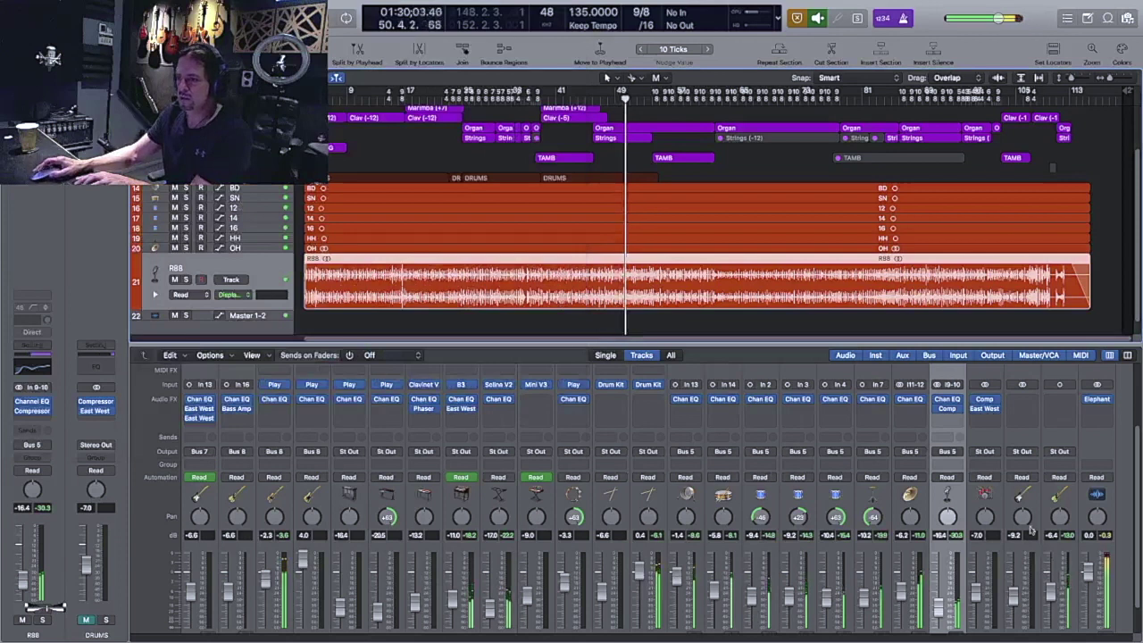
Step: Unmute and solo the DRUMS bus during playback to hear only the recorded drum kit
scroll(953, 612, down, 2)
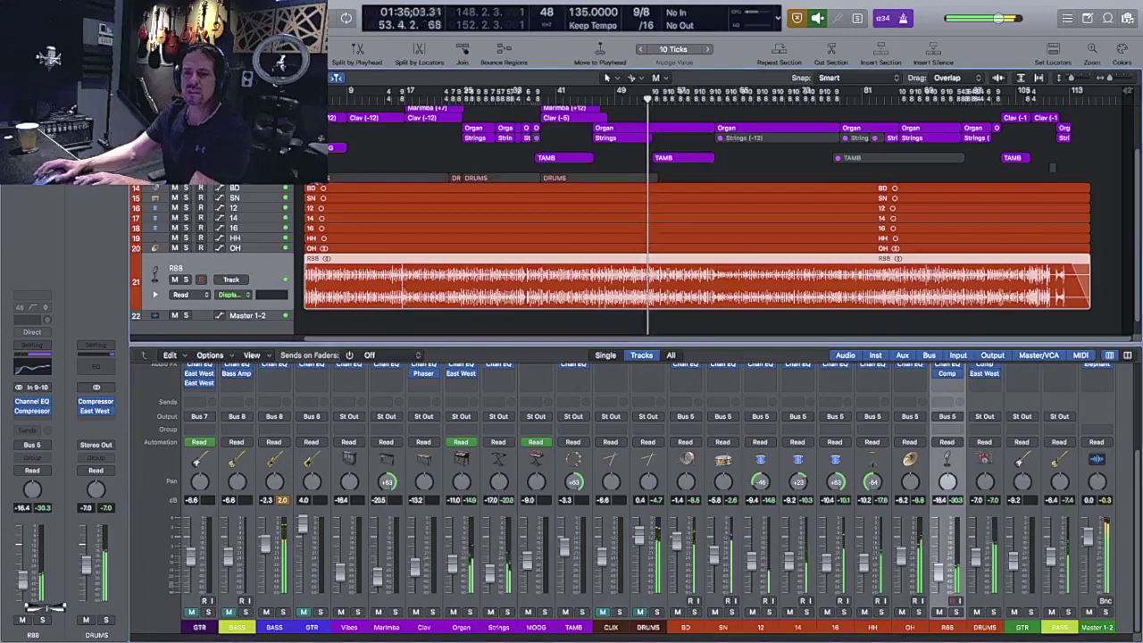
click(993, 612)
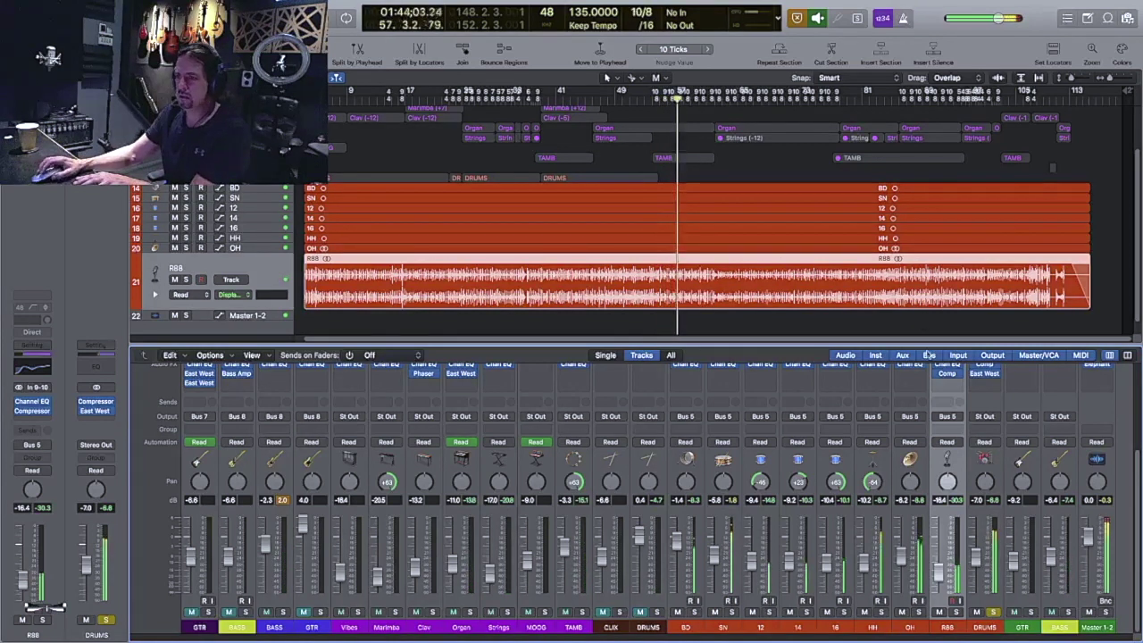
Step: Open the Compressor on the DRUMS bus during playback, examine its settings, and close the plug-in
scroll(949, 384, up, 3)
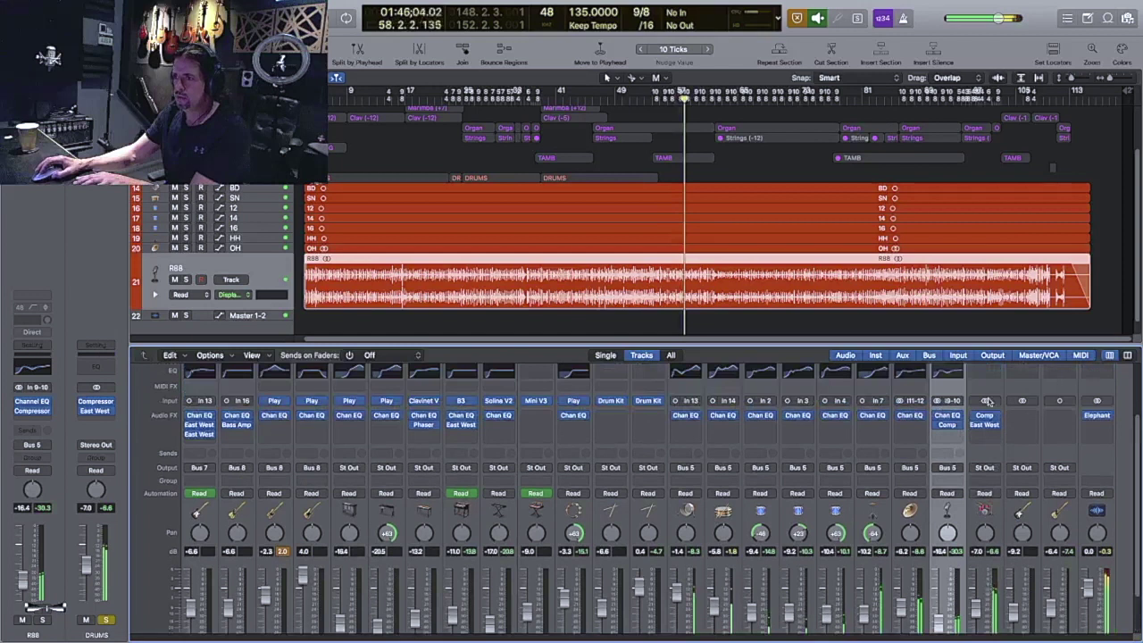
click(985, 416)
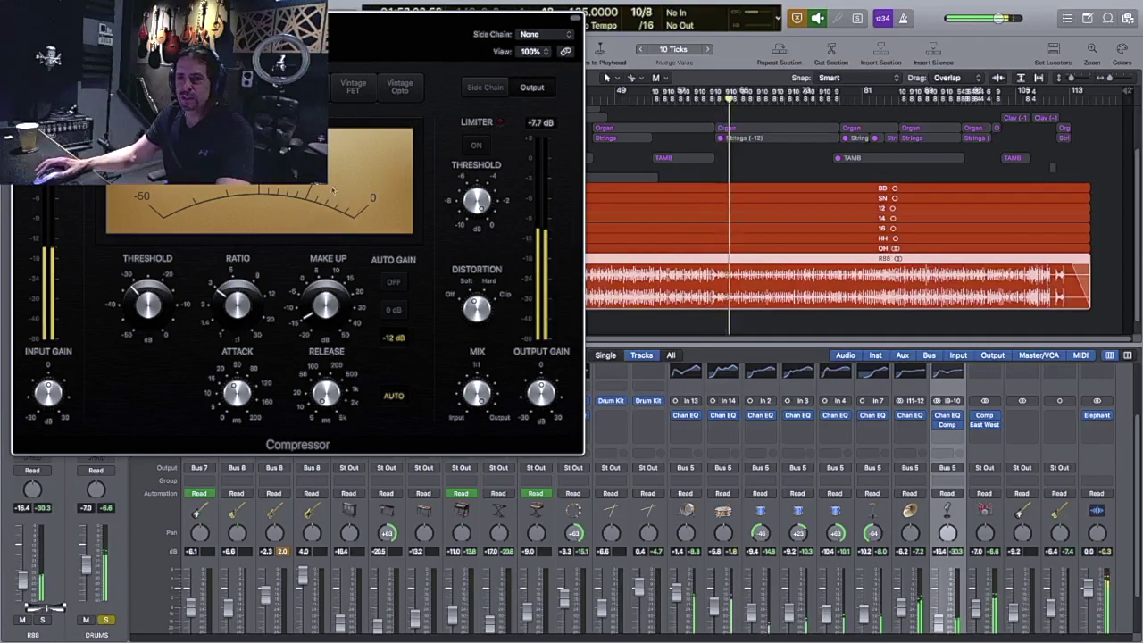
mouse_move(289, 274)
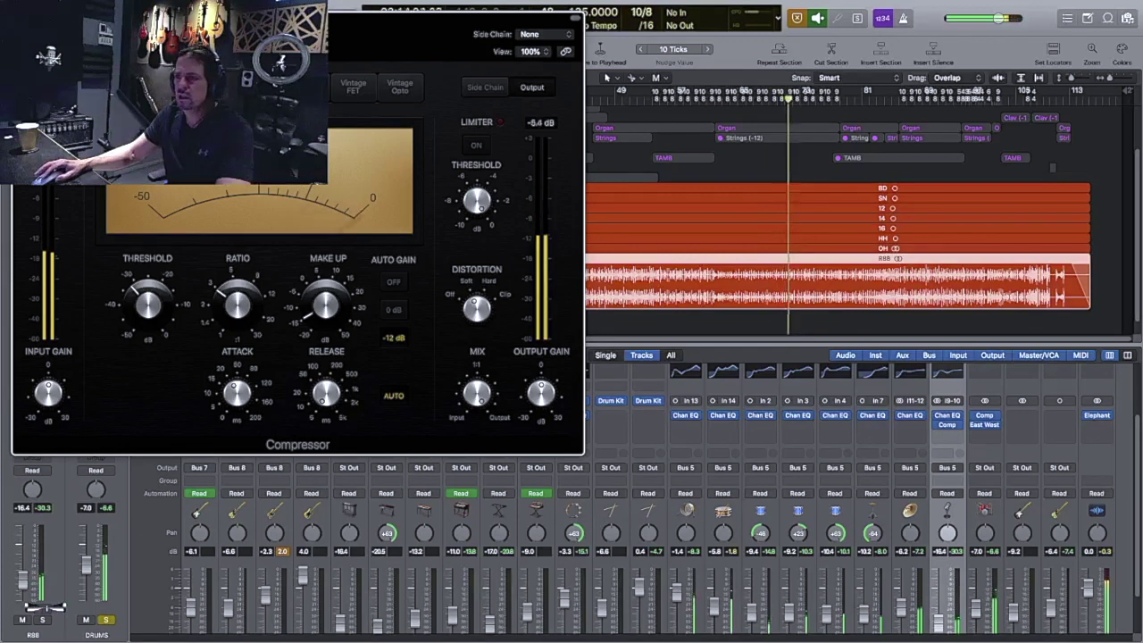
click(947, 424)
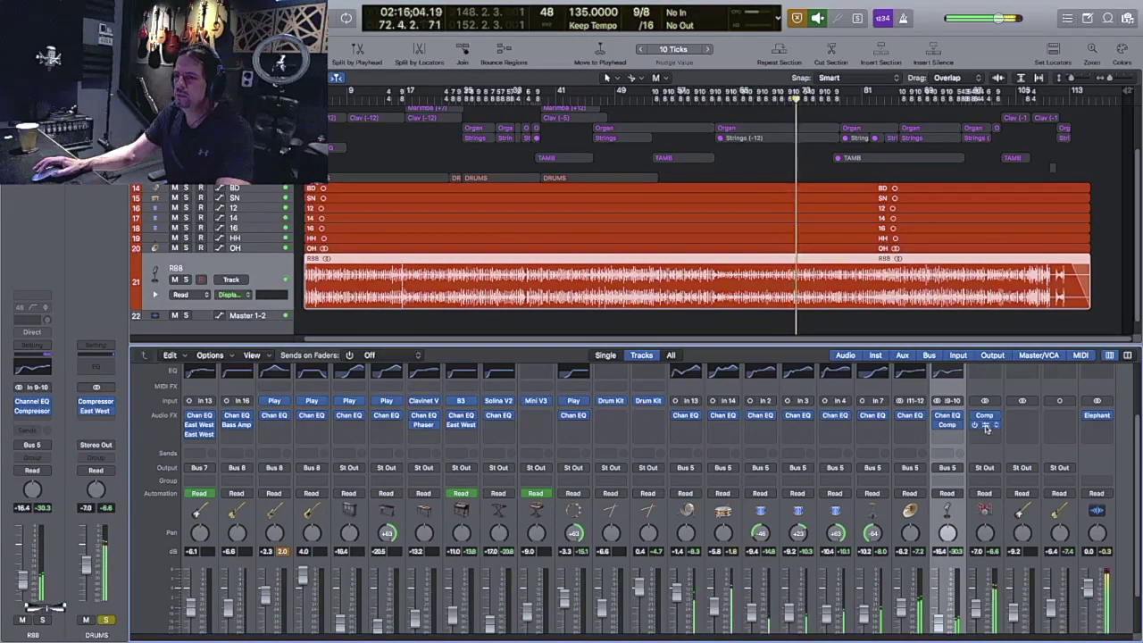
Step: Check the East West Spaces II reverb on the DRUMS bus, close it, stop playback, and return to the song start
click(986, 425)
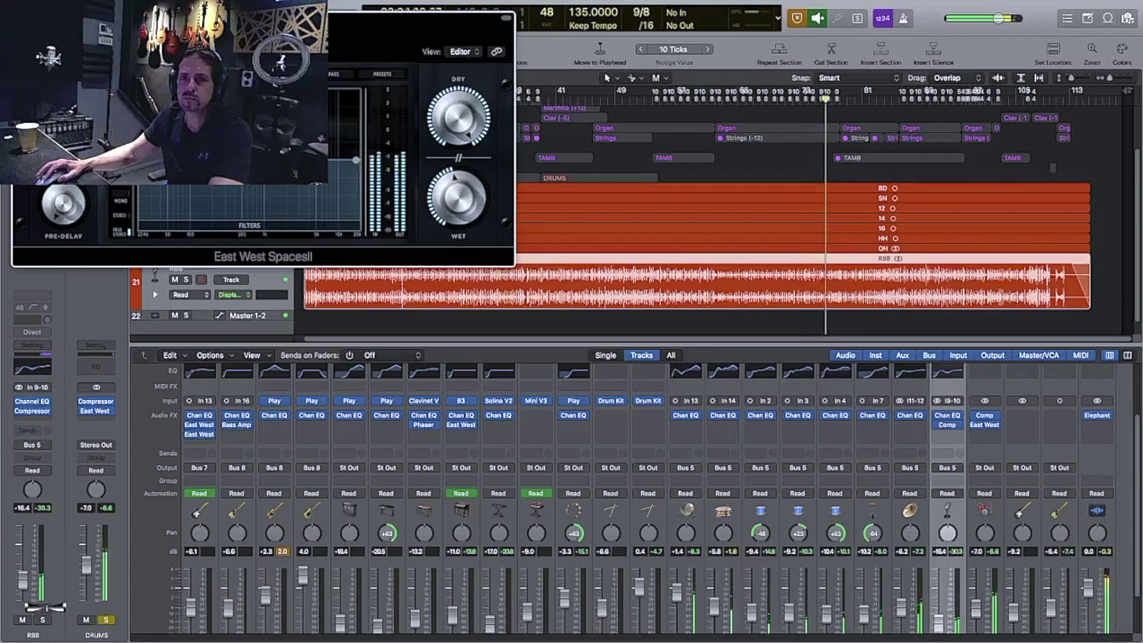
key(super+w)
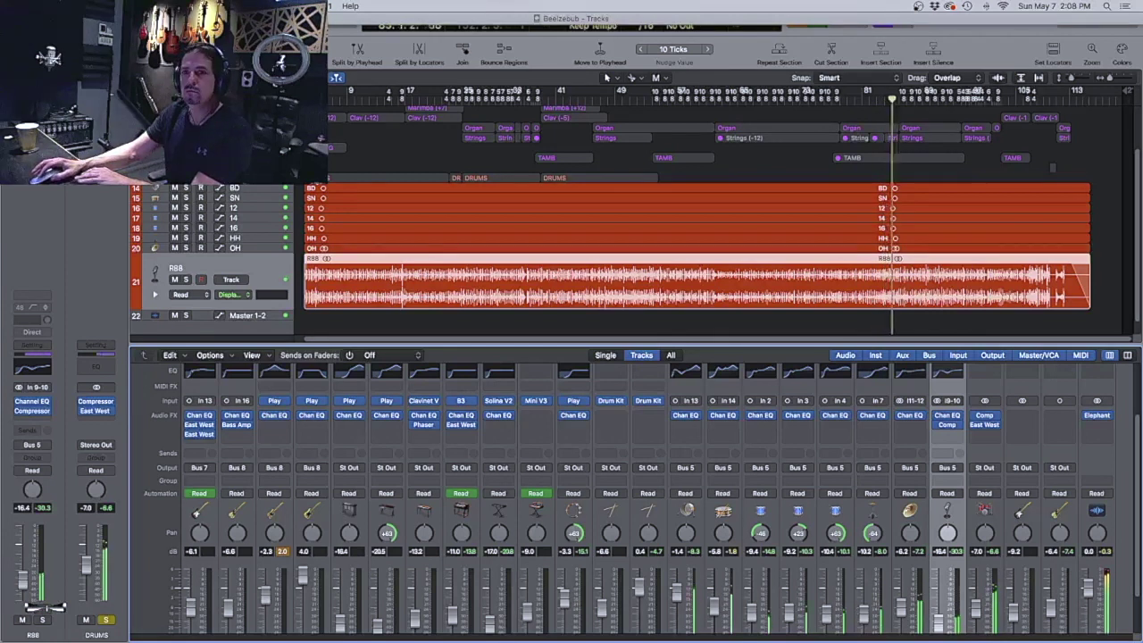
key(space)
key(Return)
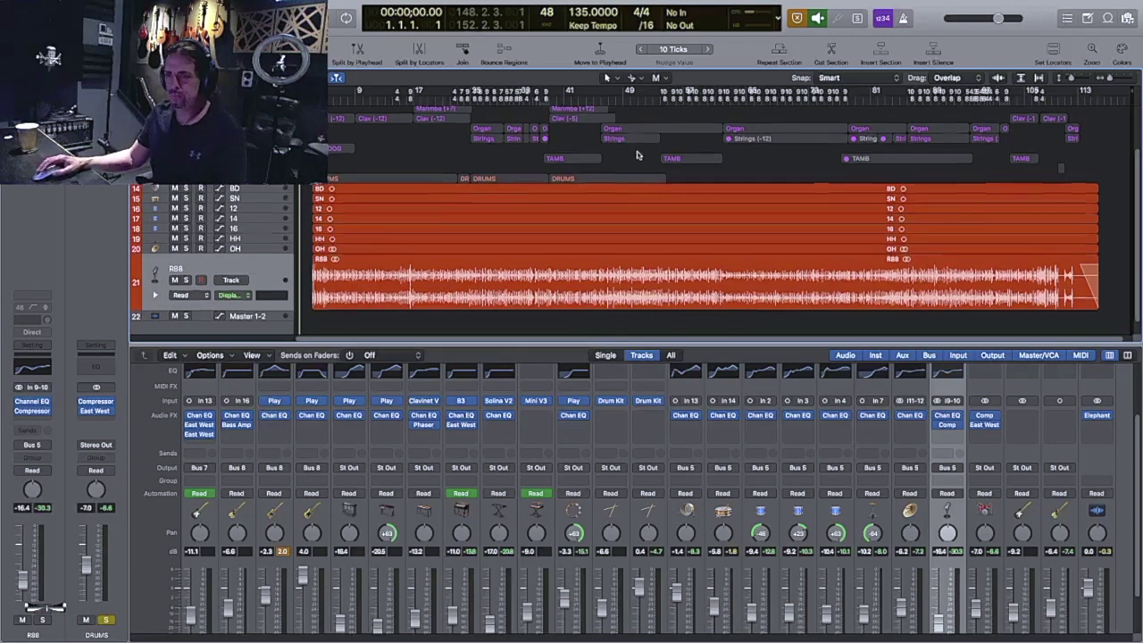
Step: Turn off solo on the DRUMS bus so the whole arrangement plays again
scroll(633, 178, up, 2)
scroll(438, 204, up, 1)
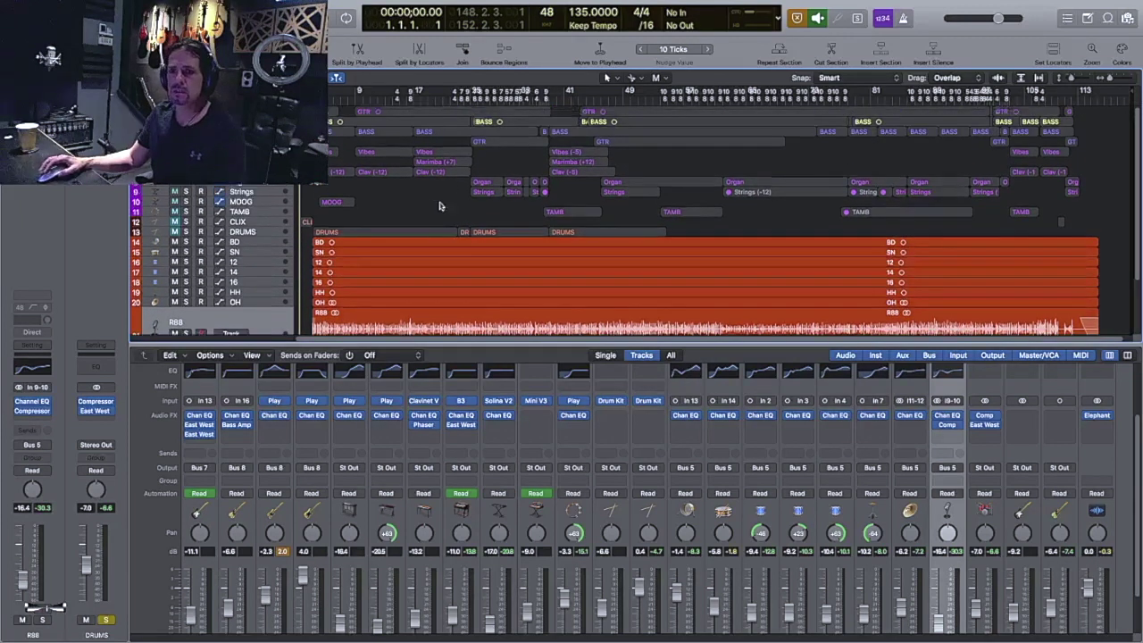
scroll(982, 553, down, 2)
scroll(971, 561, down, 1)
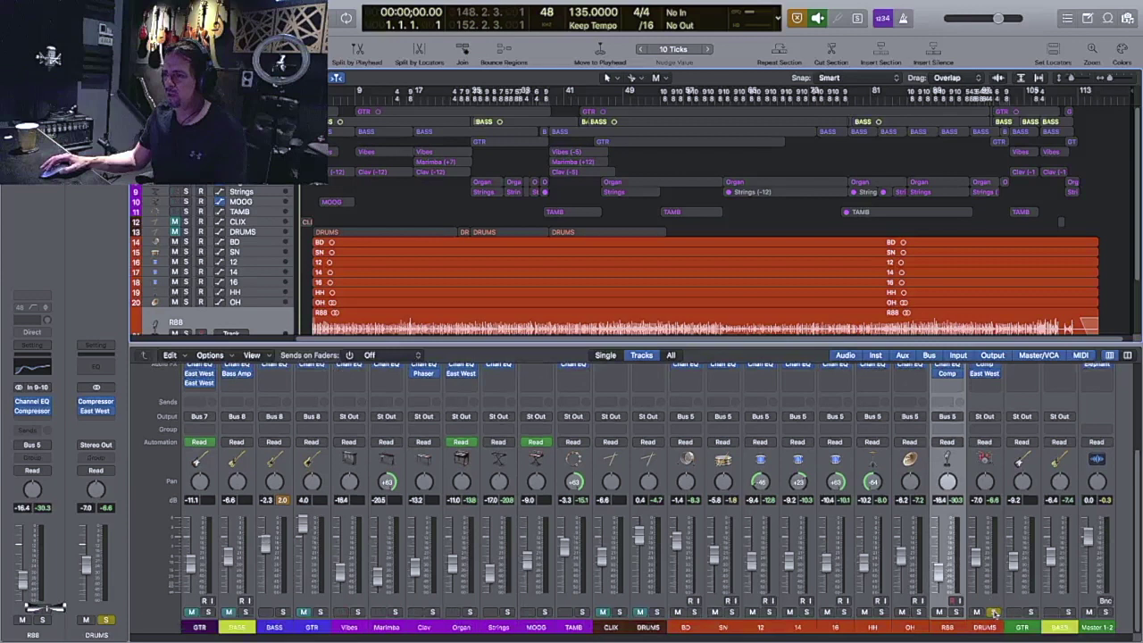
click(993, 612)
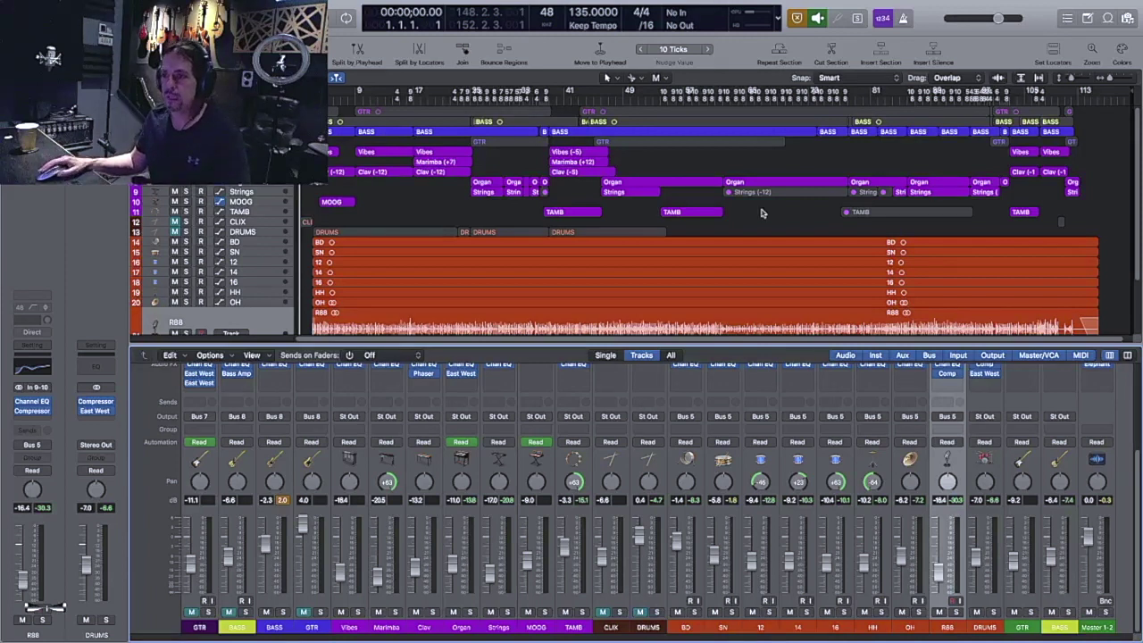
Step: Unmute the recorded BASS audio track and mute the virtual BASS instrument track
scroll(761, 212, down, 3)
scroll(765, 212, up, 1)
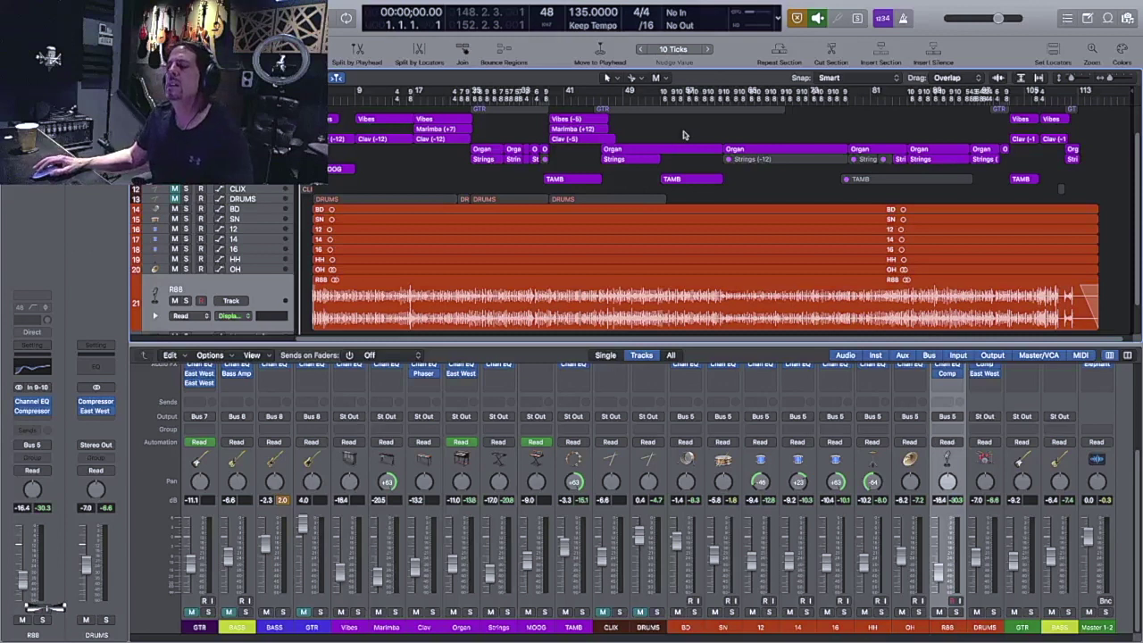
scroll(697, 147, up, 3)
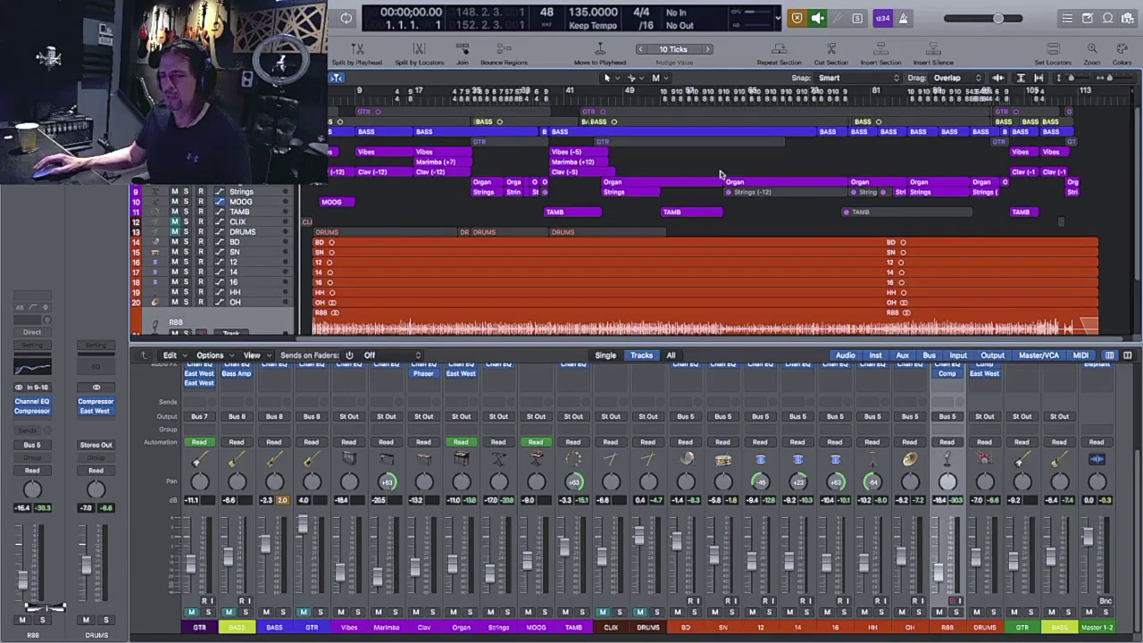
scroll(721, 174, down, 3)
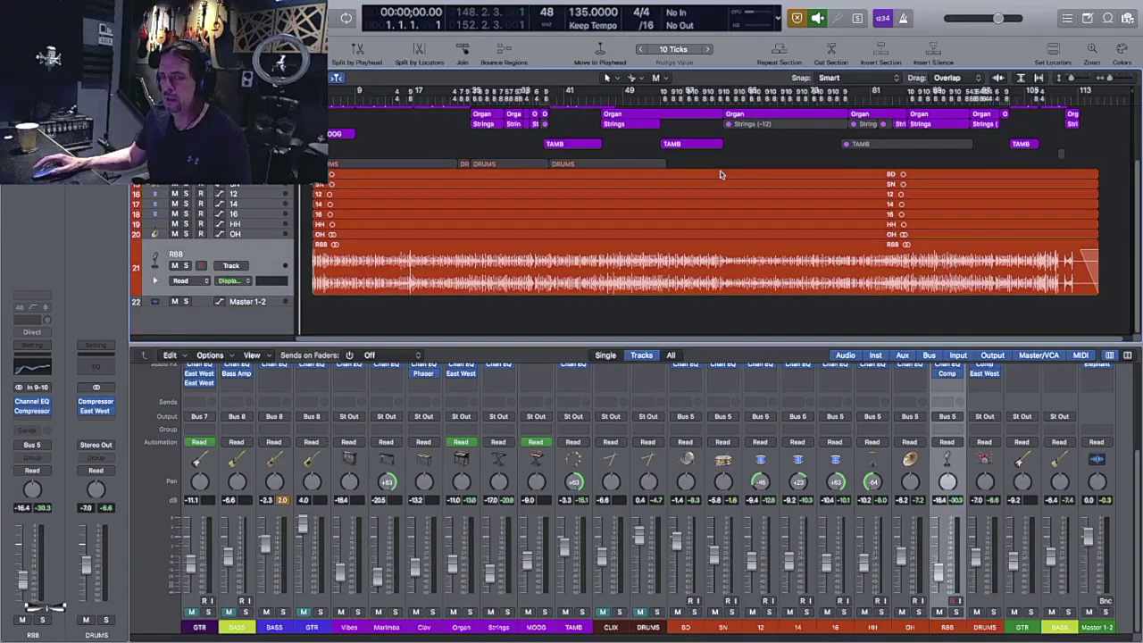
scroll(721, 174, down, 2)
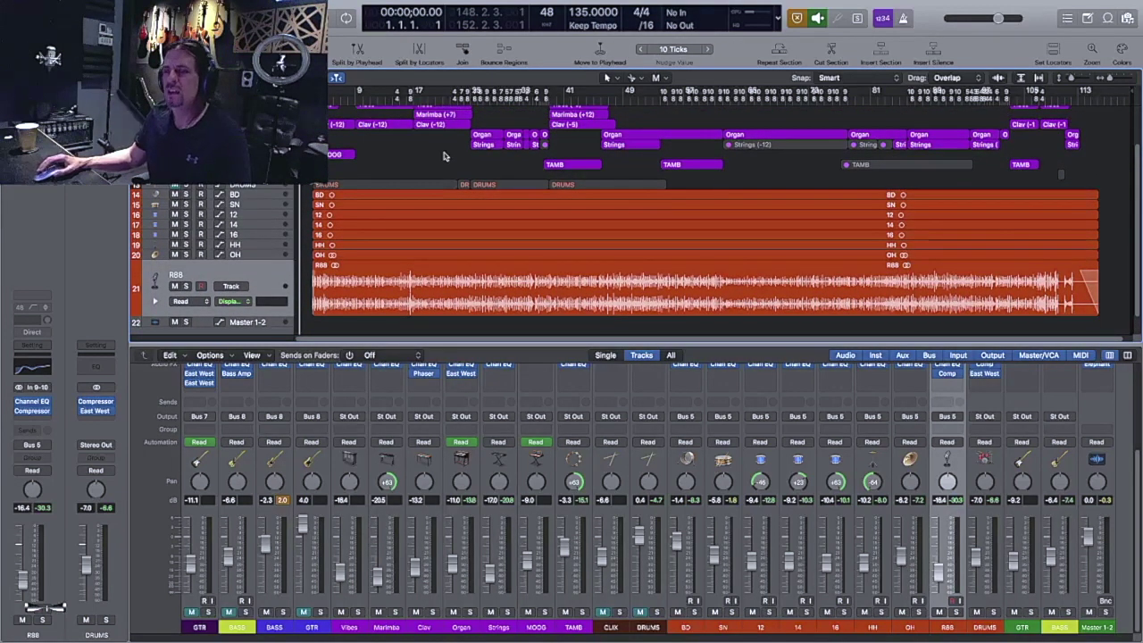
scroll(397, 163, up, 2)
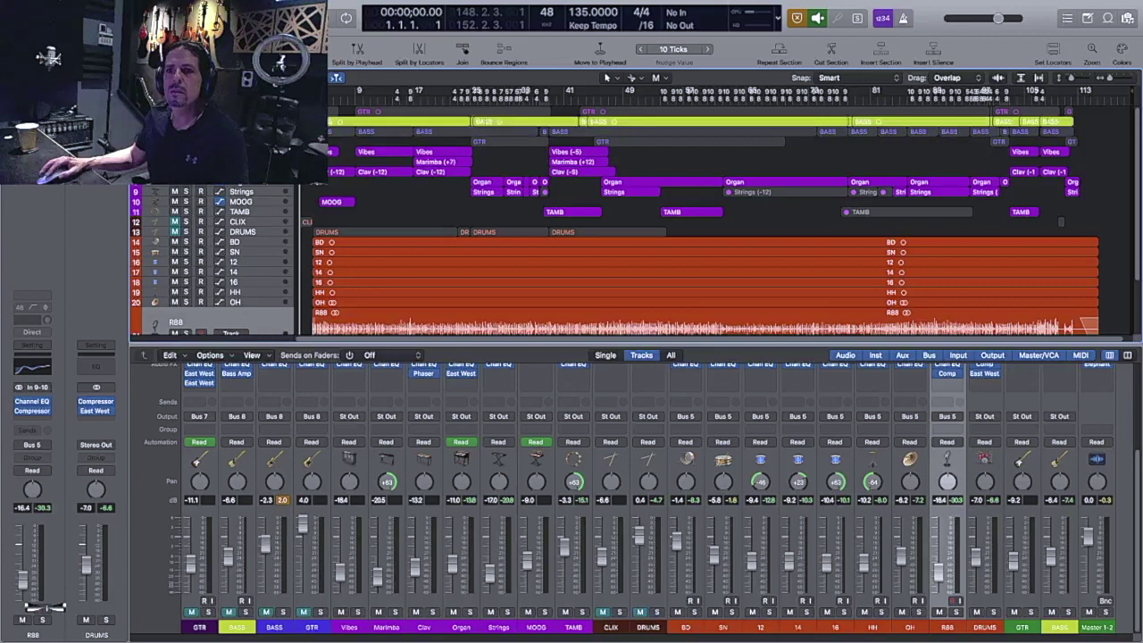
click(228, 612)
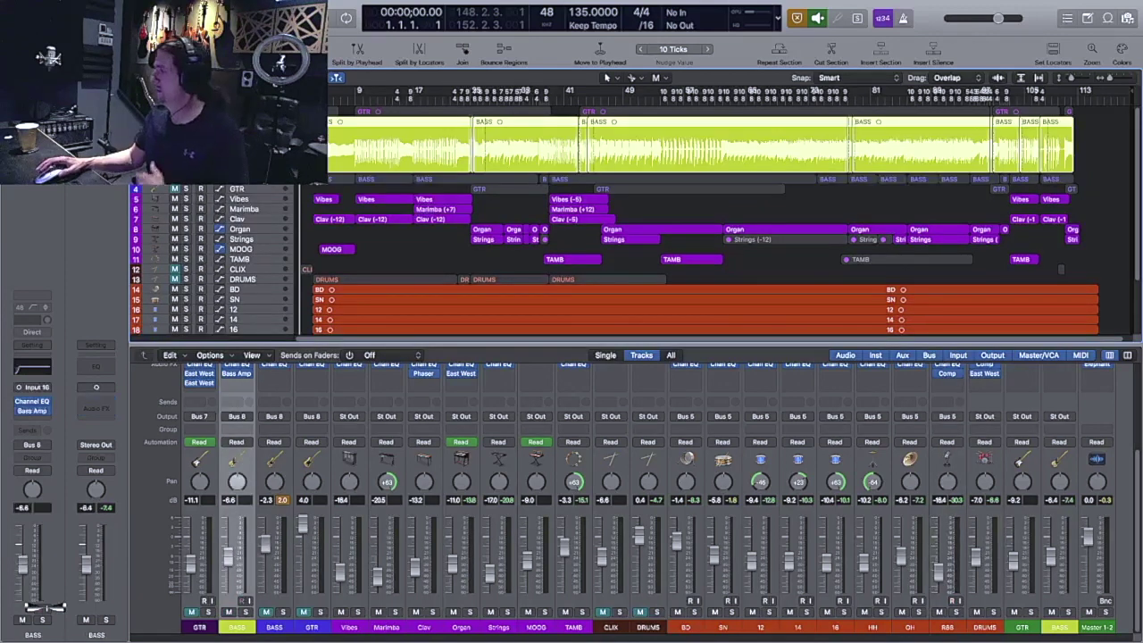
Step: Play the song from shortly before bar 9, solo the BASS bus to hear the recorded bass, and unsolo it
double_click(342, 98)
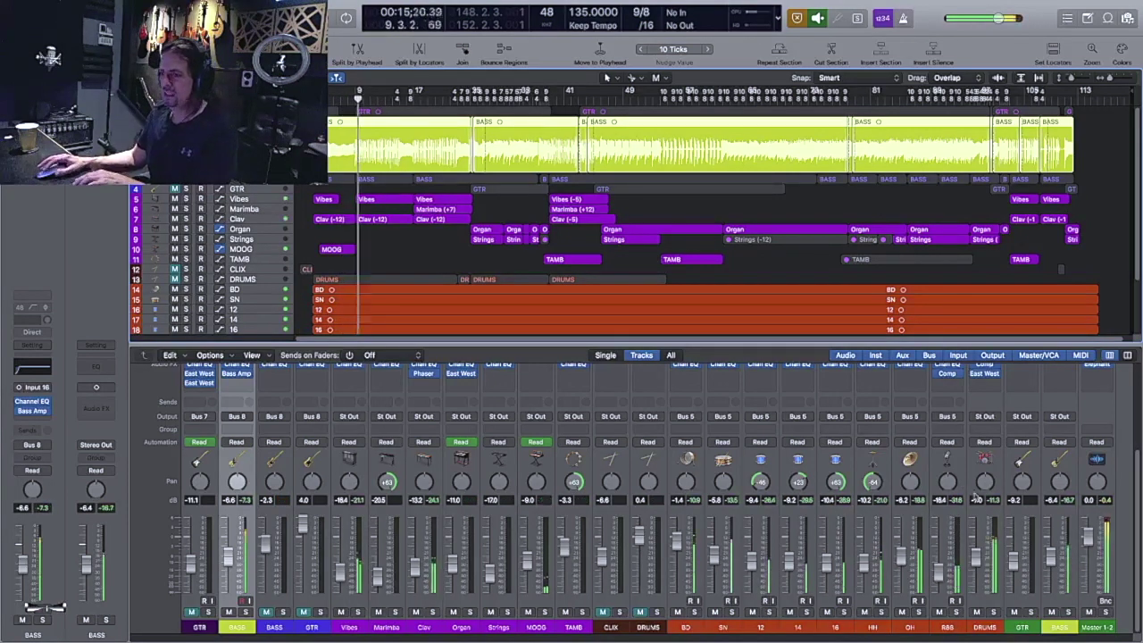
click(1069, 612)
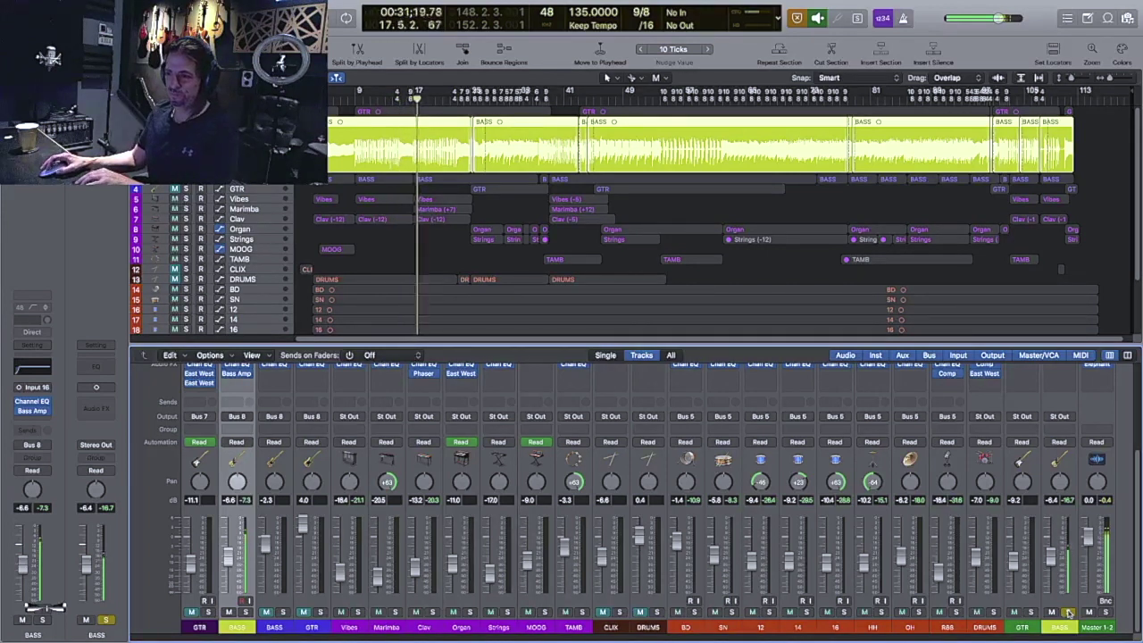
click(1069, 612)
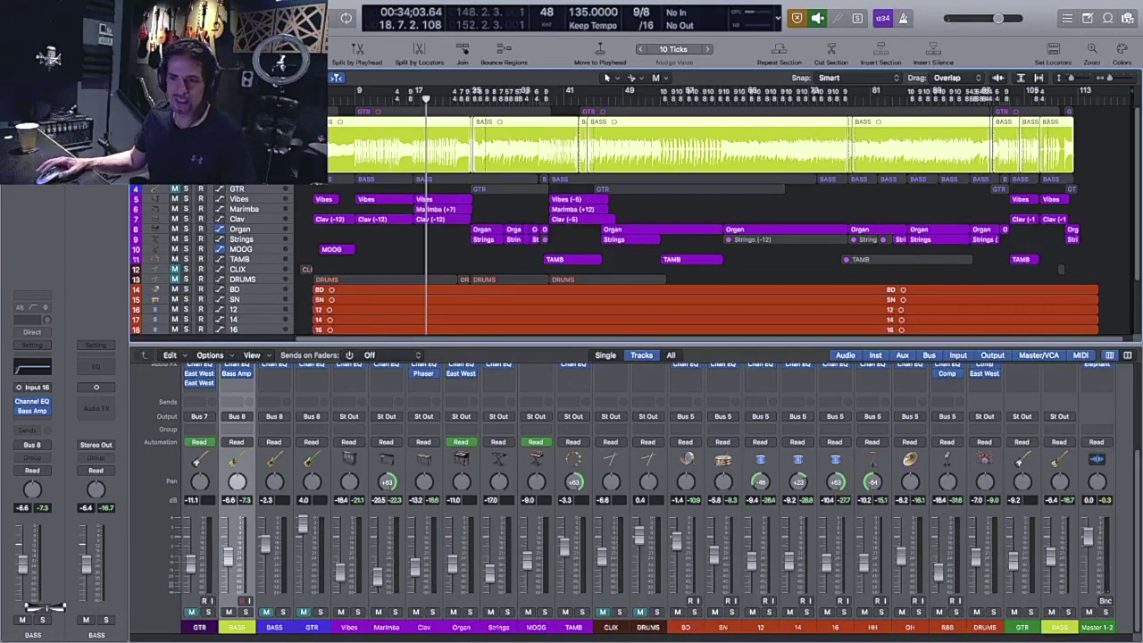
Step: Open the Channel EQ on the recorded BASS channel, examine its low-cut filter, and close the plug-in
scroll(239, 407, up, 2)
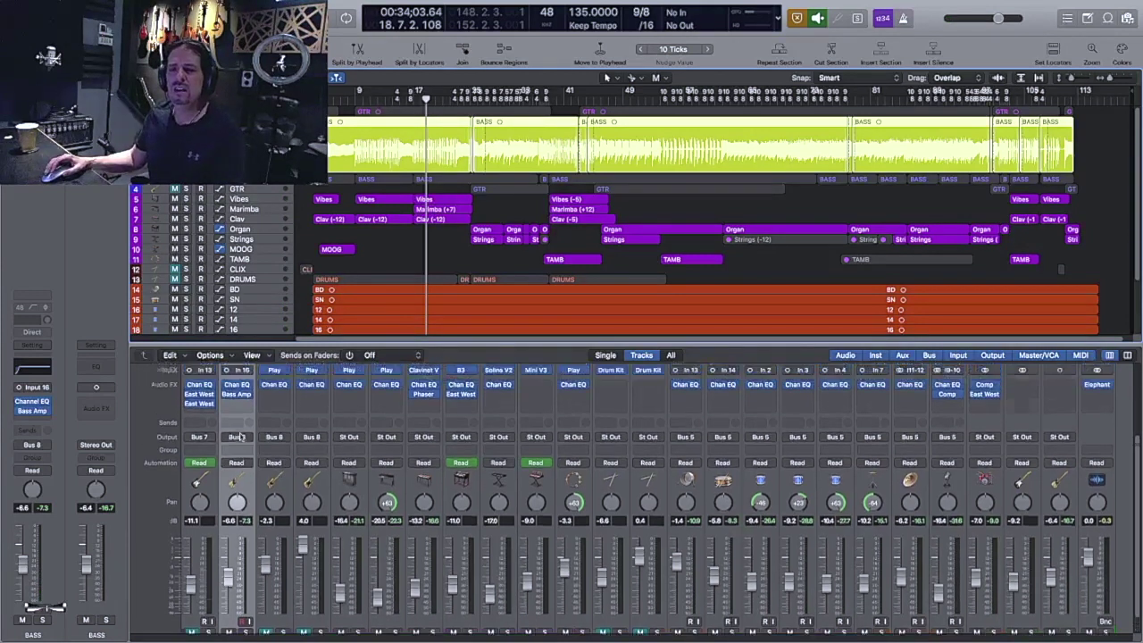
scroll(241, 410, up, 3)
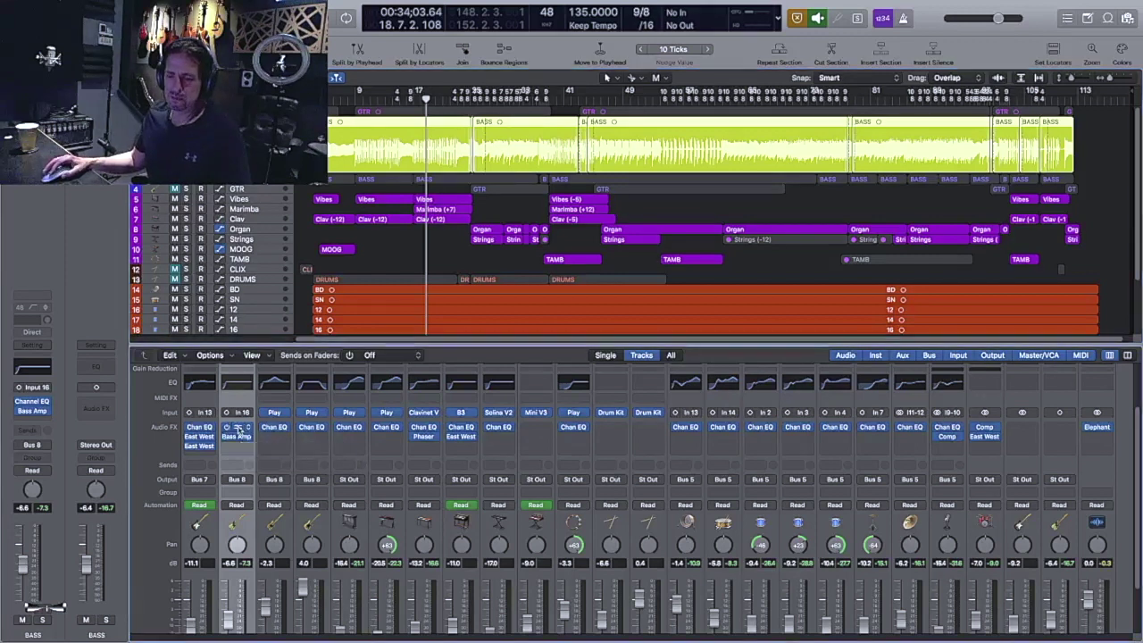
click(238, 428)
drag(326, 20, 435, 226)
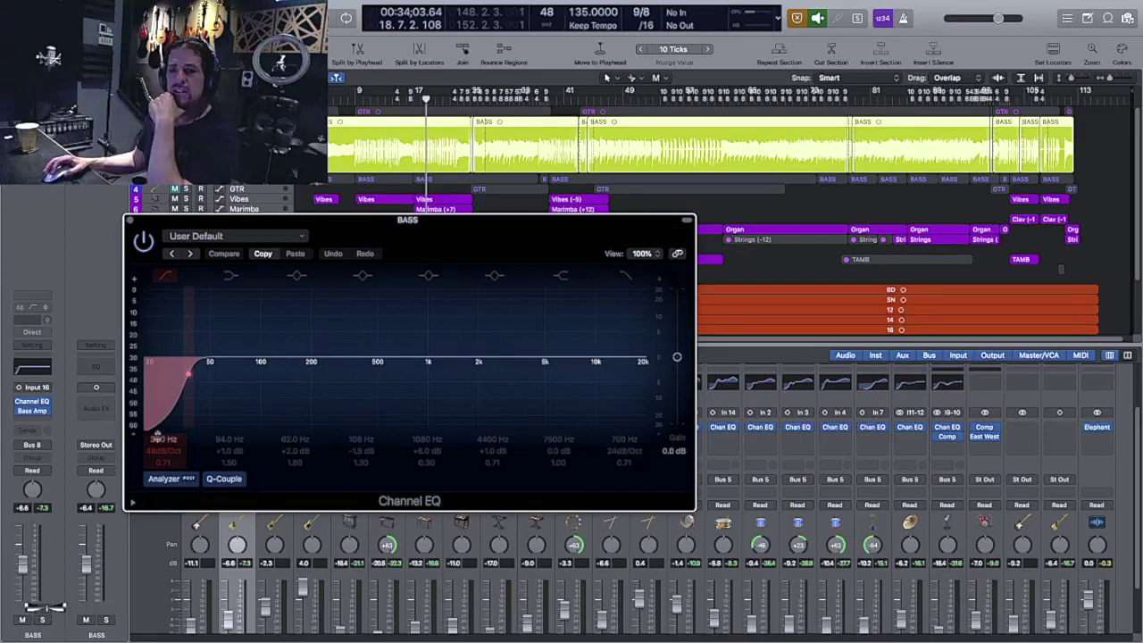
mouse_move(163, 440)
mouse_down()
mouse_move(163, 453)
mouse_move(163, 439)
mouse_up()
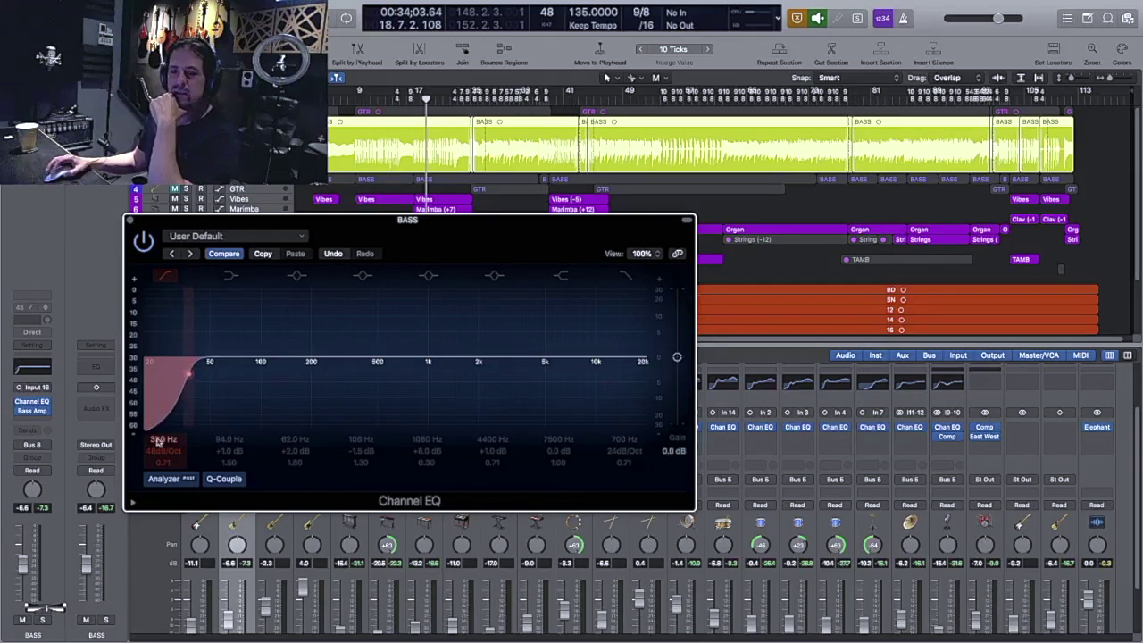
click(130, 220)
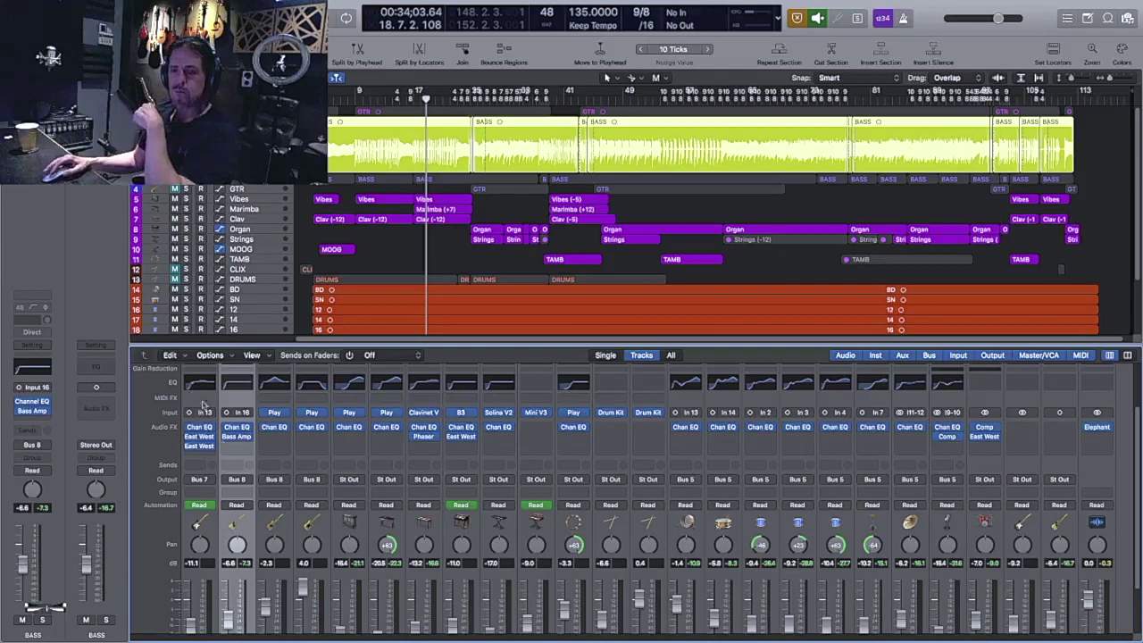
Step: Examine the amp, cabinet and direct-box blend settings in Bass Amp Designer on the recorded BASS channel, and close it
scroll(234, 473, down, 2)
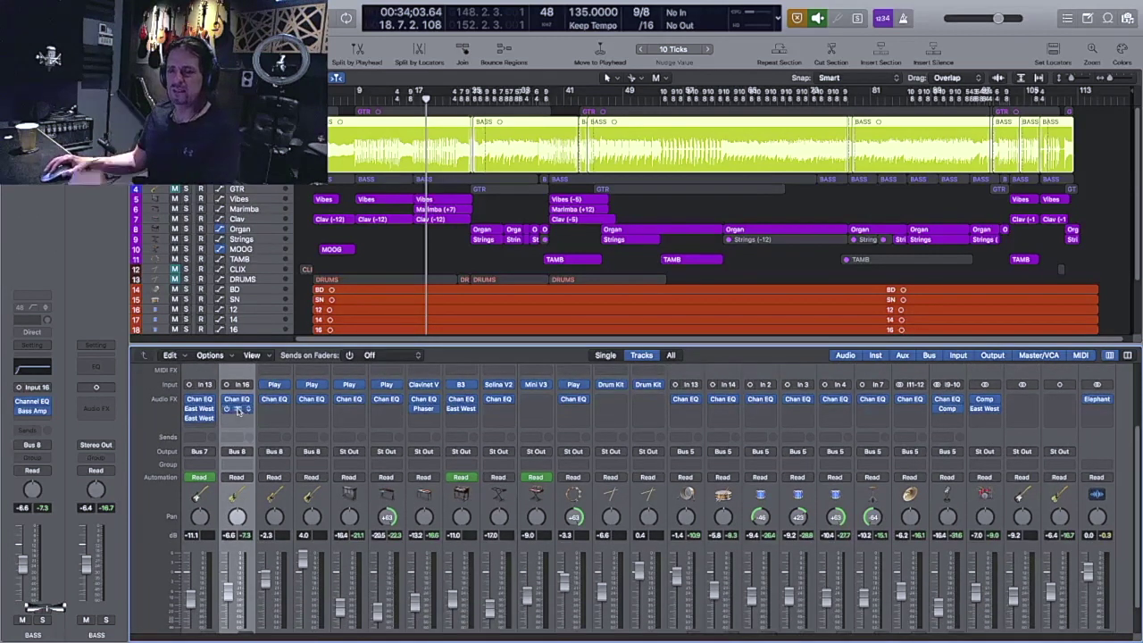
click(238, 410)
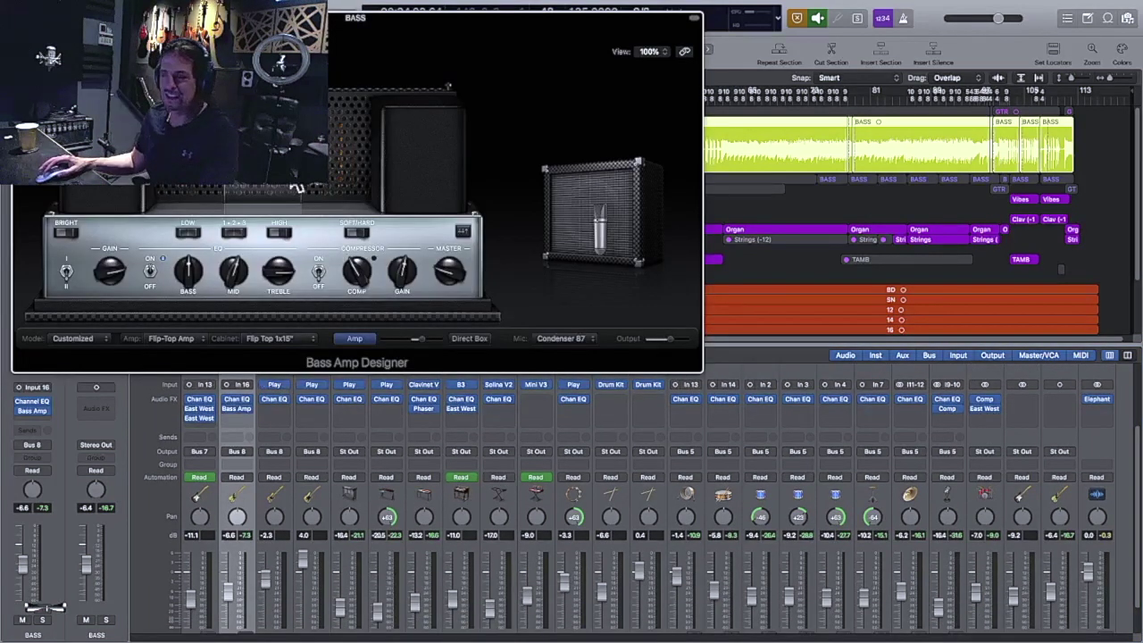
drag(316, 22, 396, 210)
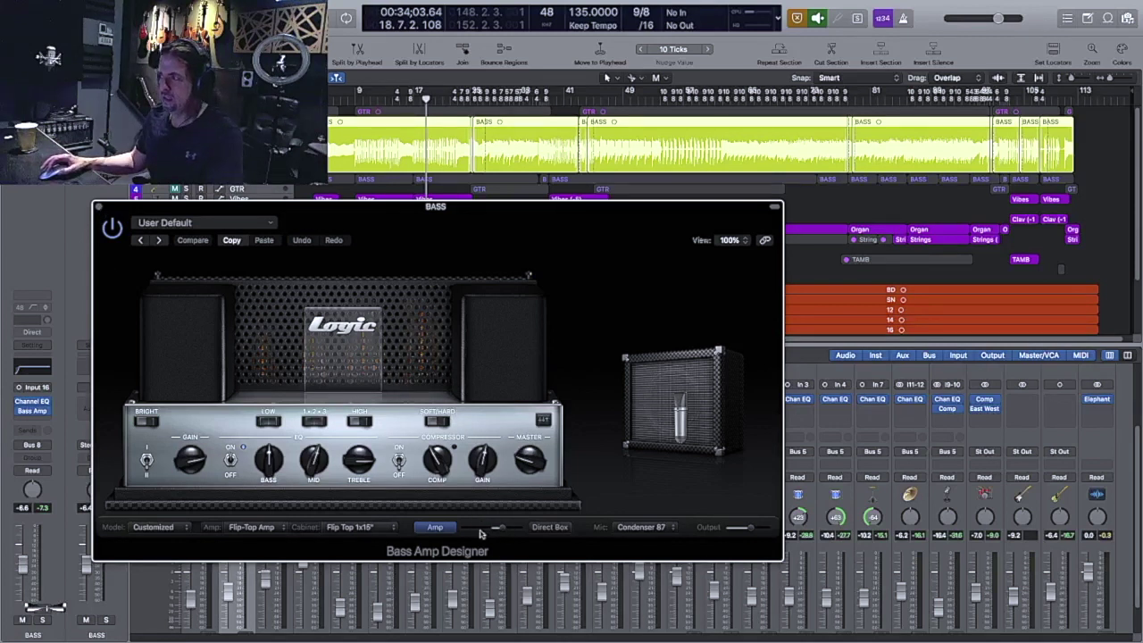
click(98, 208)
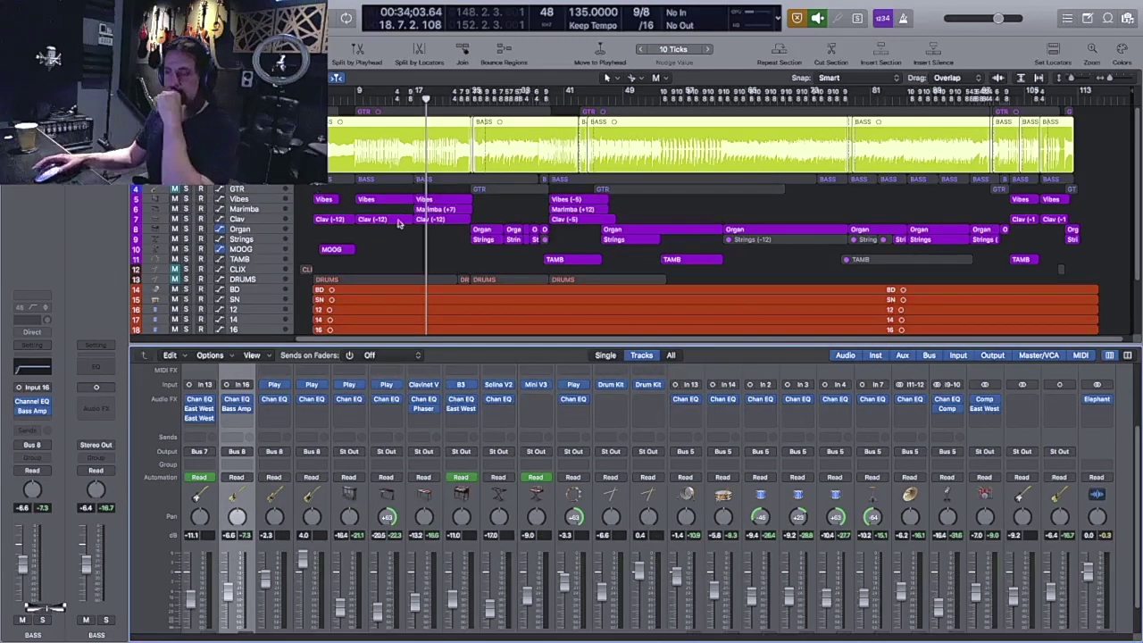
Step: Select the recorded GTR track, play the song from bar 73 to hear it, and deselect the guitar regions
scroll(415, 240, down, 3)
scroll(415, 239, up, 3)
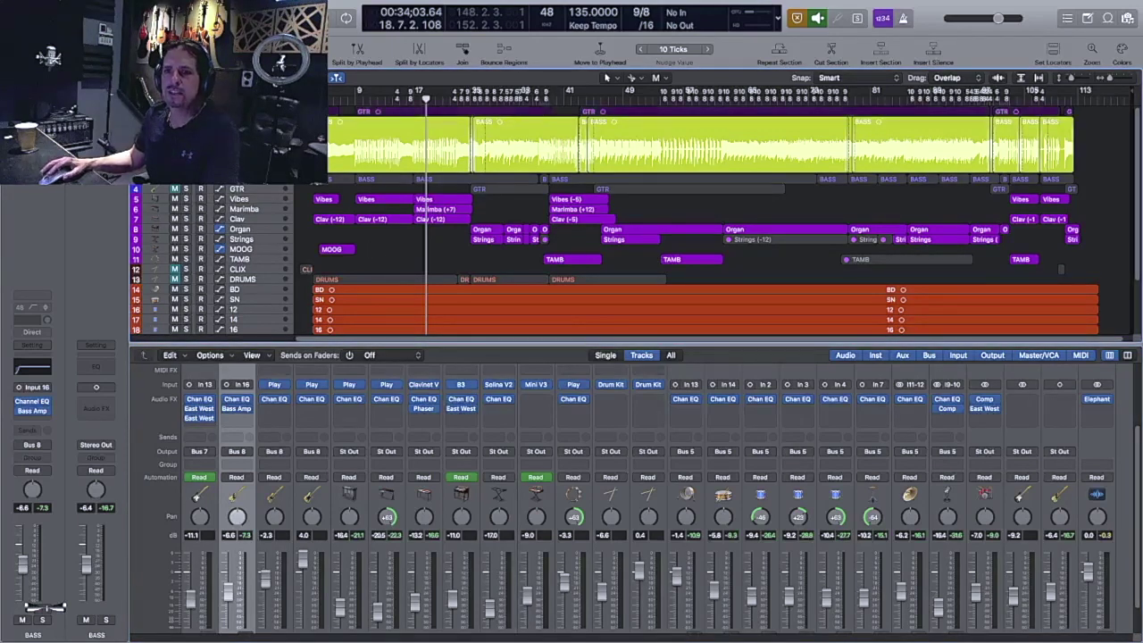
key(Up)
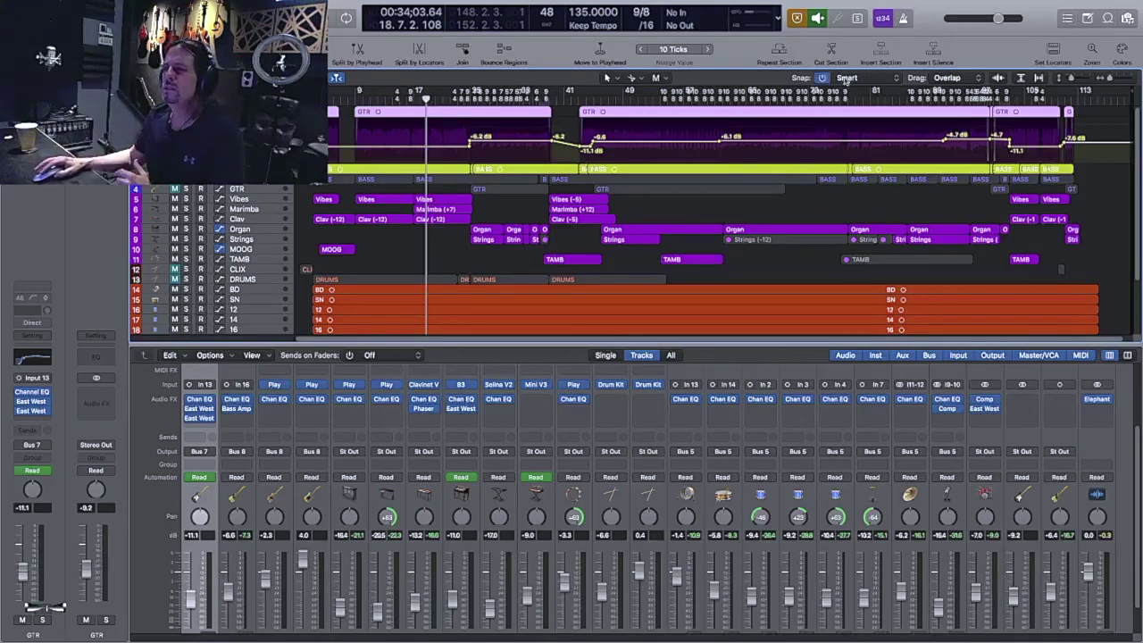
click(809, 98)
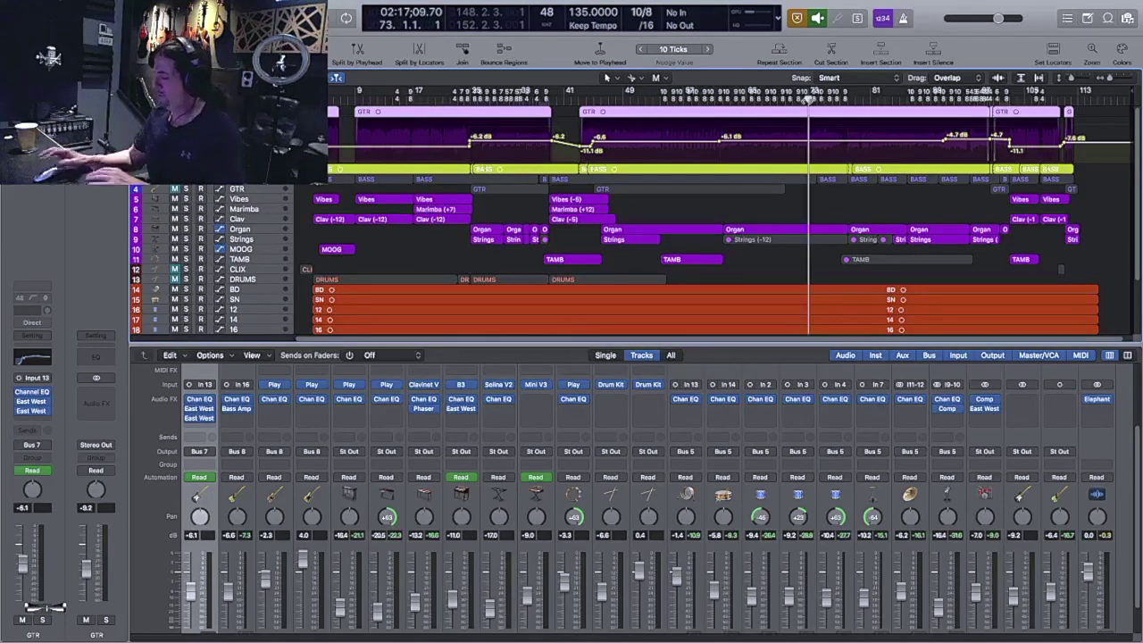
key(space)
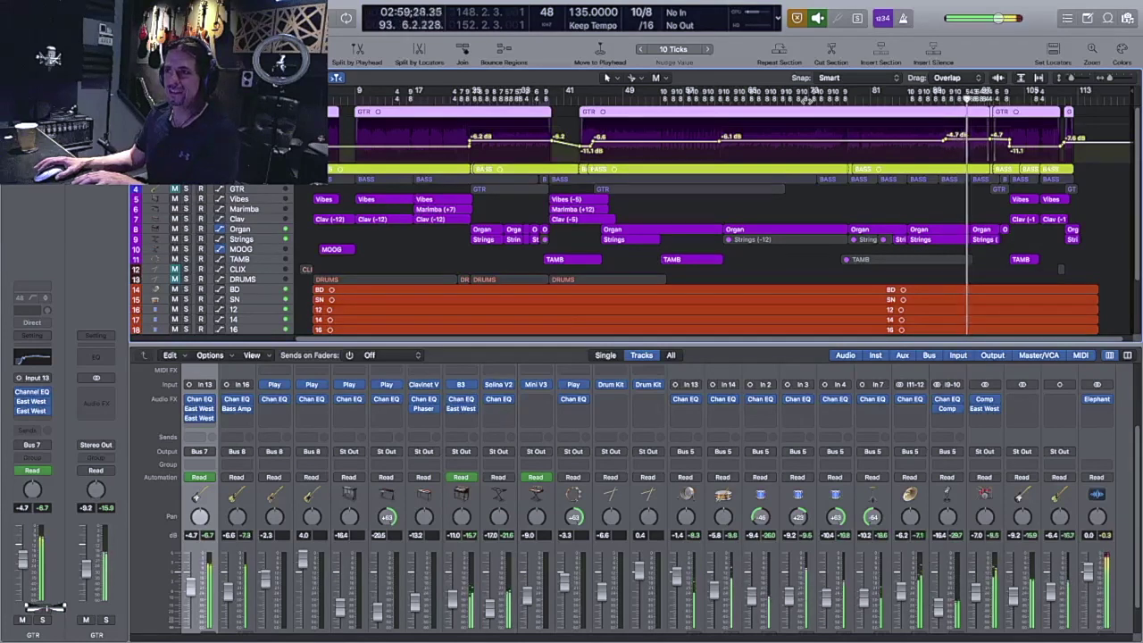
key(alt+comma)
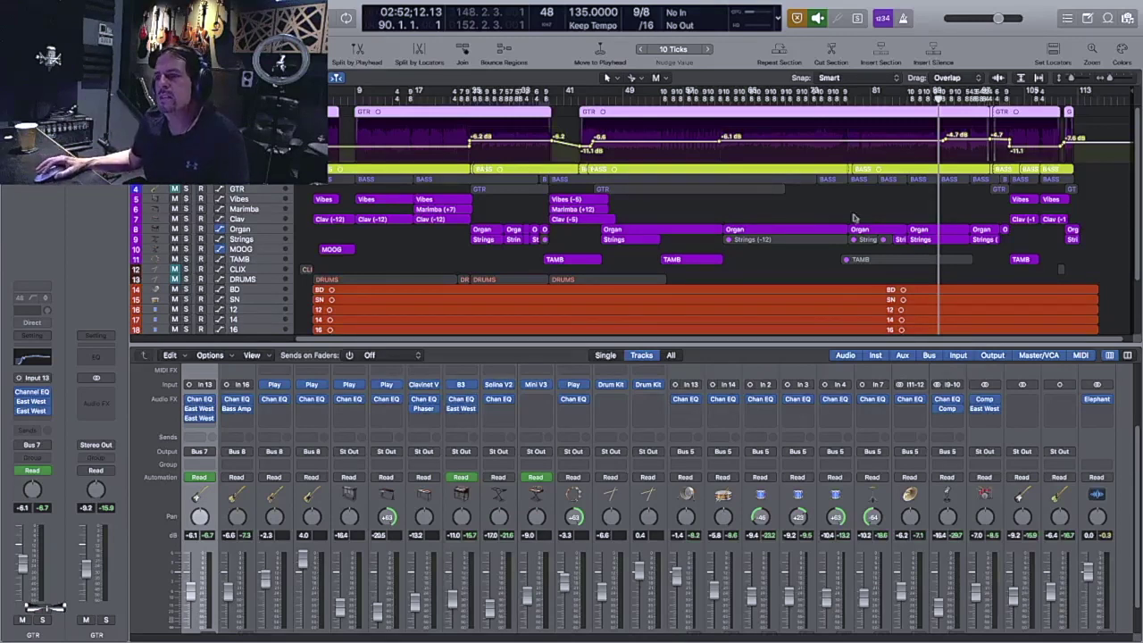
click(807, 214)
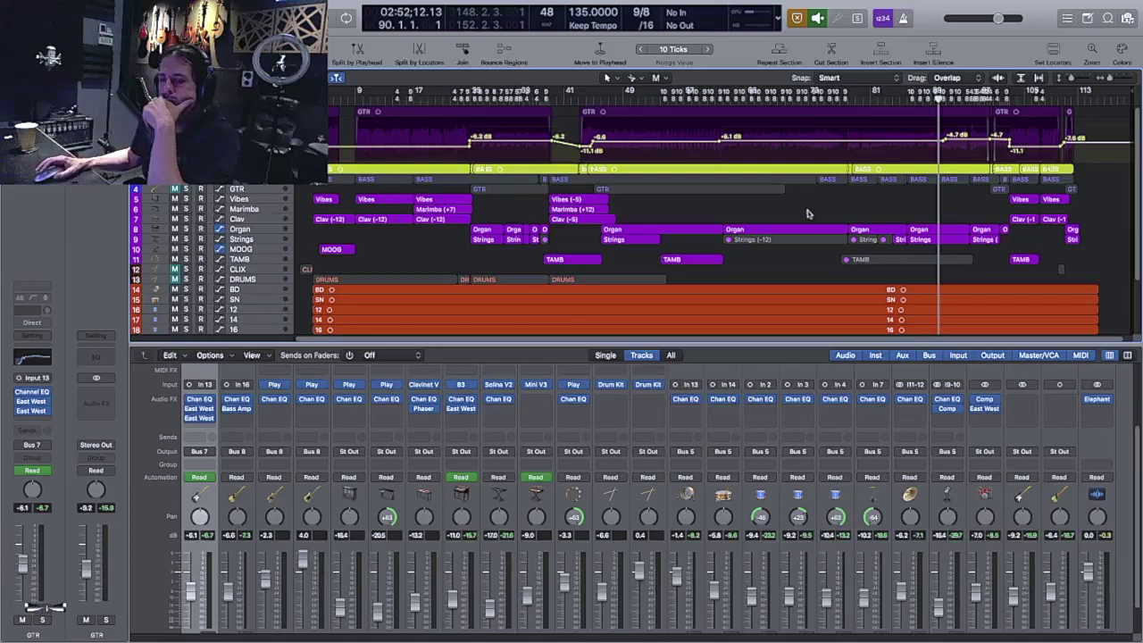
scroll(804, 228, down, 3)
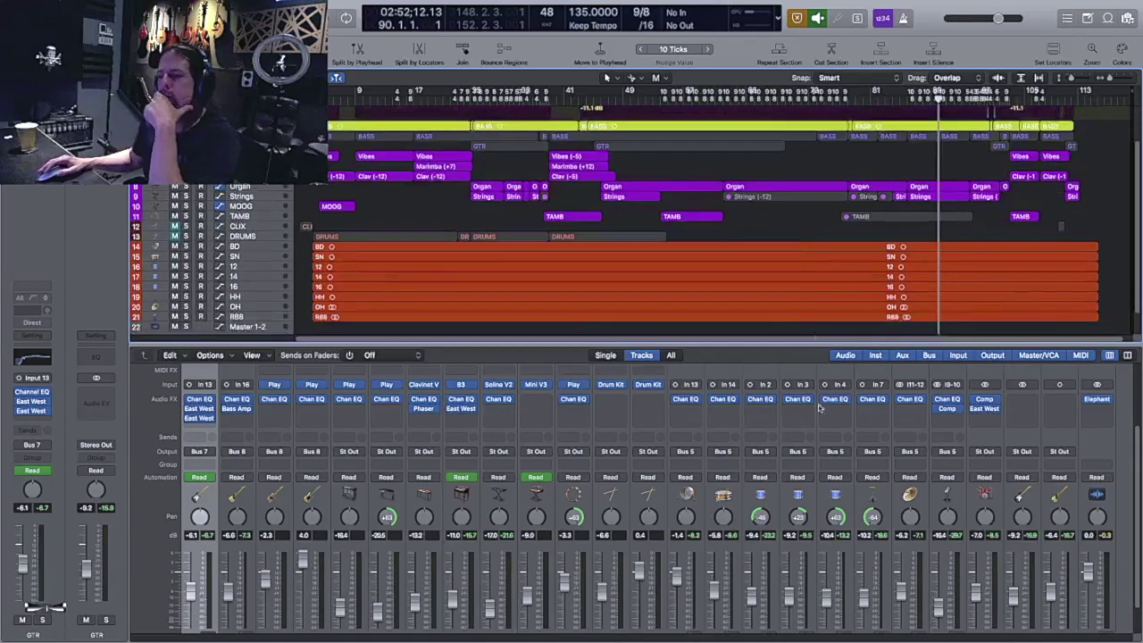
Step: Open the Elephant limiter on the Master 1-2 channel and play the song from shortly before bar 73 to watch its metering
scroll(766, 503, down, 1)
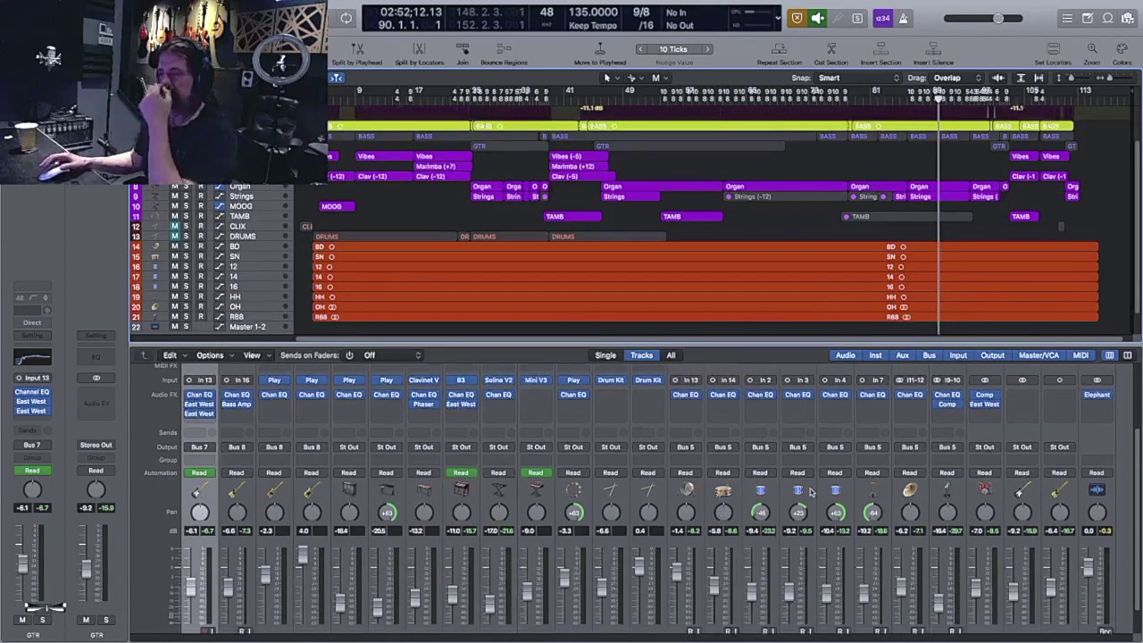
scroll(810, 491, down, 3)
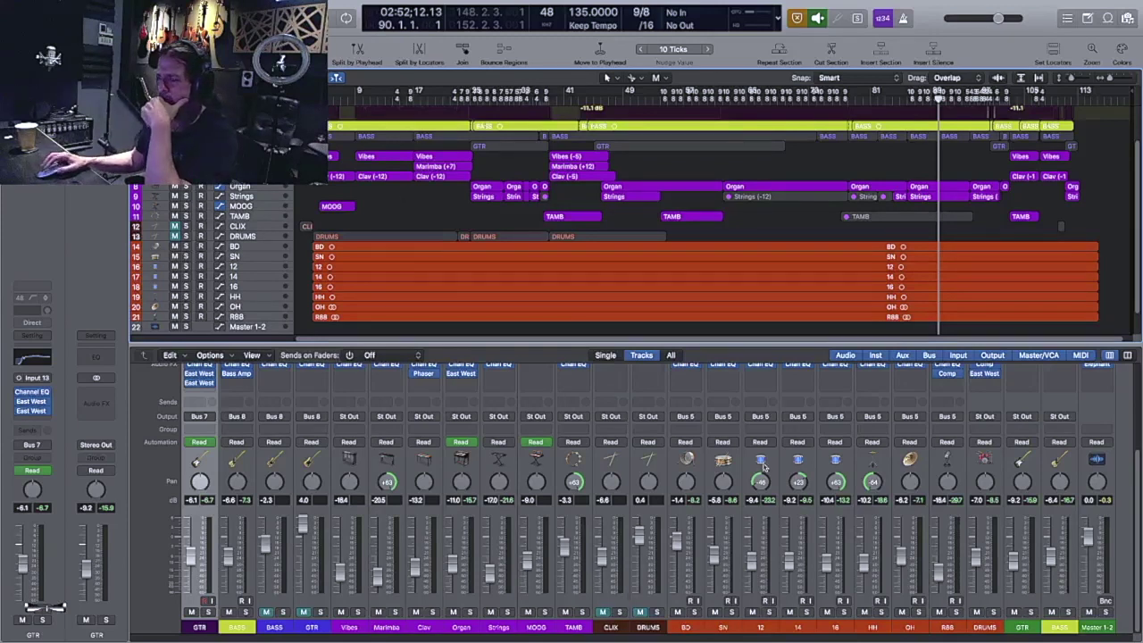
scroll(941, 511, up, 2)
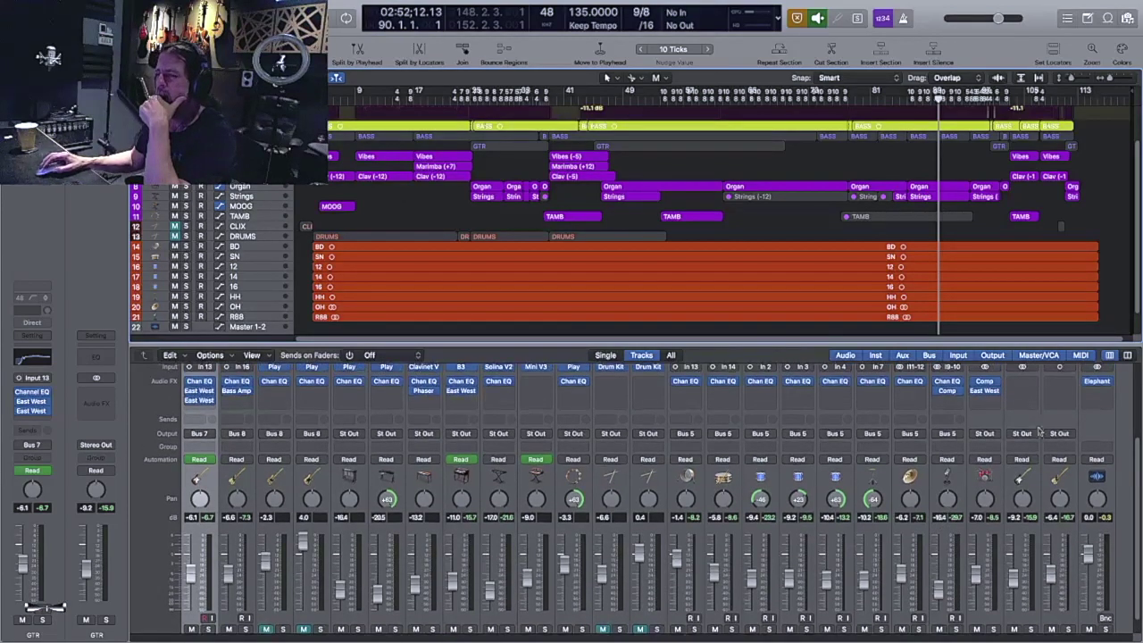
click(1096, 382)
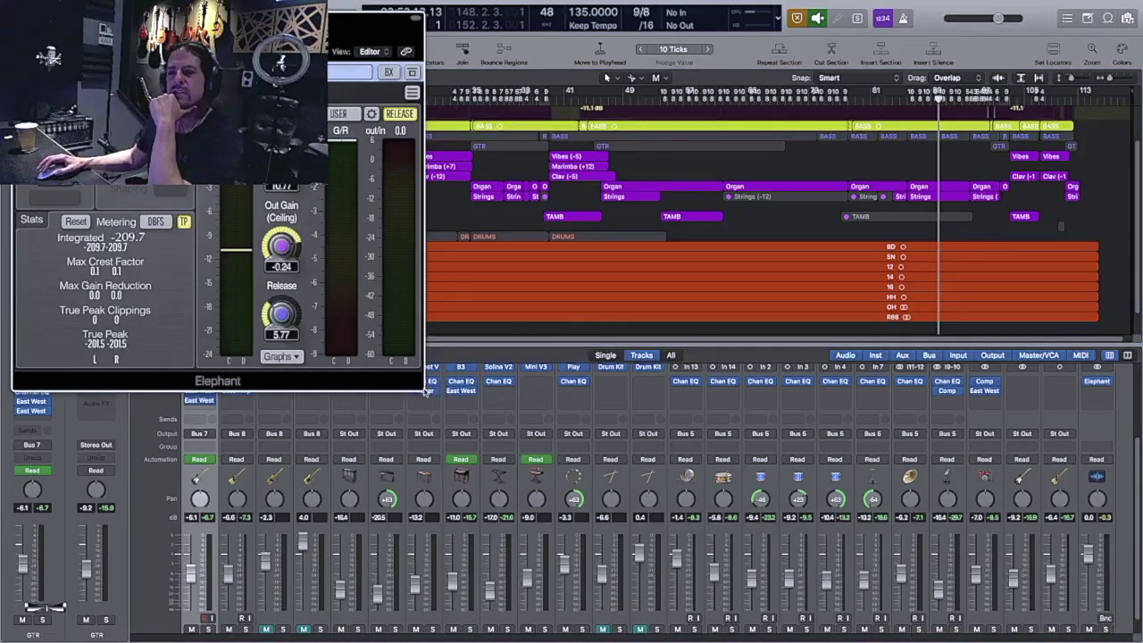
drag(297, 25, 386, 117)
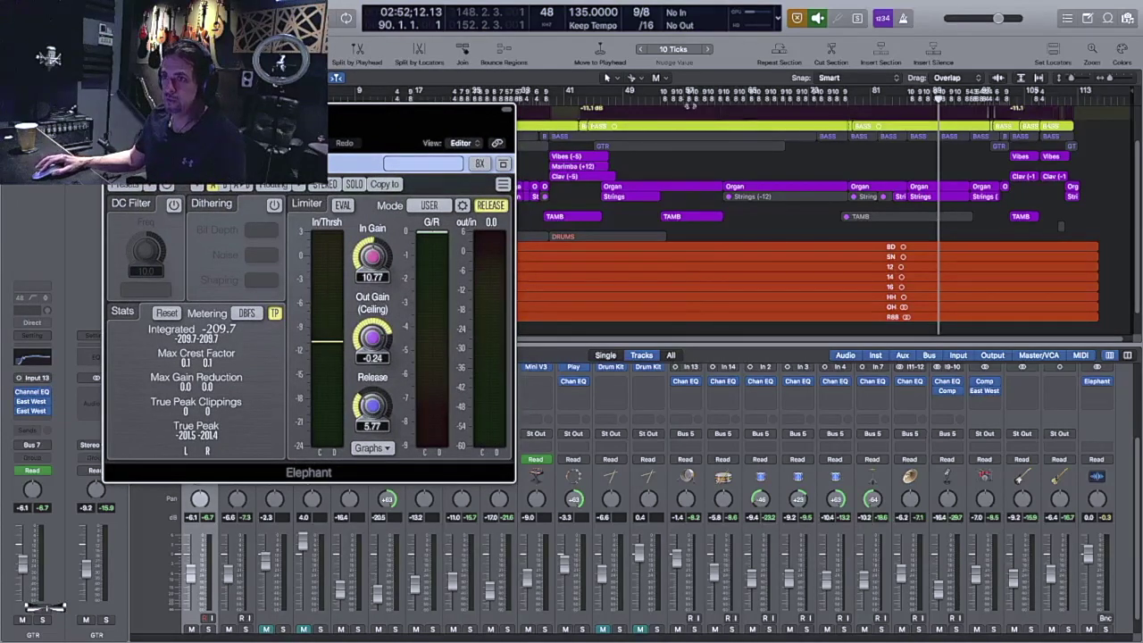
double_click(685, 101)
click(795, 101)
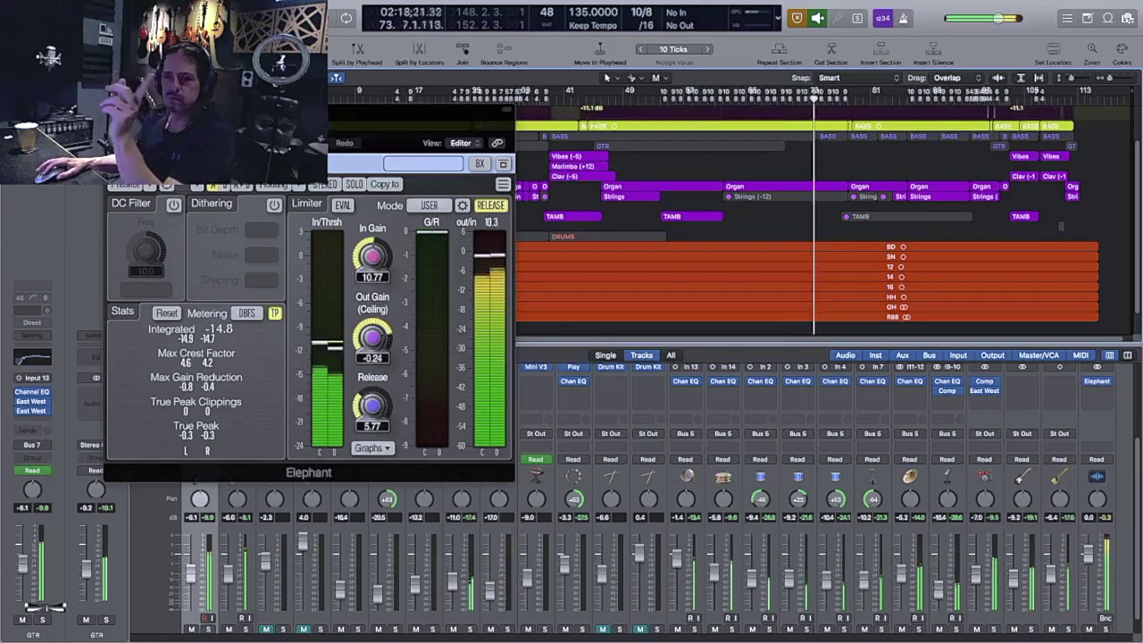
Step: Bypass the Elephant limiter during playback to hear the unlimited mix, and reactivate it
drag(341, 113, 360, 226)
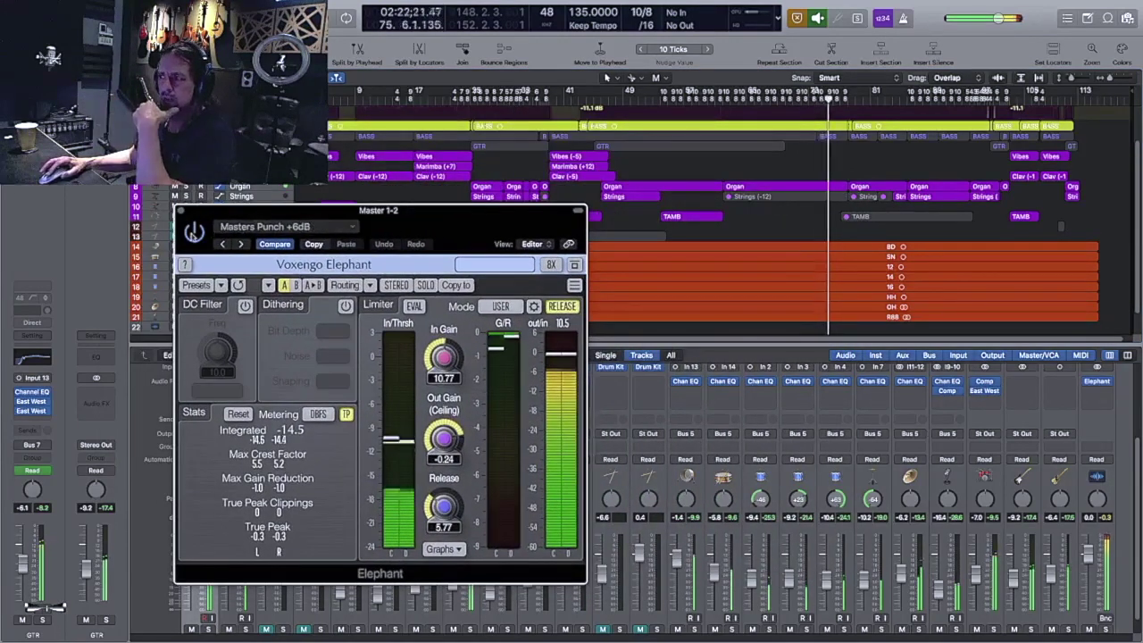
click(194, 231)
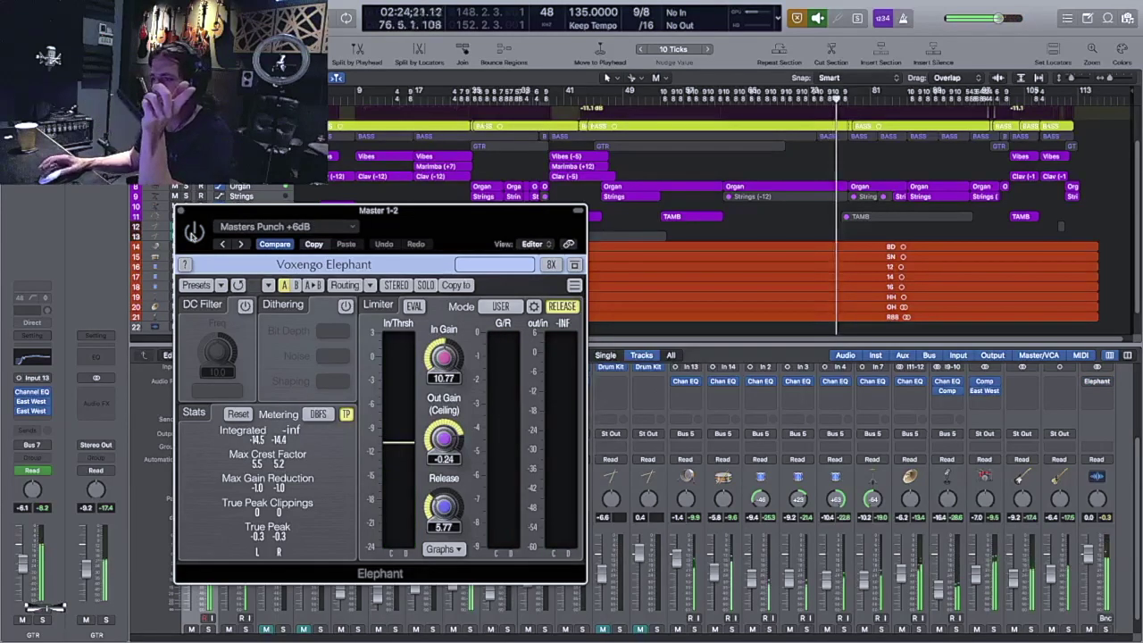
click(1105, 521)
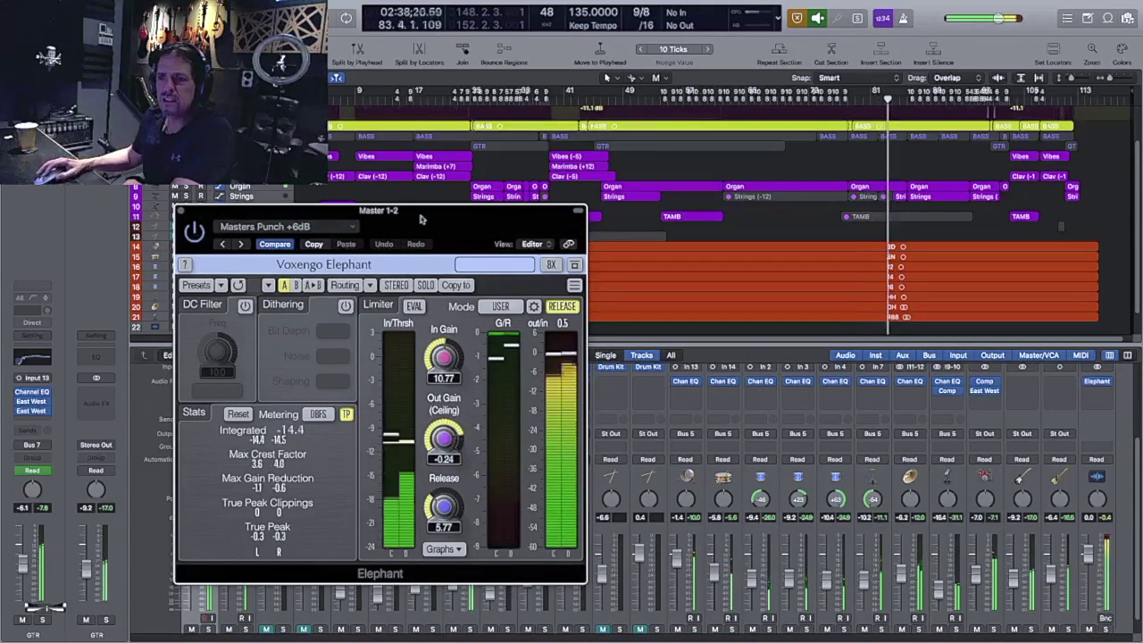
Step: Open Elephant's gain reduction graph, watch the limiting while the song plays, and hide the plug-in windows
drag(195, 230, 155, 180)
click(402, 499)
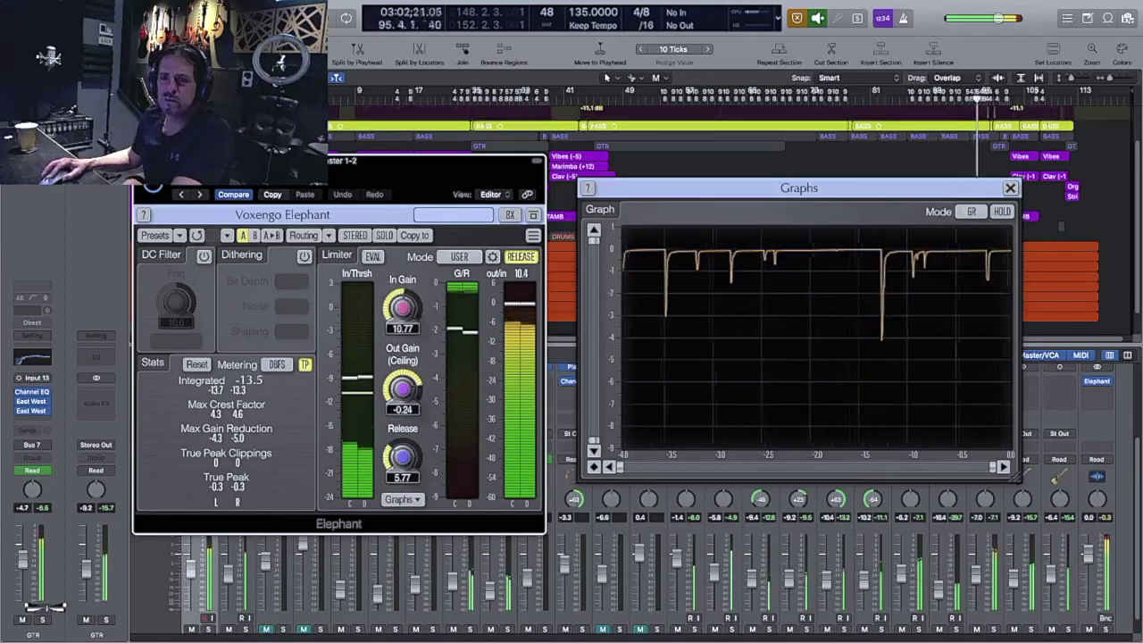
key(v)
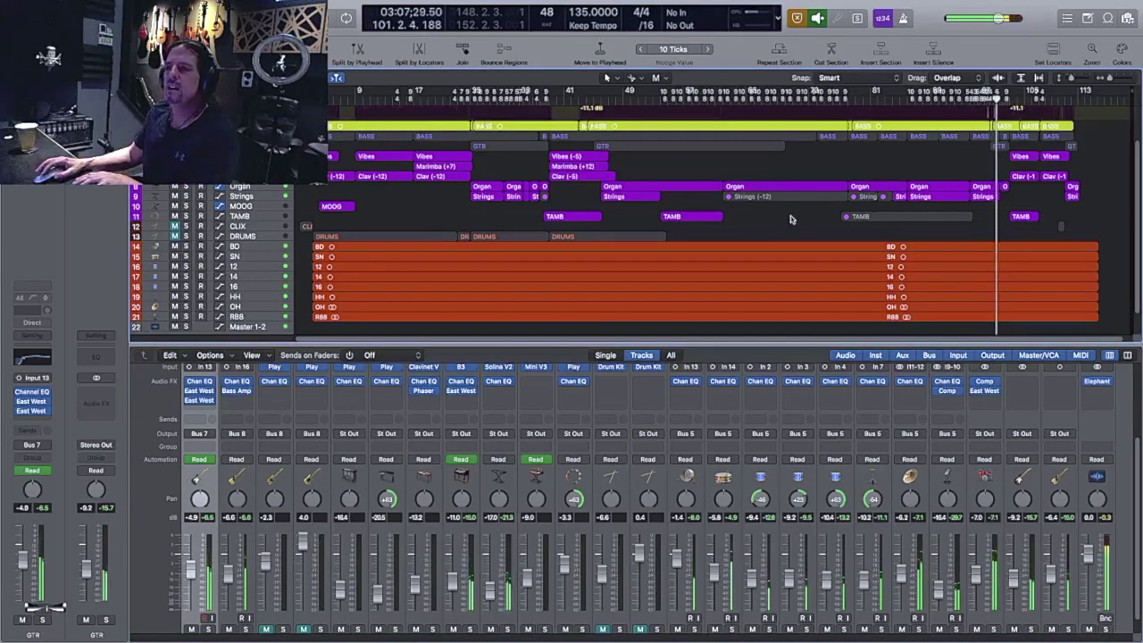
Step: Play the song from bar 98 to hear the passage around the guitar regions at bar 101, deselect the regions, and return to bar 100
scroll(775, 222, up, 3)
click(348, 147)
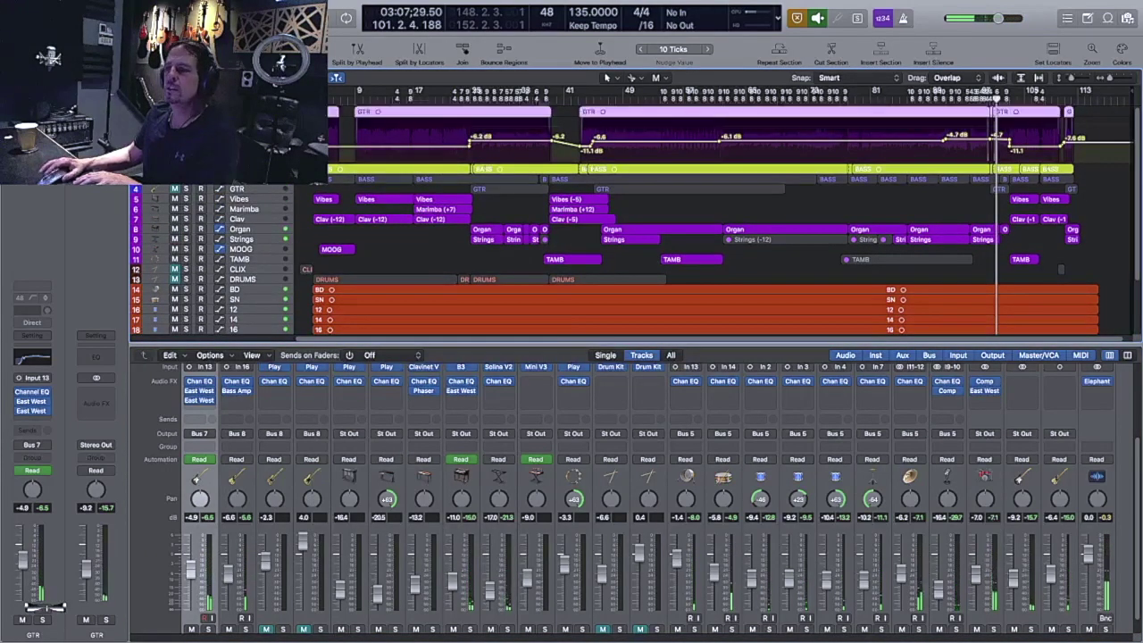
key(space)
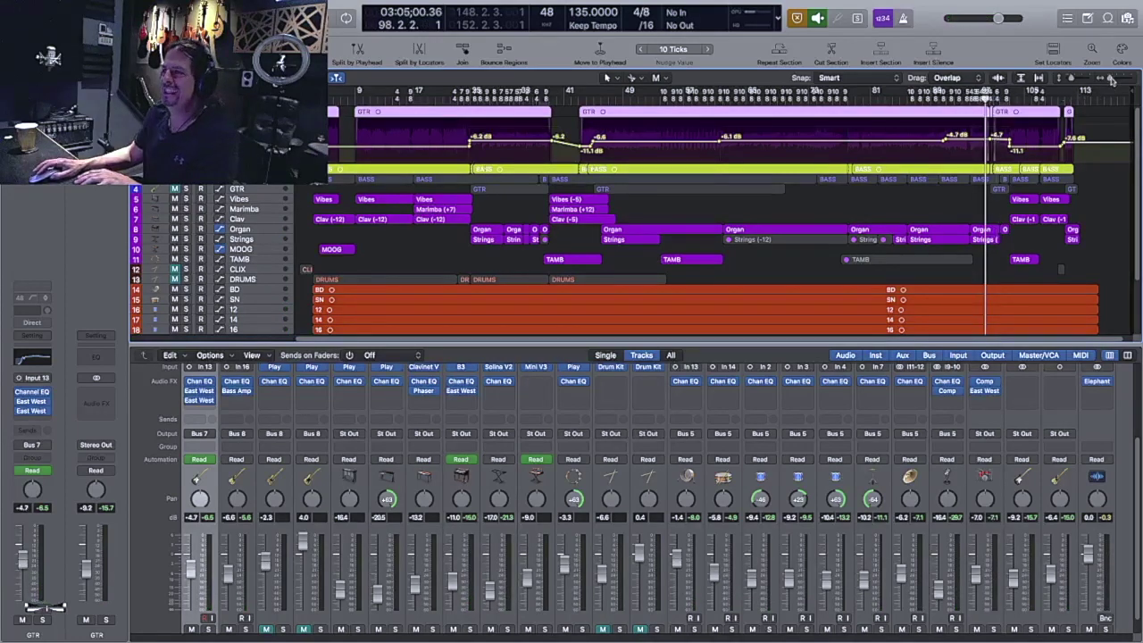
drag(1116, 82, 1112, 82)
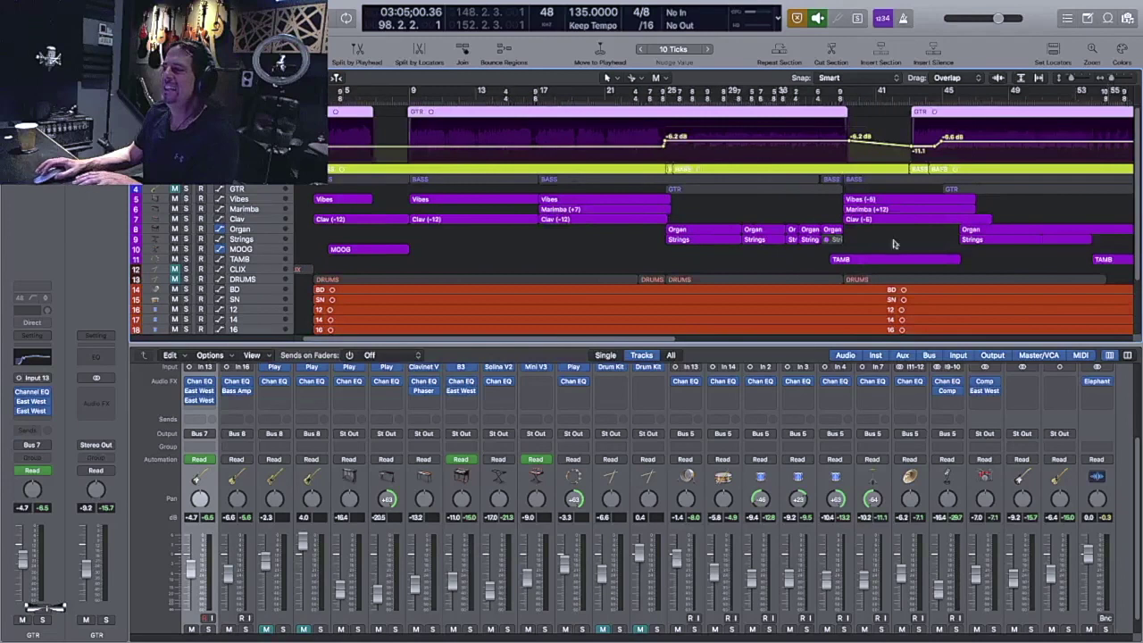
drag(628, 341, 1087, 342)
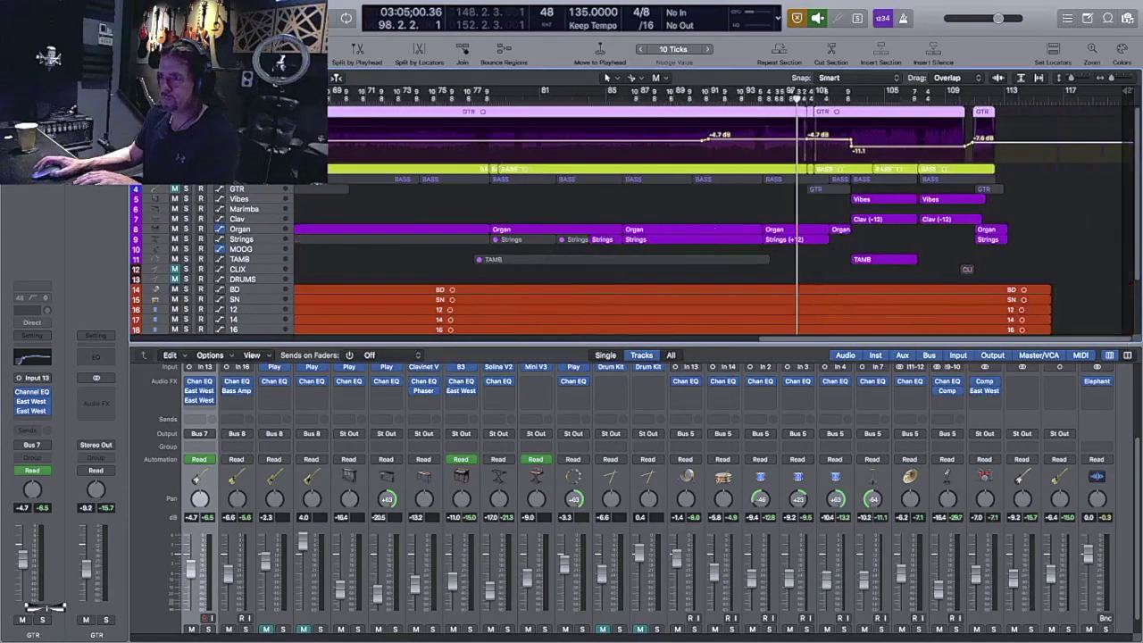
key(space)
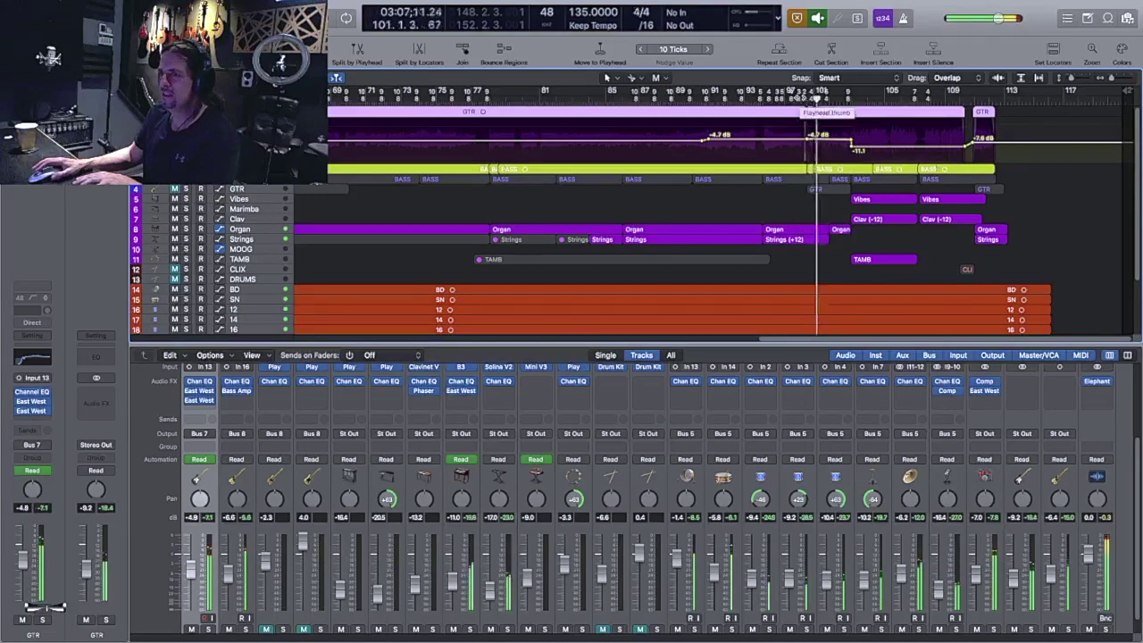
click(781, 205)
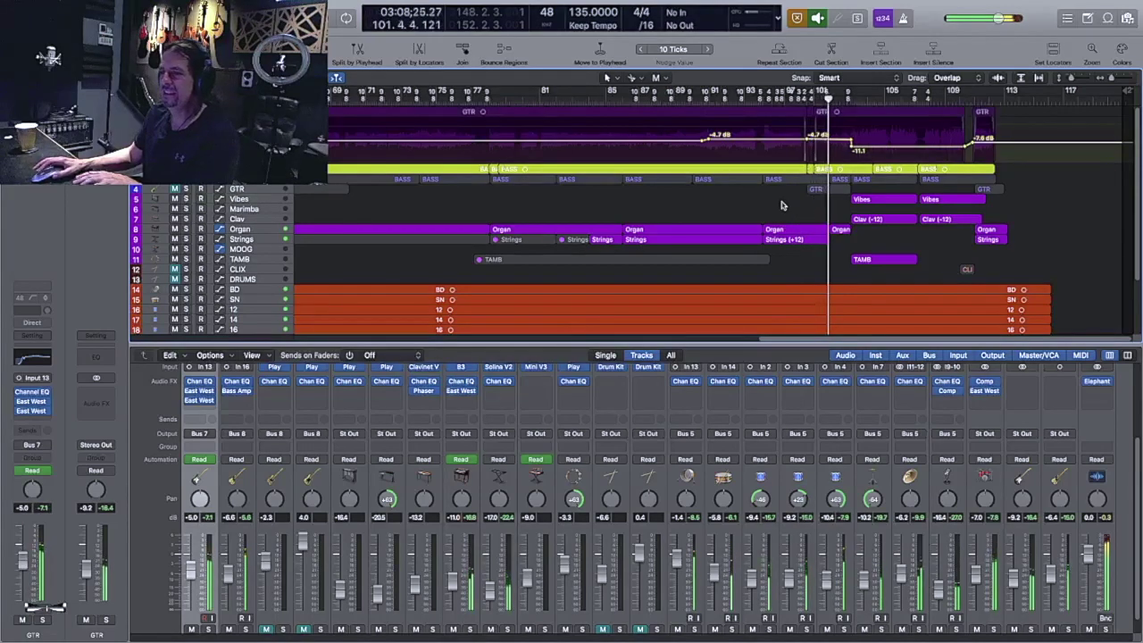
key(comma)
key(comma)
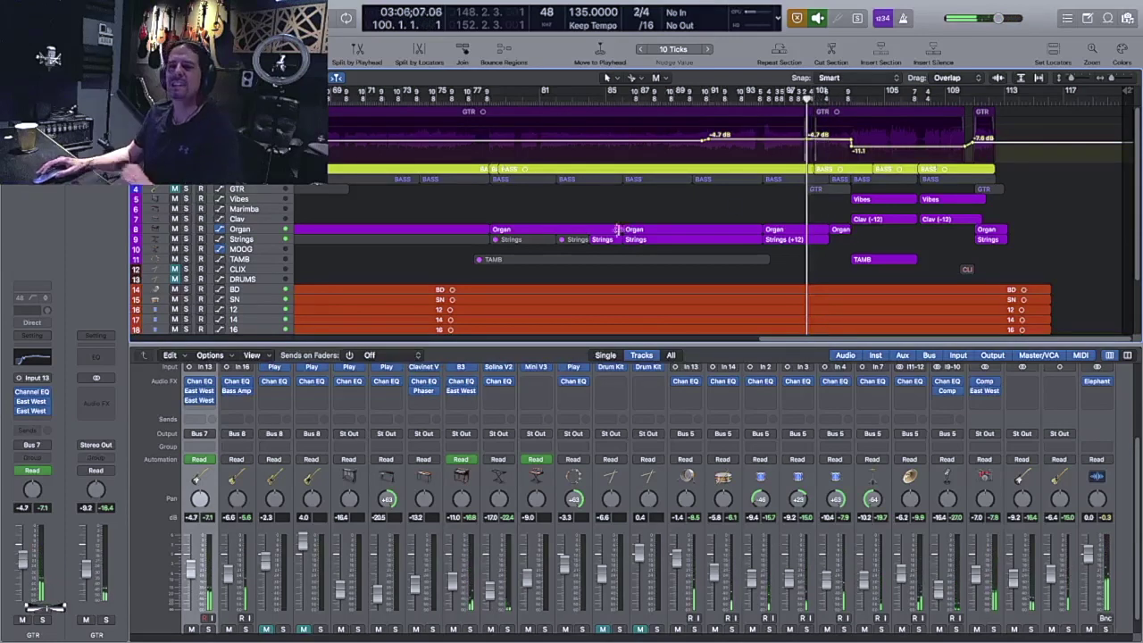
Step: Leave full-screen mode and close the Beelzebub project without saving the changes
scroll(500, 216, down, 1)
scroll(500, 214, down, 3)
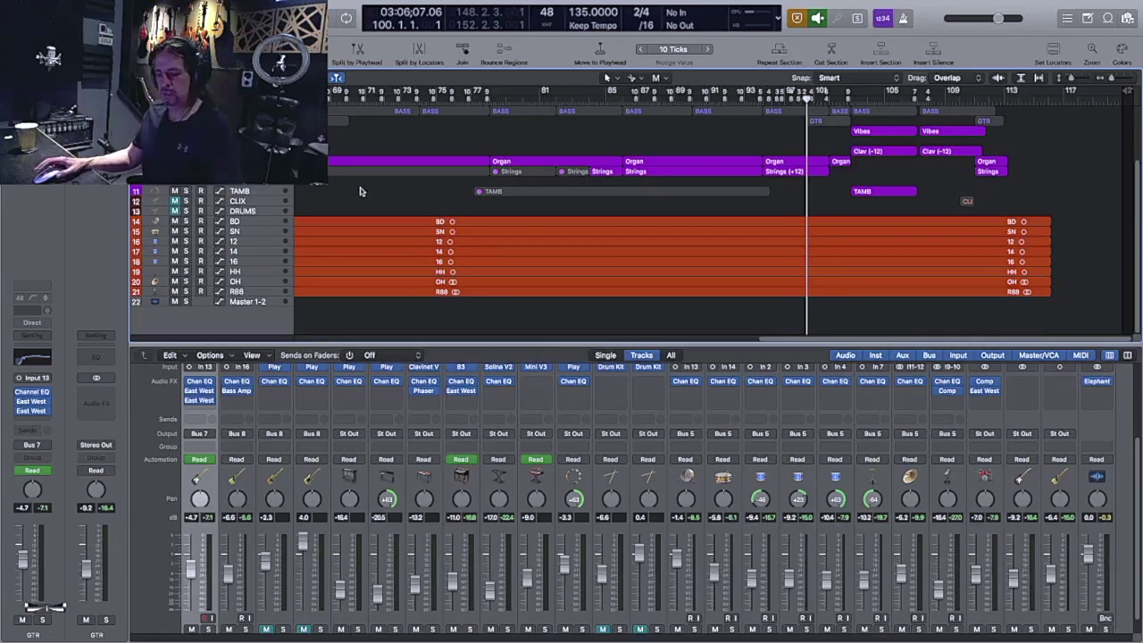
key(ctrl+super+f)
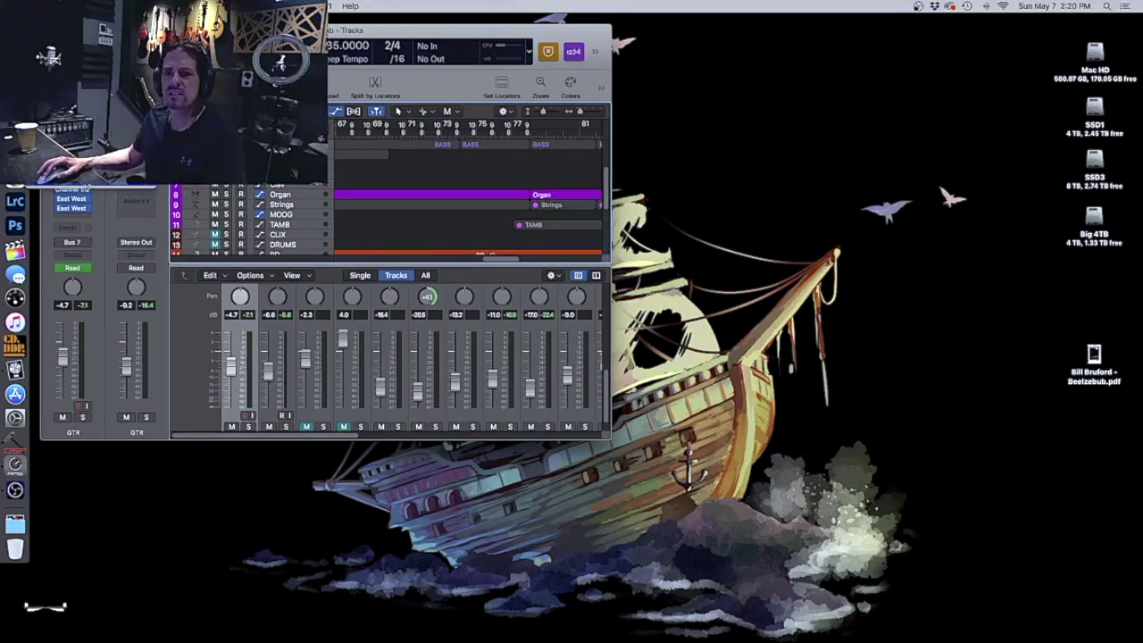
key(super+w)
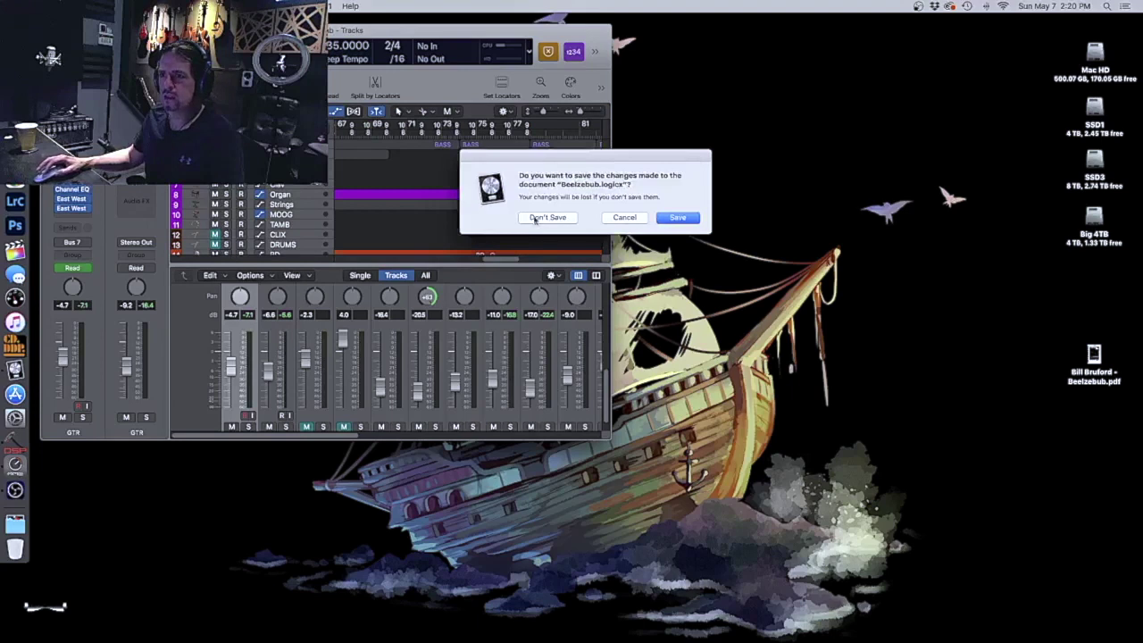
click(540, 218)
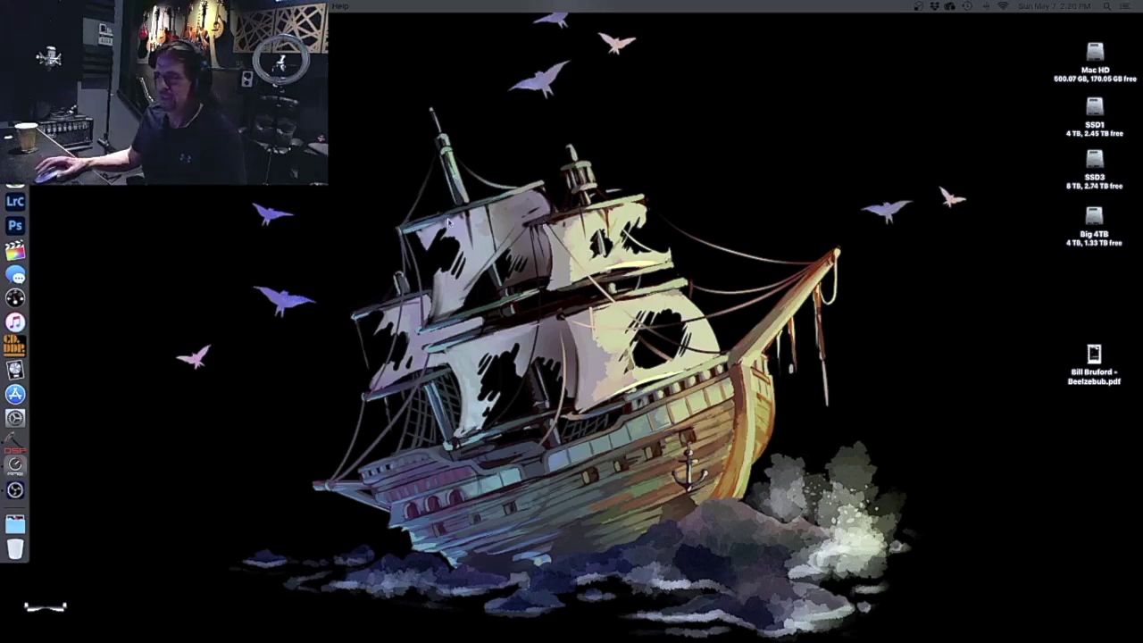
Step: Switch to Final Cut Pro, list all video effects, and bring the viewer back into the main window from the secondary display
click(13, 251)
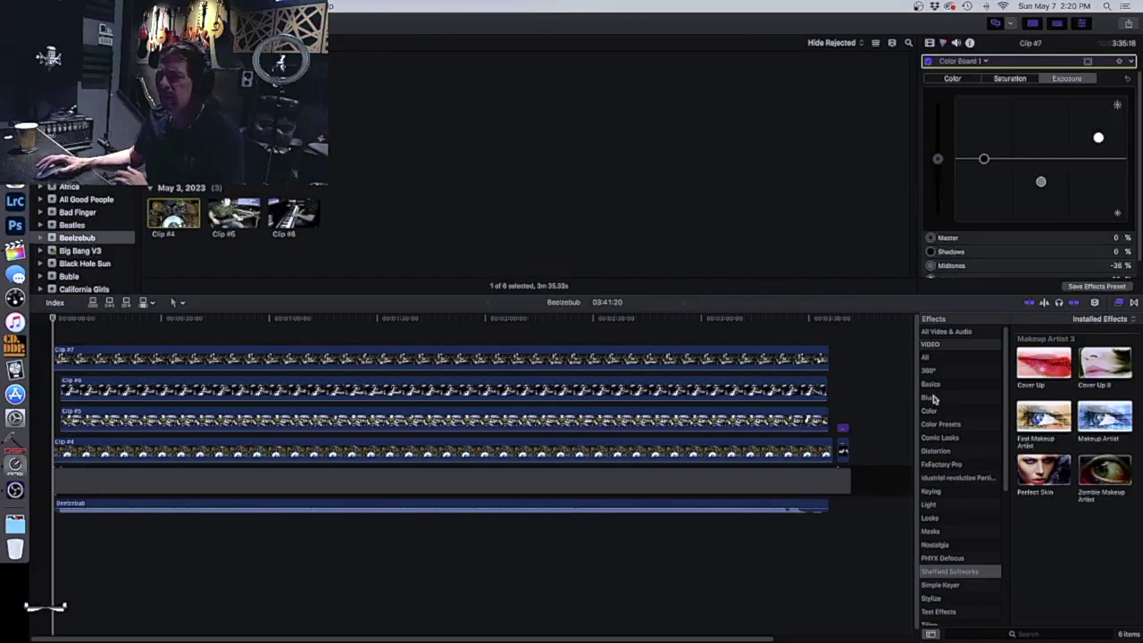
click(938, 358)
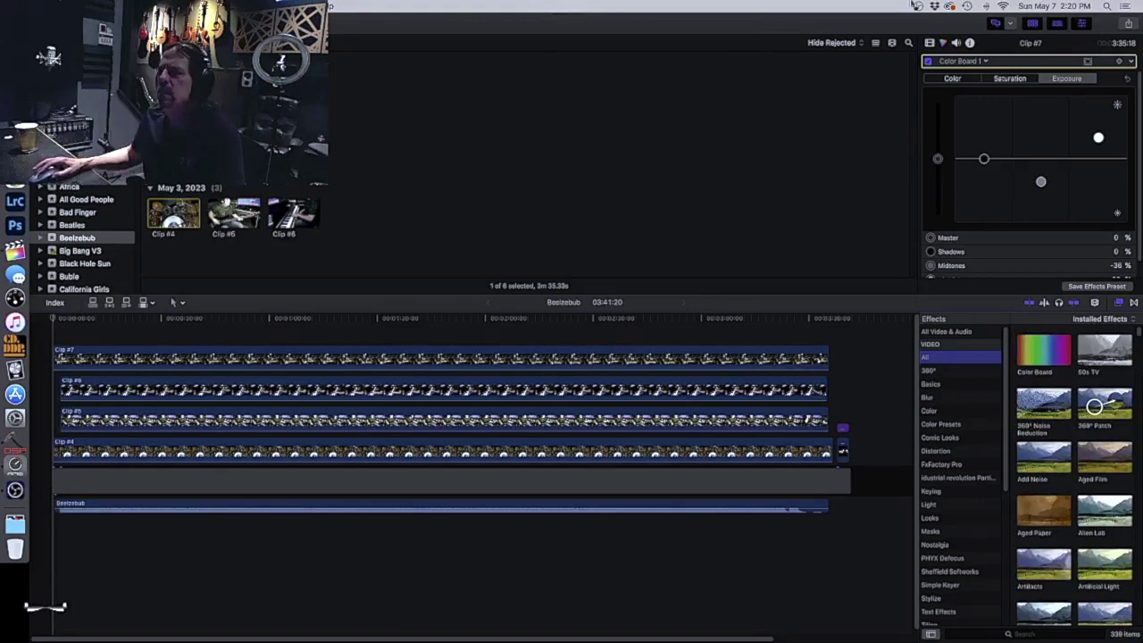
click(996, 24)
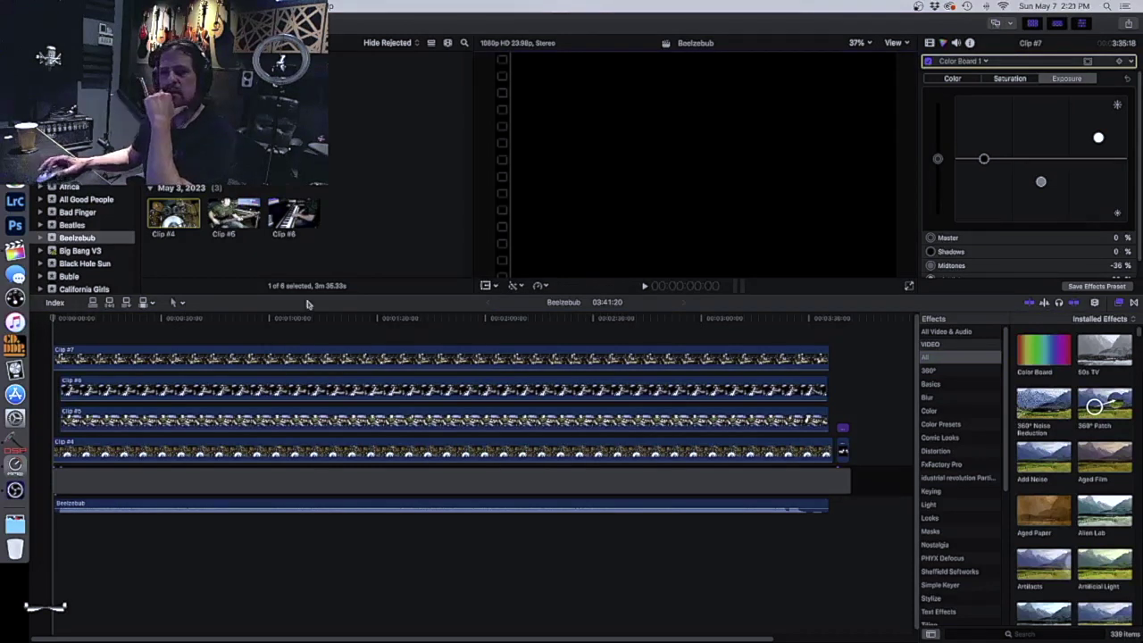
Step: Preview the split-screen video from the timeline's start and about 42 seconds in, and select Clip #4
click(55, 332)
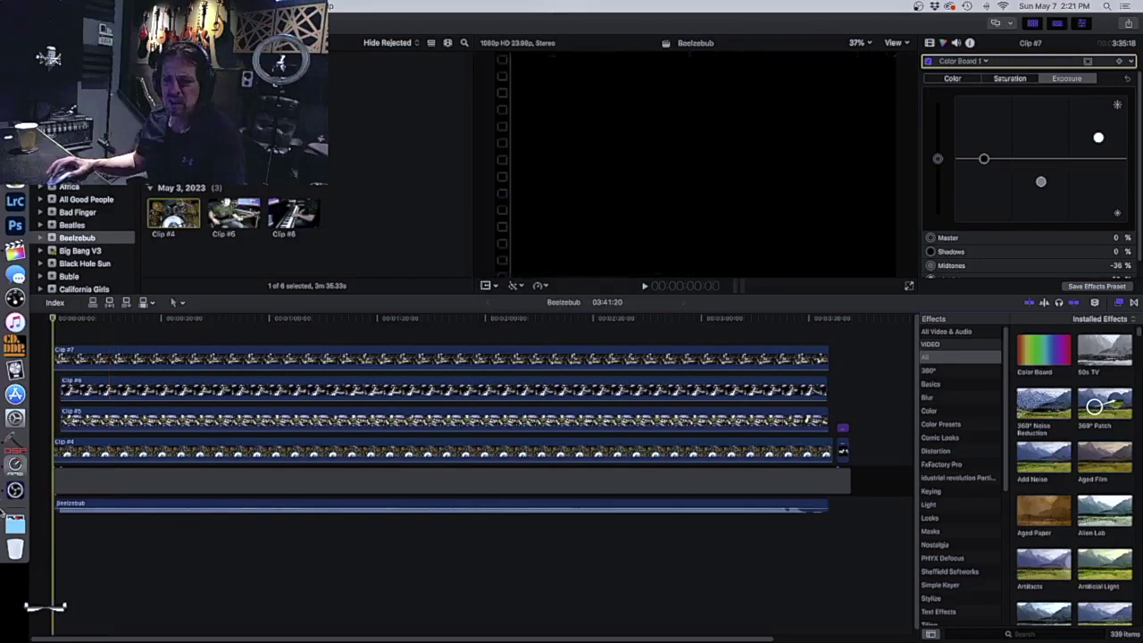
click(216, 452)
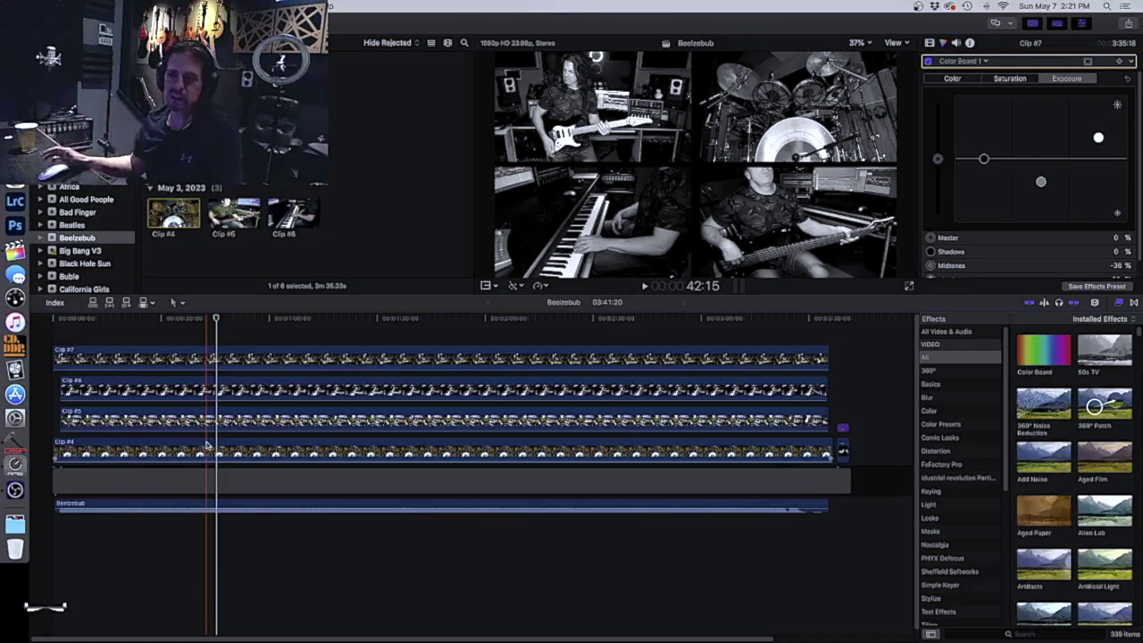
click(206, 444)
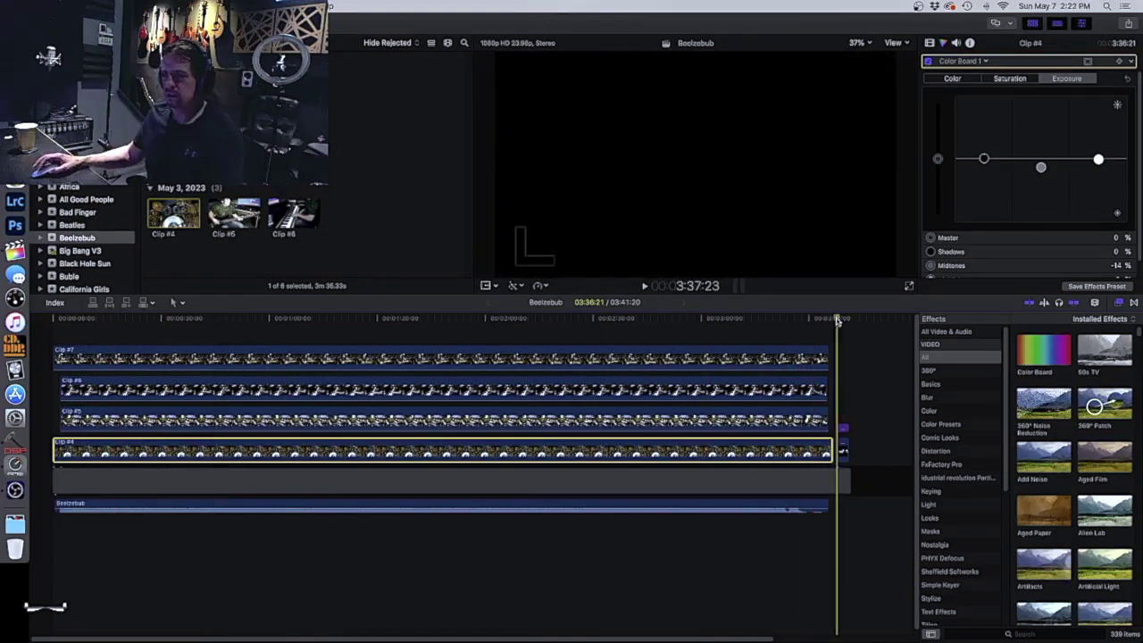
Step: Play the closing logo animation after the main clips, return the playhead to the timeline's start, and show the desktop
key(space)
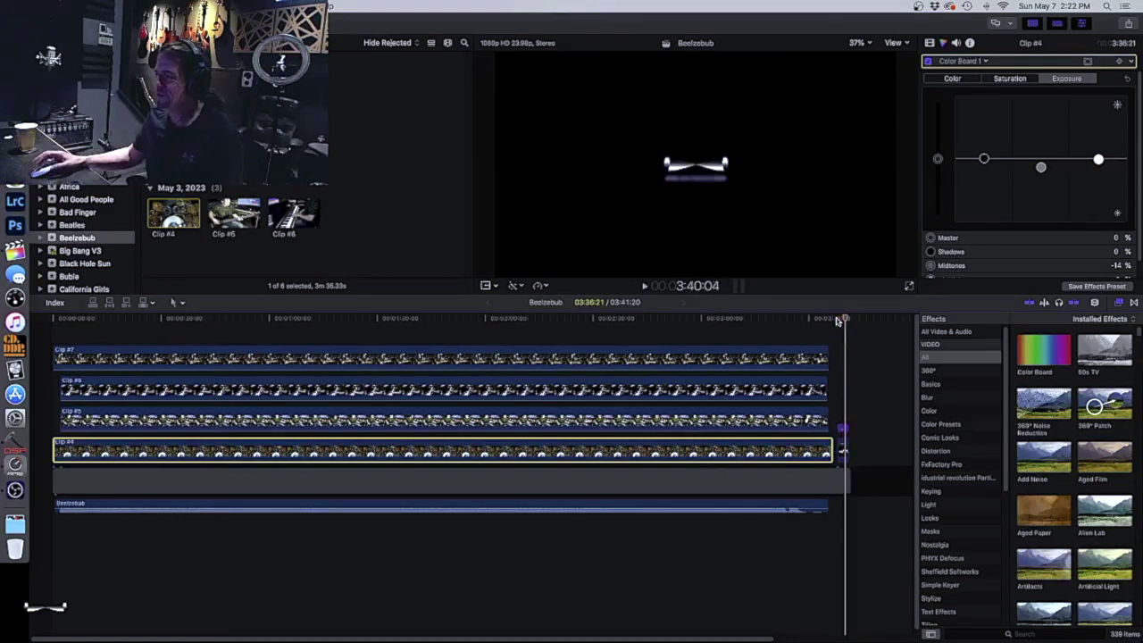
key(Home)
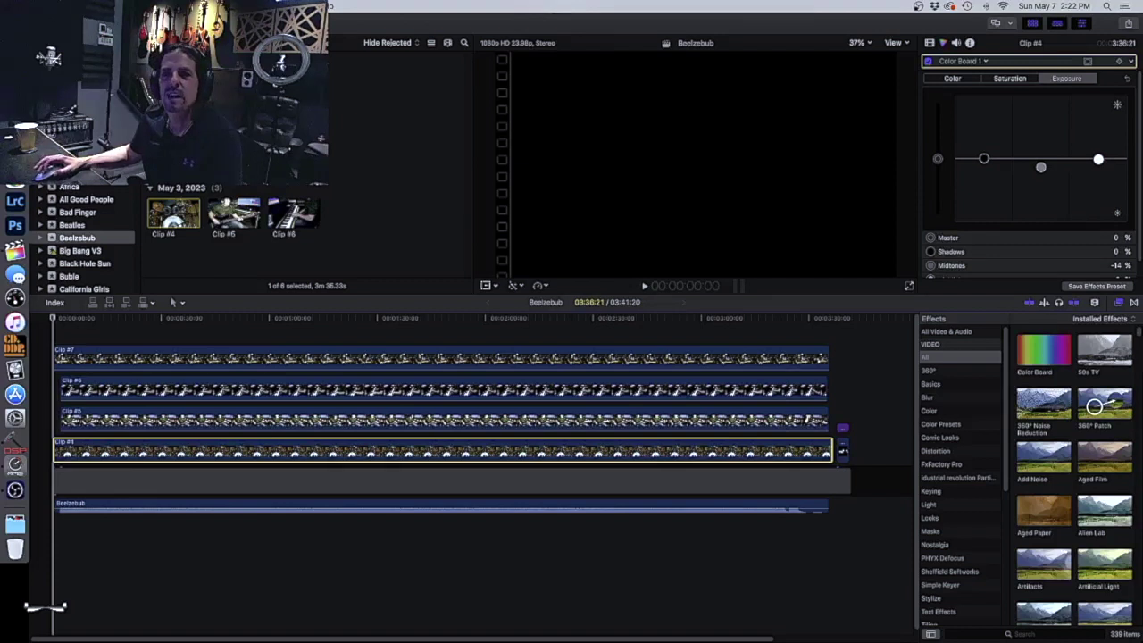
key(F11)
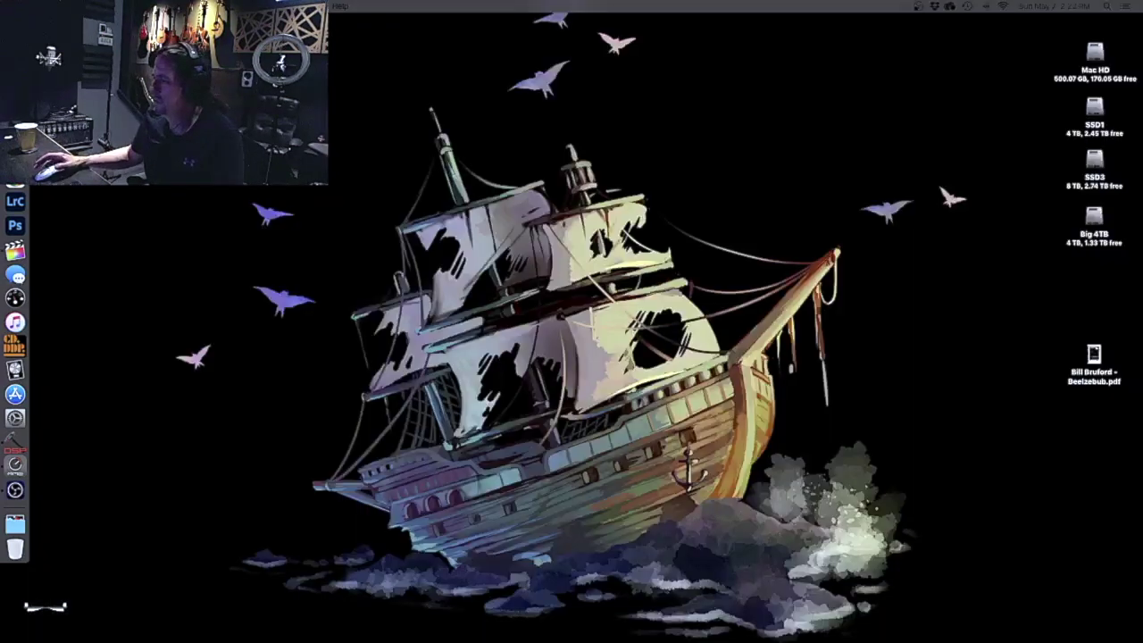